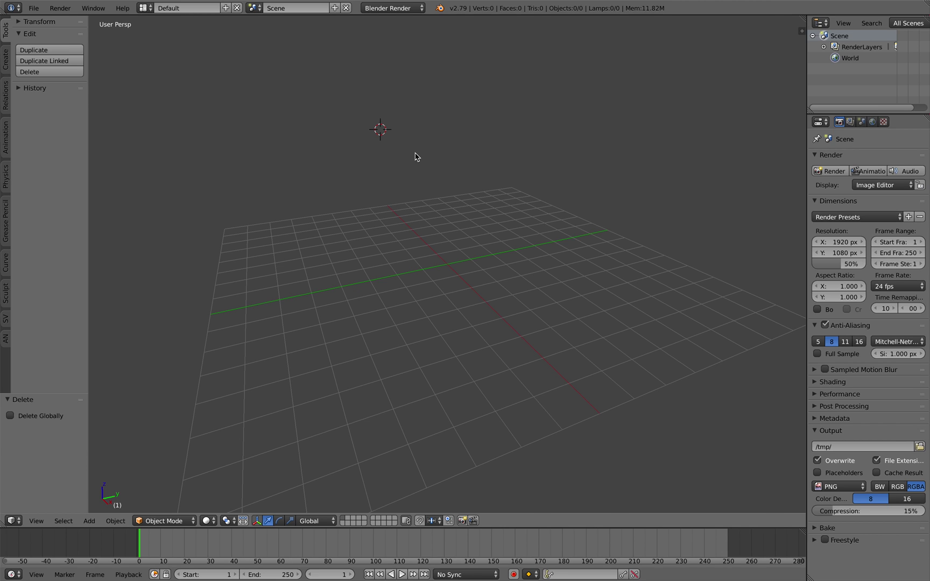
- Switch to the Compositing screen layout and set its node editor to a new Sverchok node tree
scroll(415, 162, left, 2)
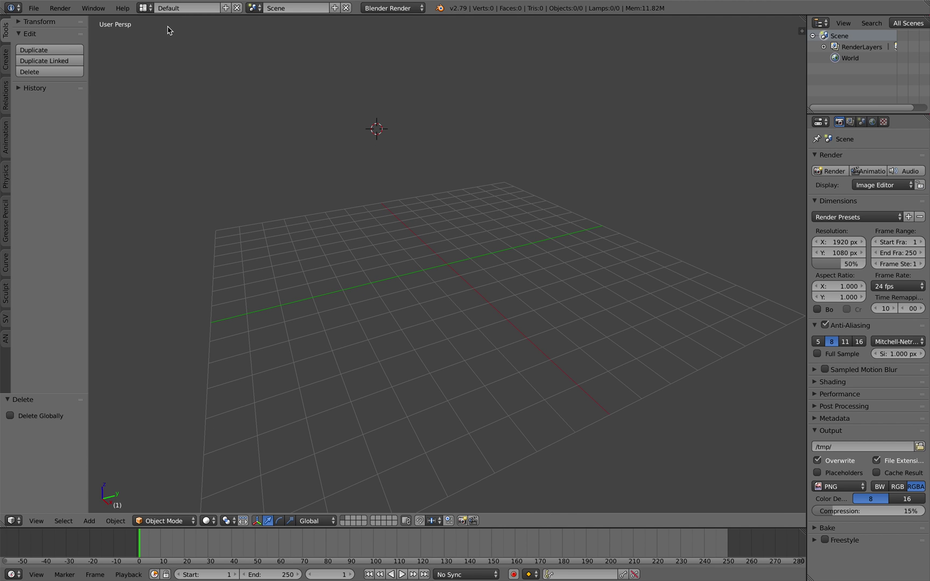
click(145, 7)
click(169, 57)
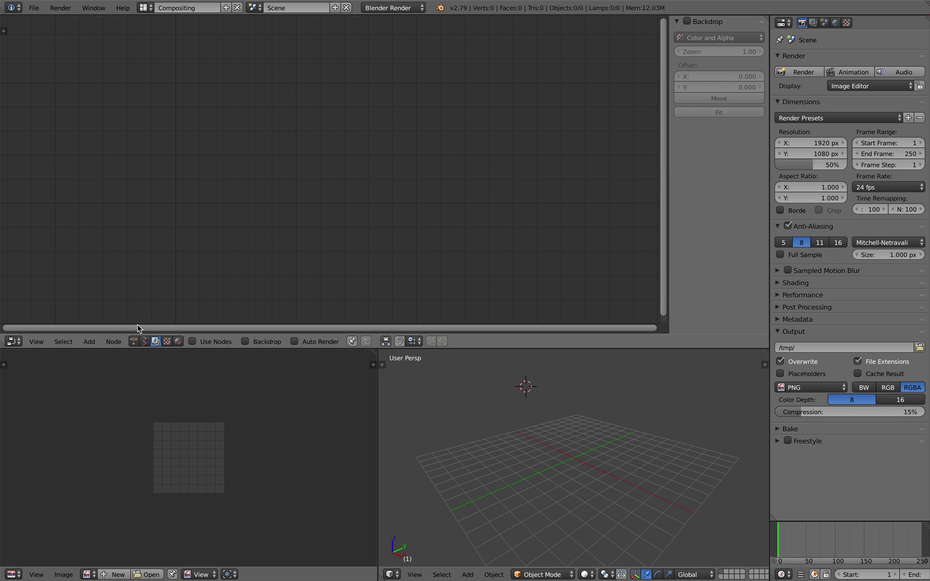
click(145, 341)
- Find the Evaluate Image node with "eval" and place it in the node tree
key(alt+space)
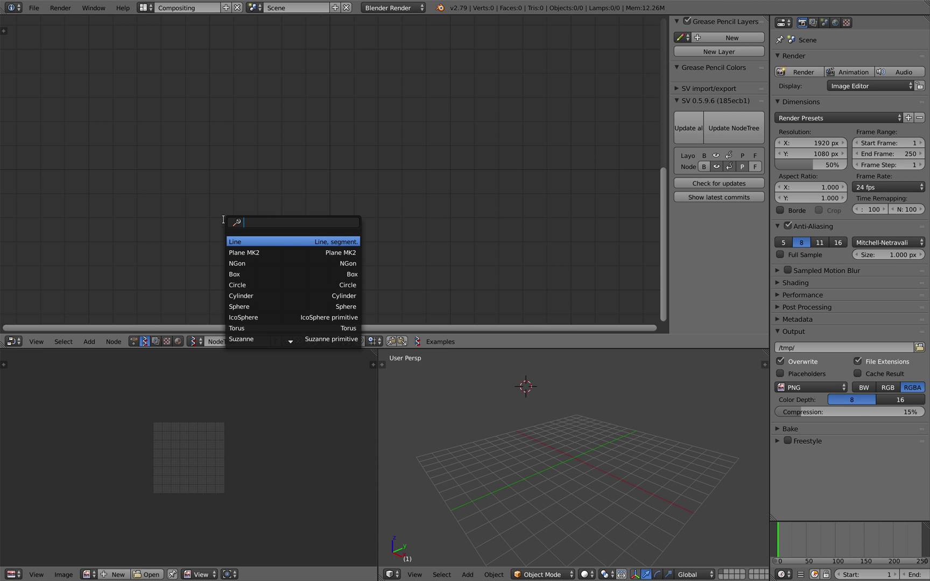
text(eval)
key(Return)
click(269, 112)
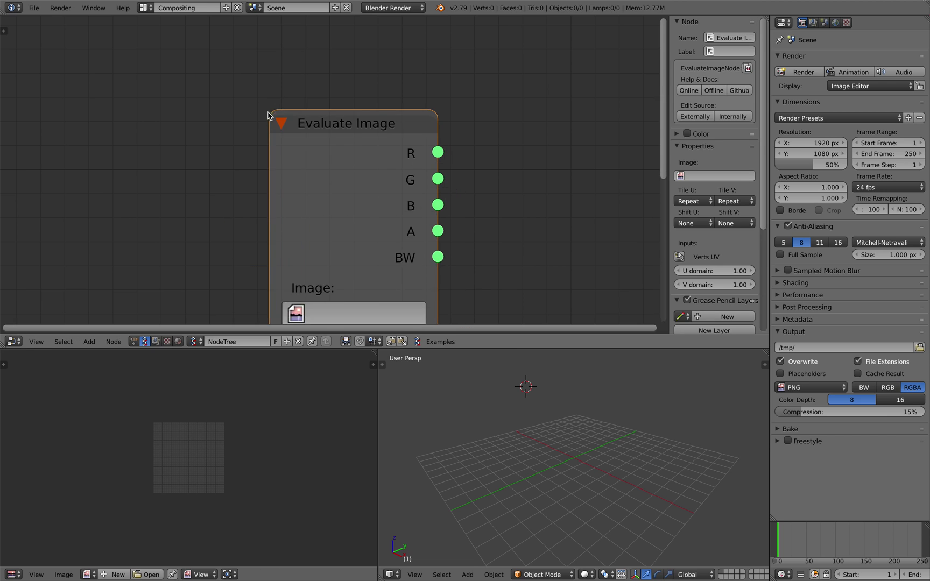
scroll(270, 112, down, 4)
key(ctrl+s)
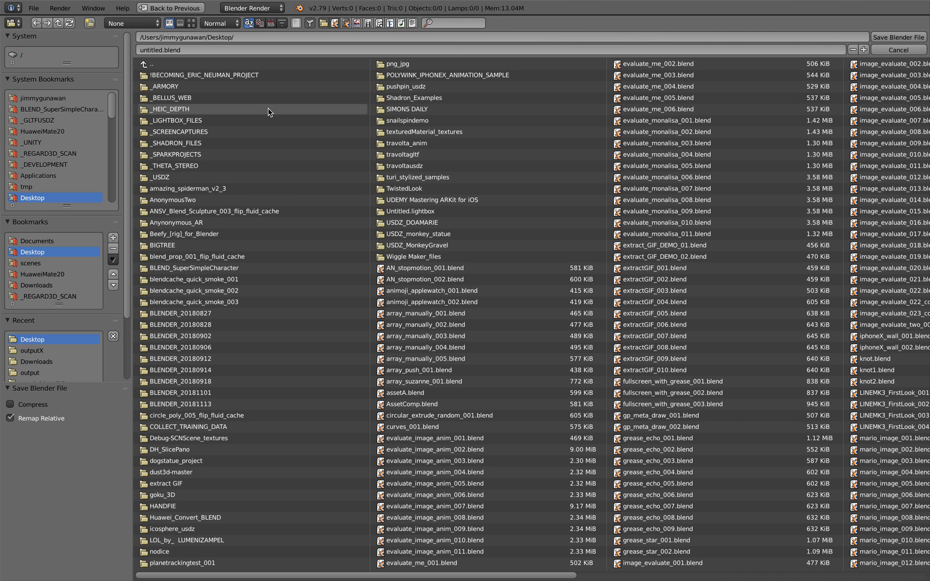
click(898, 50)
middle_drag(461, 136, 457, 124)
middle_drag(375, 144, 376, 139)
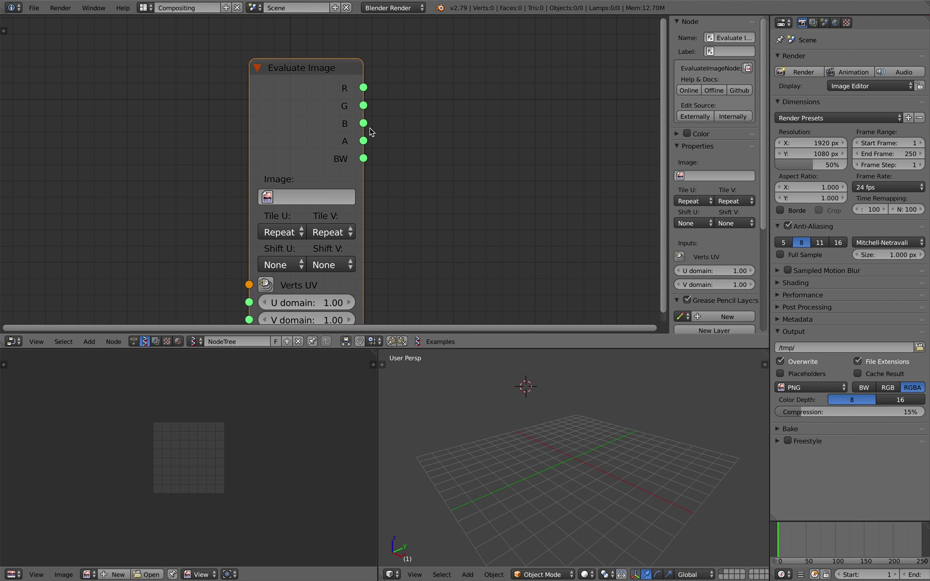
- Hide the node editor's properties region and widen the Evaluate Image node slightly
drag(363, 141, 463, 188)
scroll(461, 191, down, 3)
middle_drag(456, 190, 431, 184)
scroll(436, 186, up, 1)
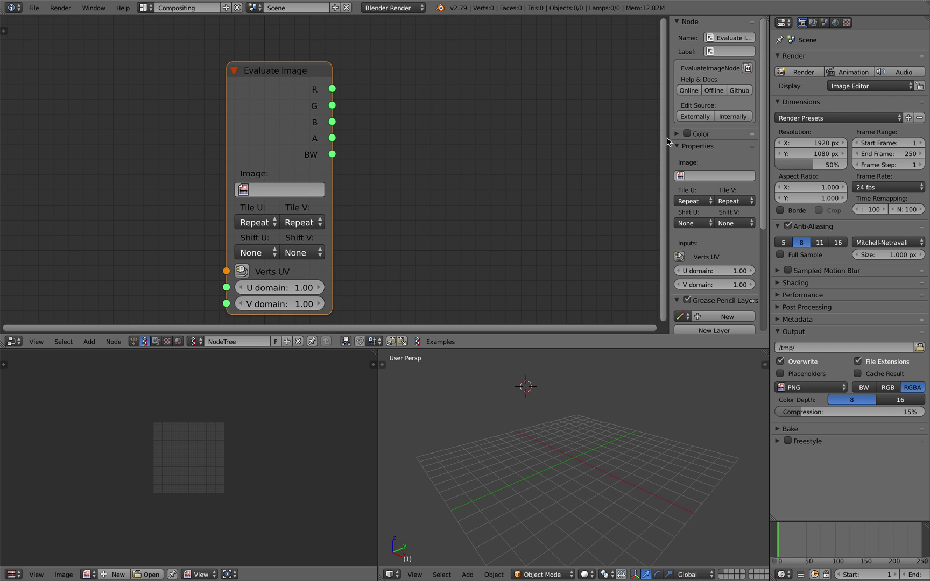
key(n)
scroll(565, 145, down, 1)
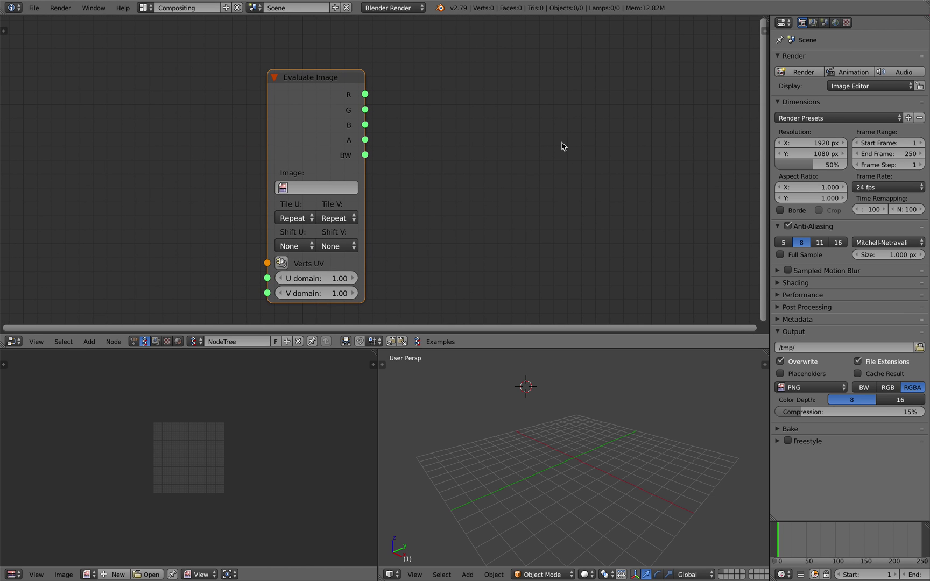
middle_drag(562, 143, 503, 134)
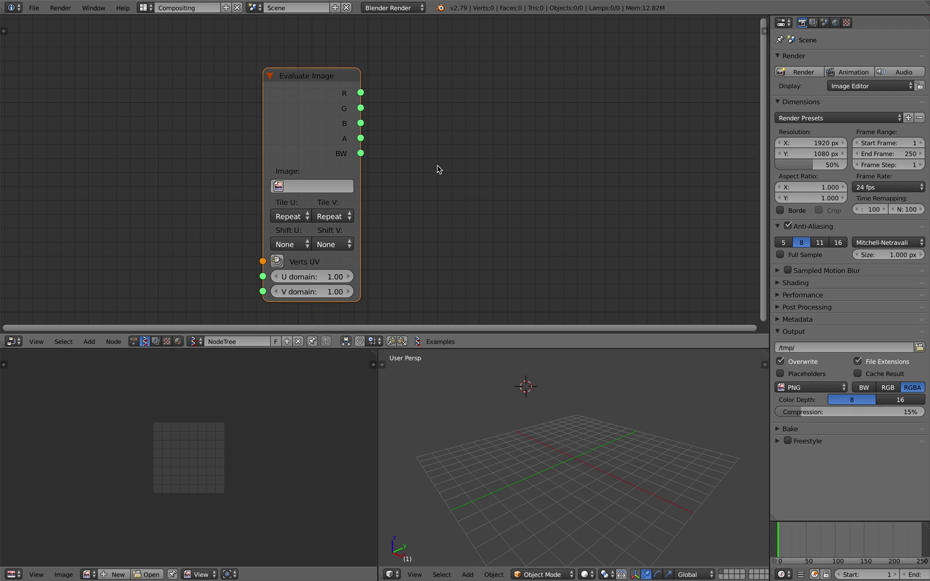
middle_drag(395, 176, 383, 174)
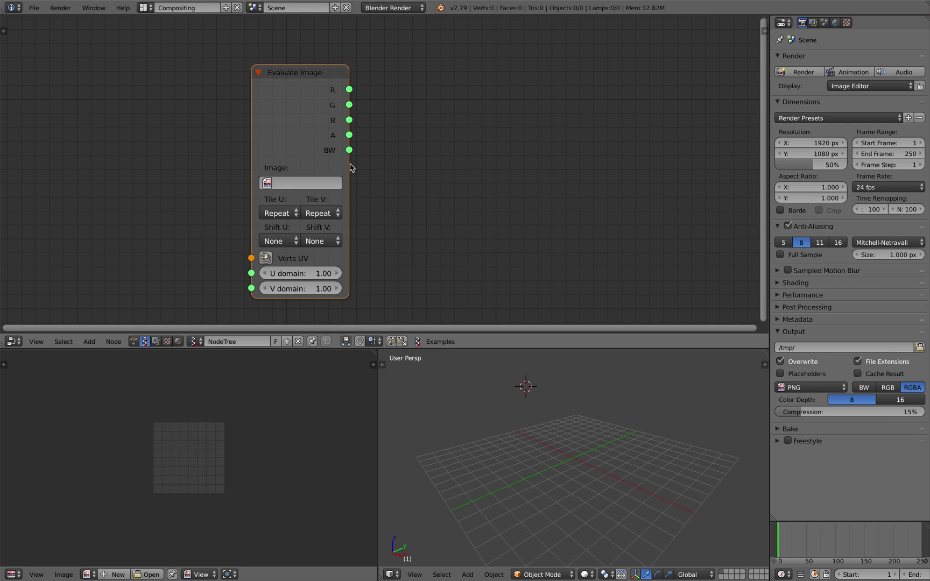
drag(349, 167, 355, 164)
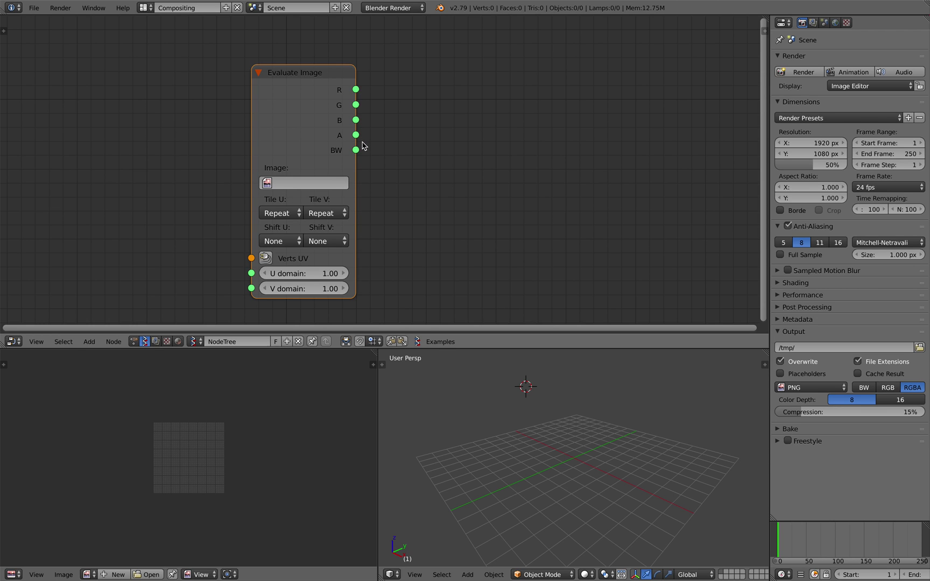
drag(332, 161, 439, 134)
- Load aboriginal_relight_blender.png from the Desktop folder into the image editor
key(ctrl+Left)
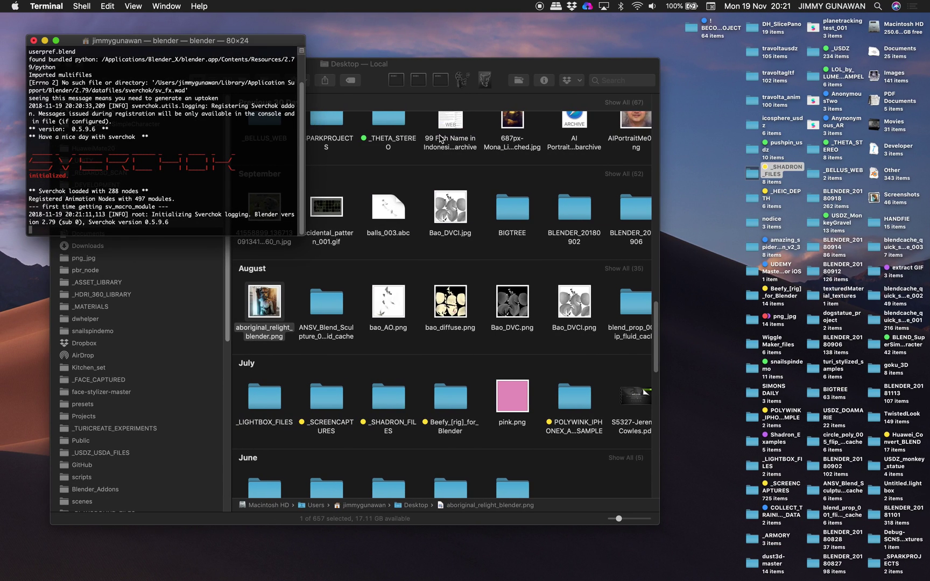
key(ctrl+Right)
drag(274, 303, 252, 433)
scroll(252, 432, down, 5)
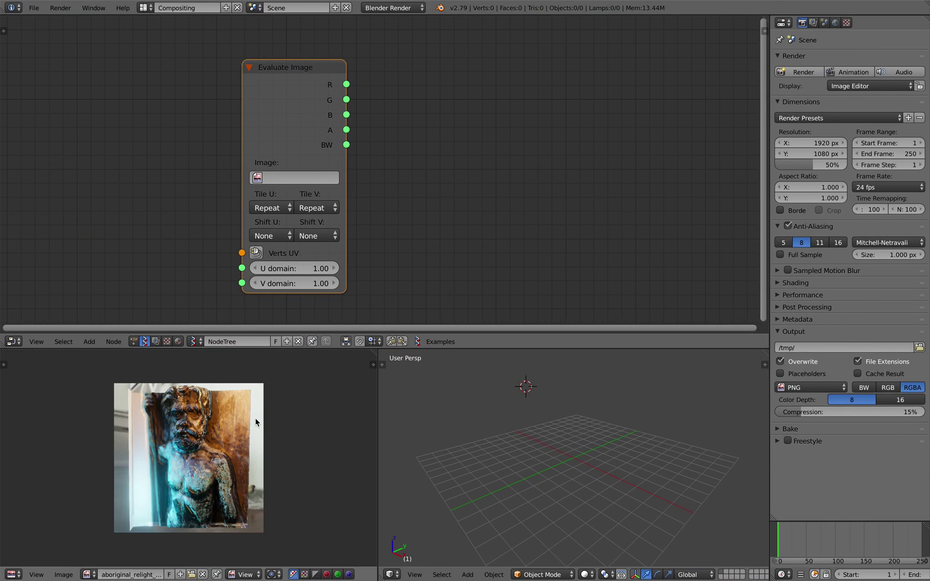
scroll(255, 418, up, 2)
- Show the image's properties beside the picture and widen the image editor until the properties are readable
click(372, 362)
scroll(204, 399, down, 2)
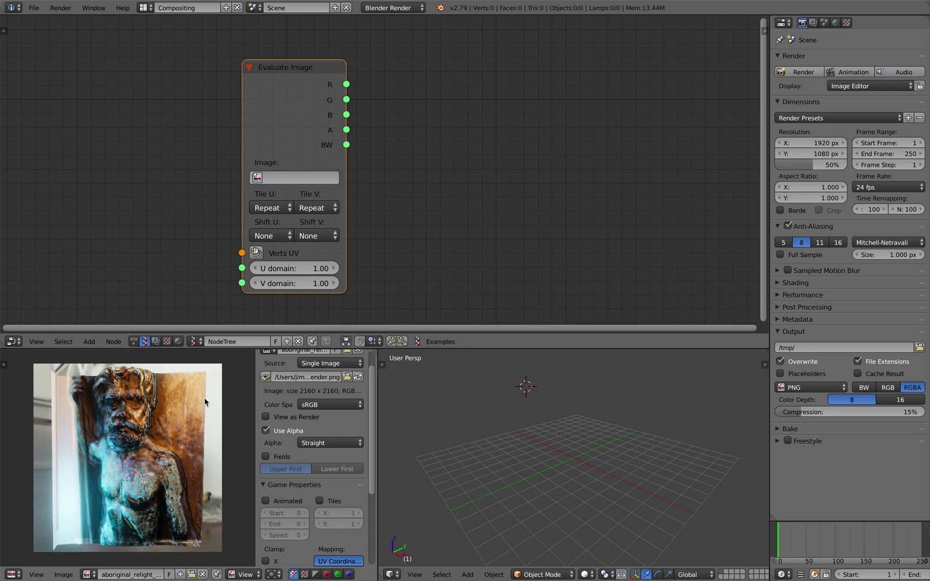
scroll(204, 399, up, 1)
drag(256, 394, 274, 394)
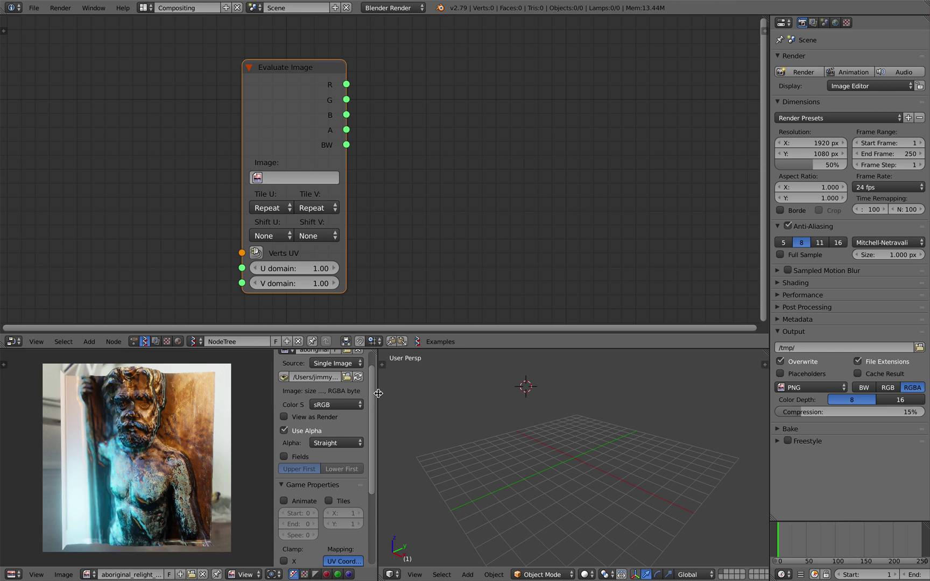
drag(379, 392, 509, 394)
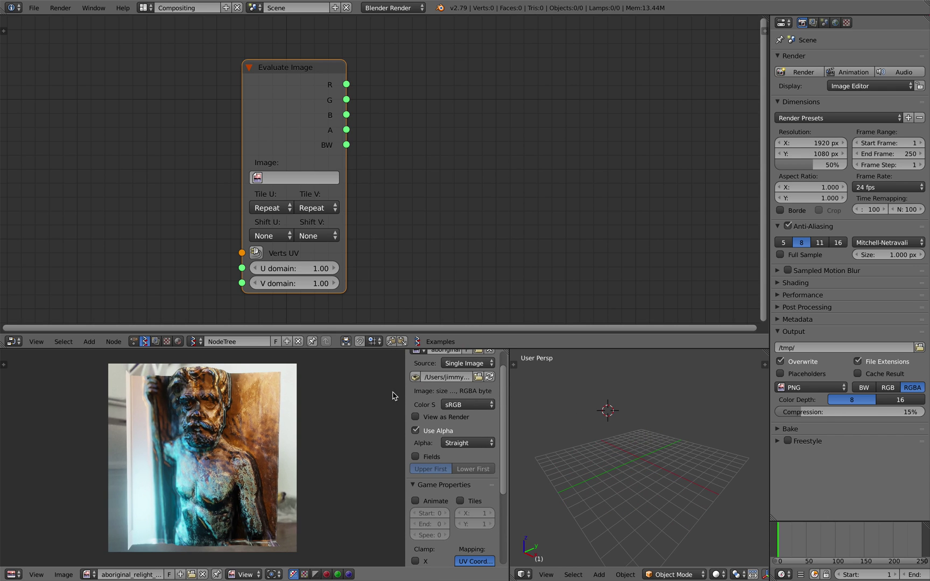
drag(404, 390, 364, 391)
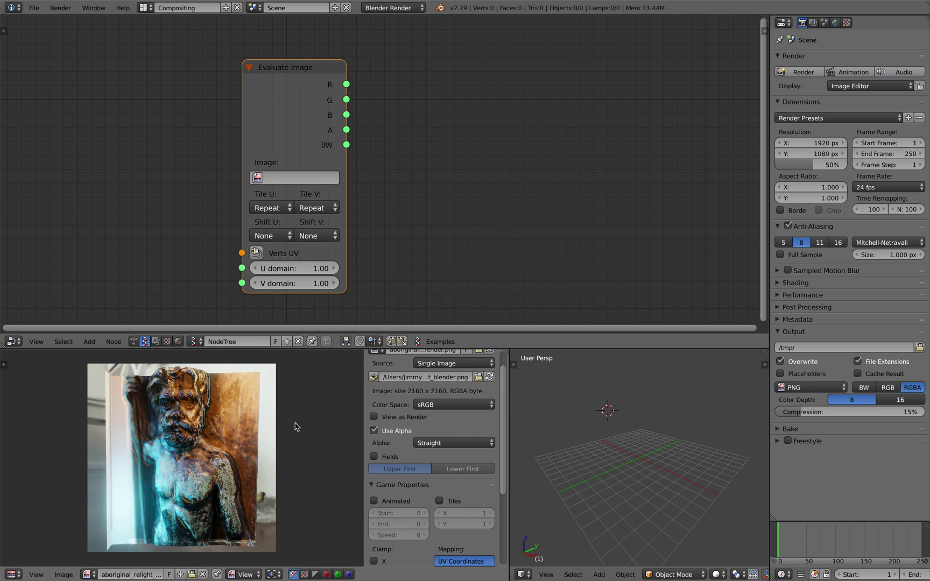
middle_drag(297, 428, 312, 424)
scroll(299, 430, up, 1)
scroll(303, 429, down, 1)
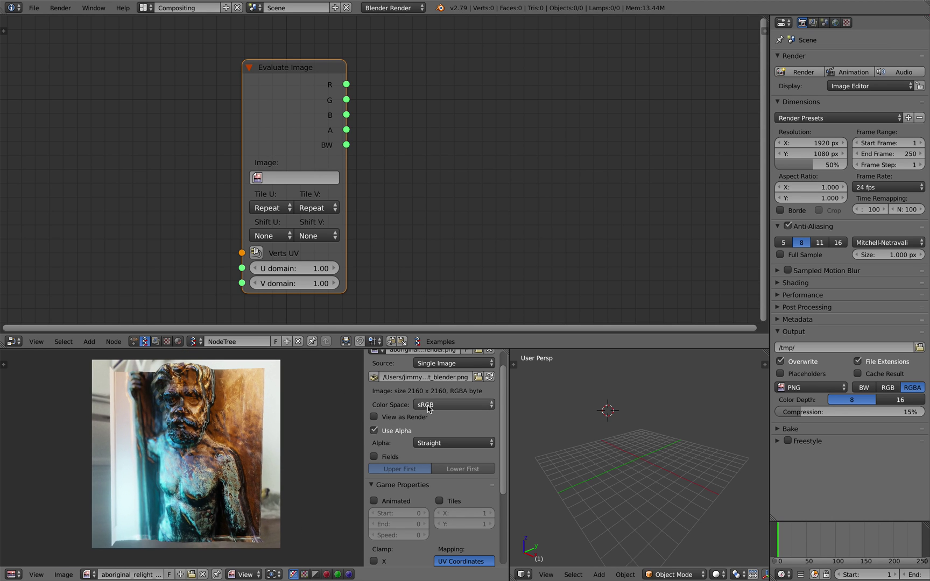
scroll(431, 405, up, 2)
scroll(423, 405, down, 1)
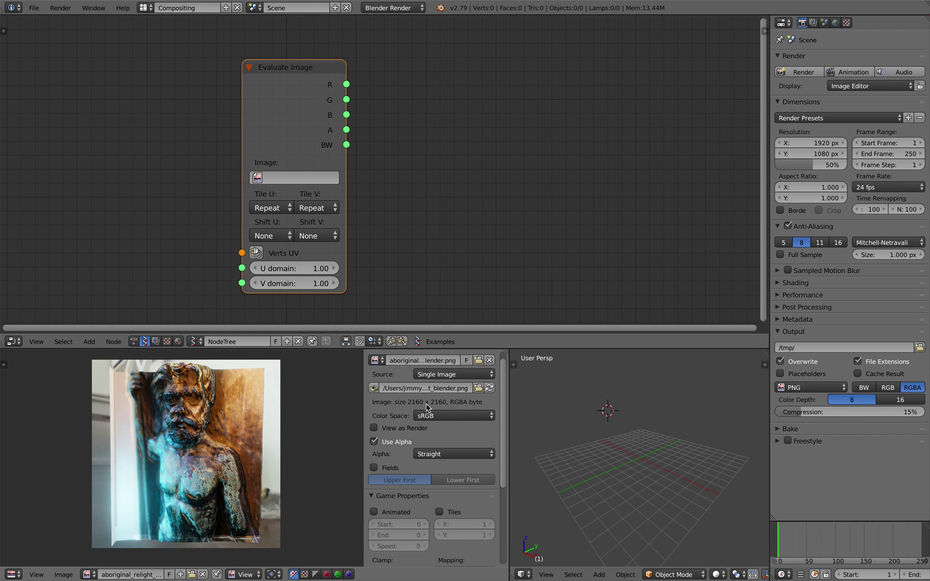
- Assign aboriginal_relight_blender.png to the Evaluate Image node and widen the node to show more of the file name
middle_drag(399, 230, 399, 225)
click(281, 177)
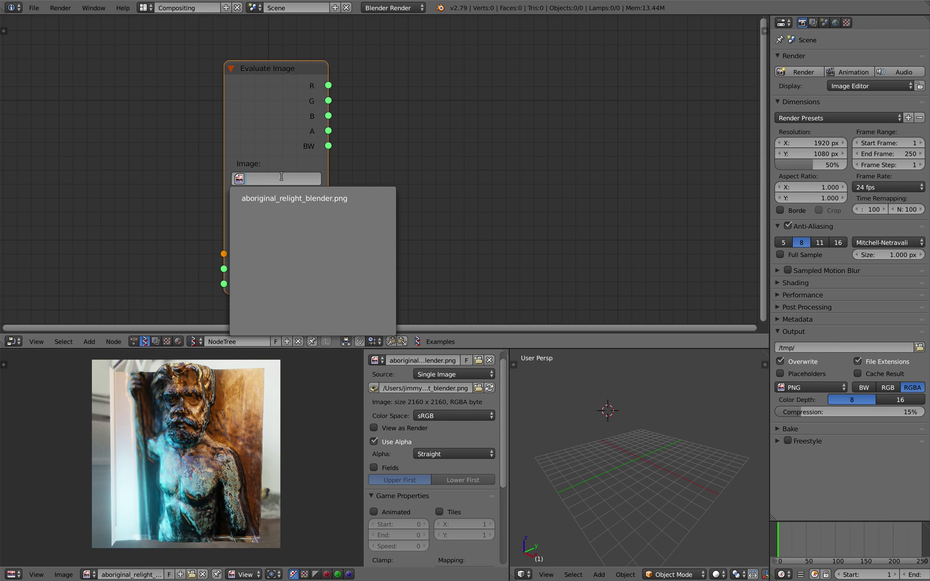
click(284, 198)
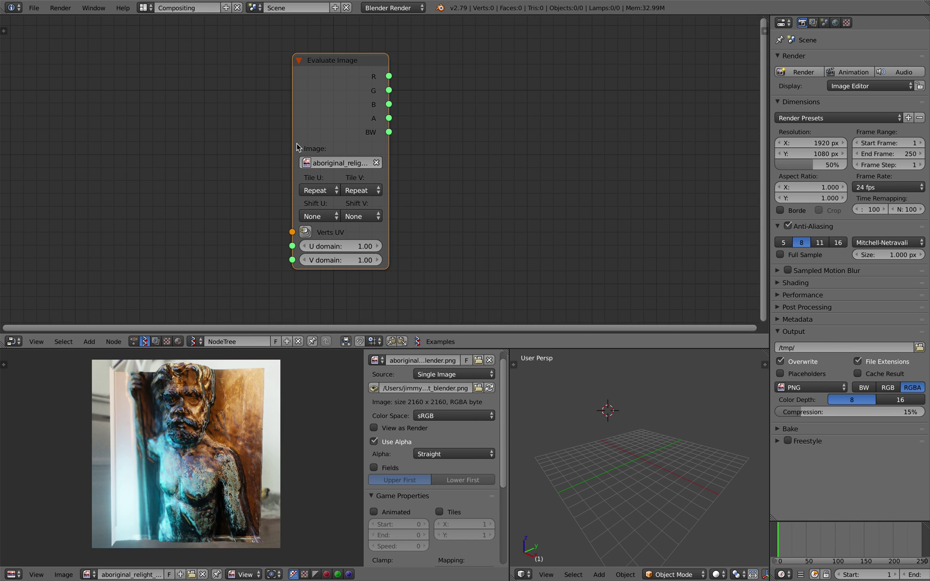
drag(279, 143, 269, 144)
middle_drag(178, 145, 171, 153)
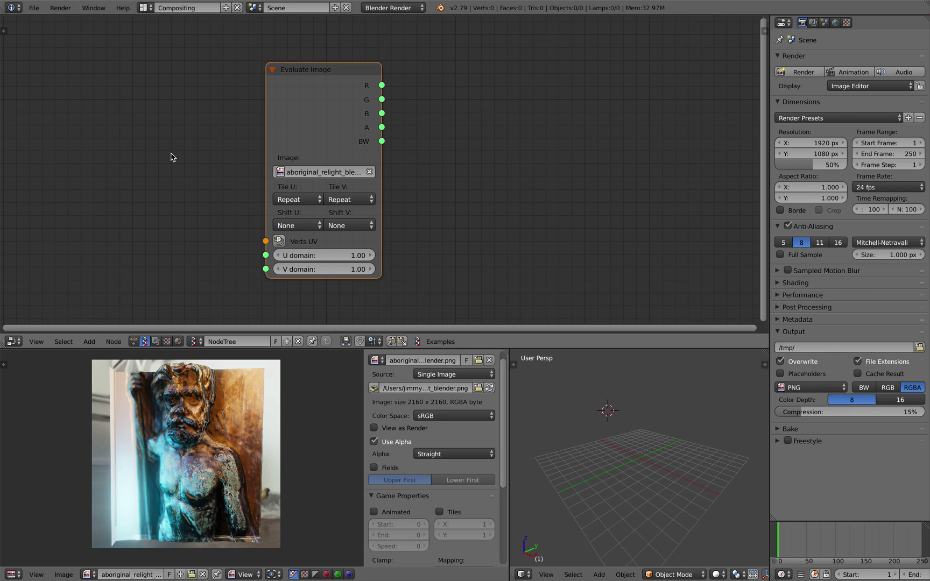
- Save the file to the Desktop as evaluate_image_001
key(ctrl+s)
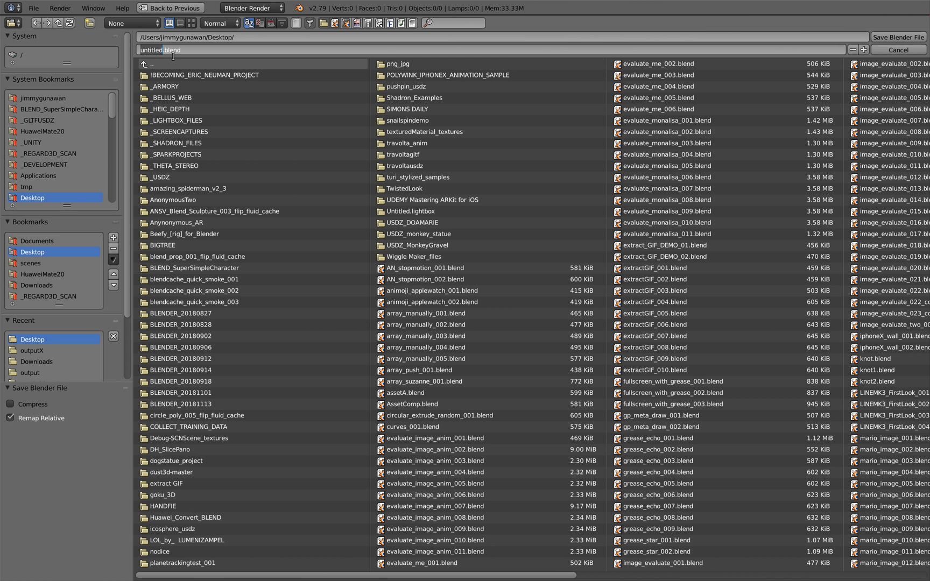
text(evaluate_image_001)
key(Return)
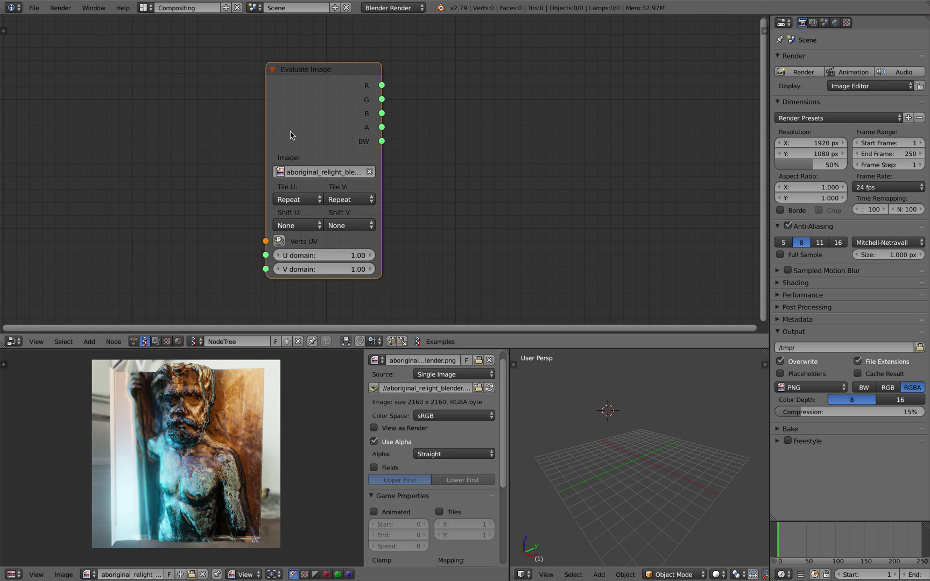
scroll(291, 134, down, 2)
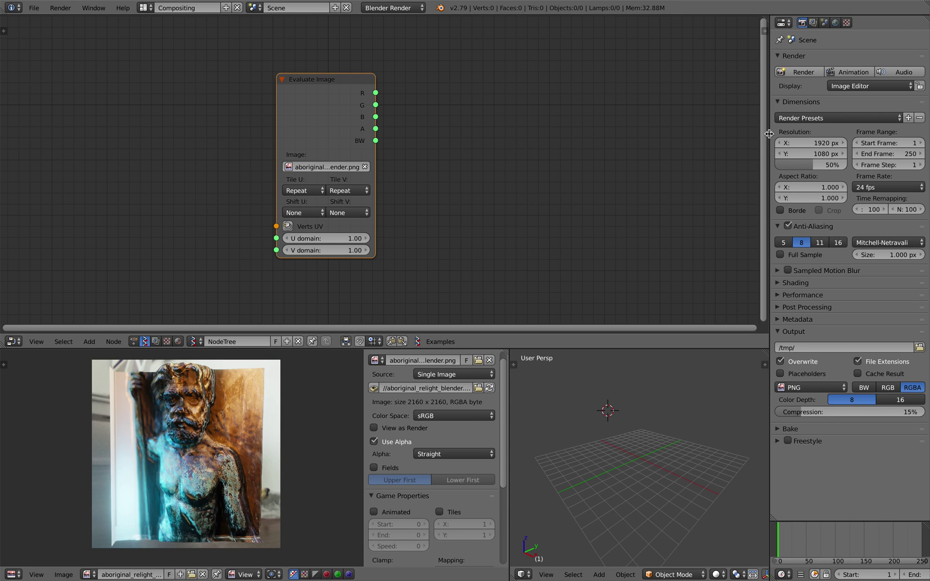
- Narrow the properties editor and the image editor to give the node editor and 3D view more room
drag(767, 137, 789, 138)
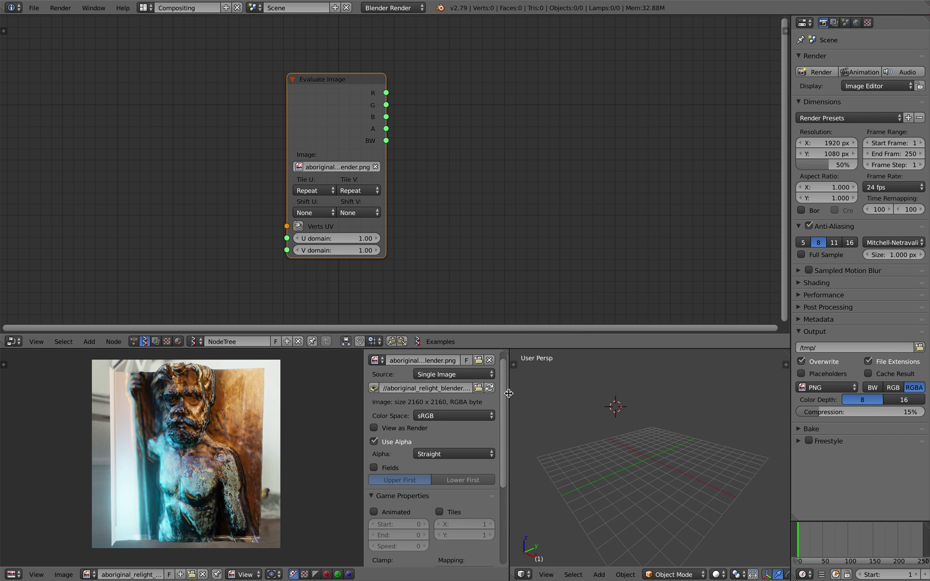
drag(507, 397, 420, 397)
middle_drag(411, 294, 417, 287)
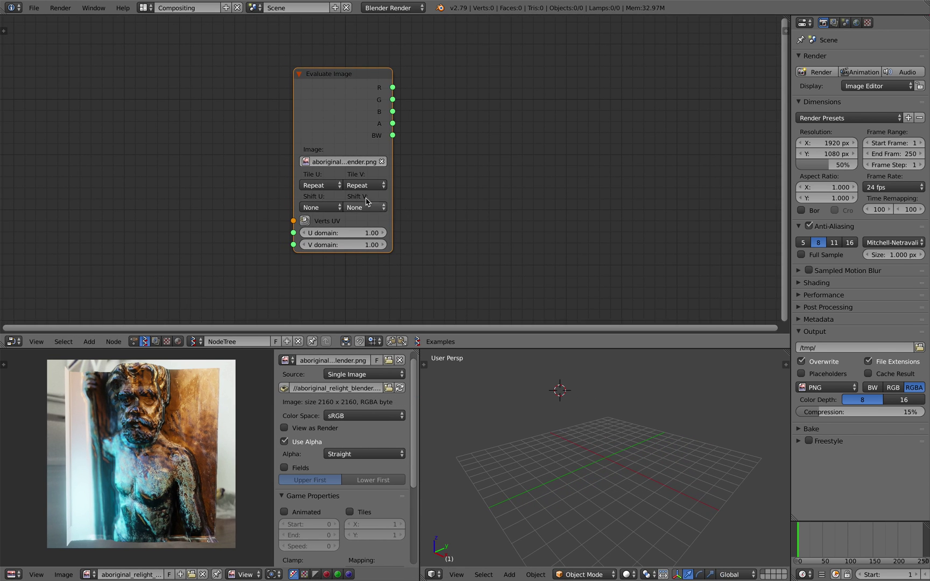
- Add a Plane MK2 node to the left of the Evaluate Image node and save over evaluate_image_001.blend
scroll(367, 203, down, 1)
middle_drag(368, 203, 387, 189)
key(shift+a)
click(185, 137)
text(pla)
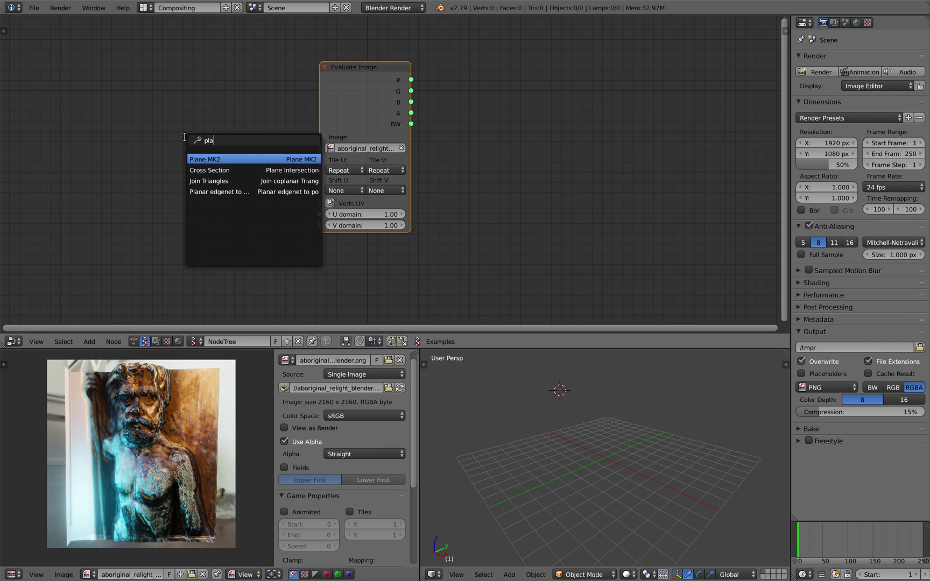
key(Return)
click(137, 147)
key(ctrl+s)
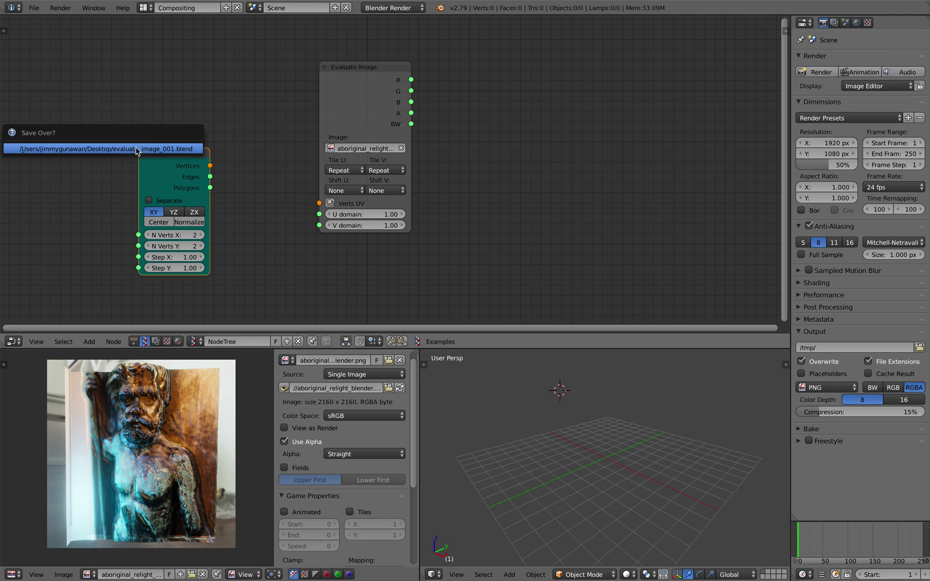
click(136, 148)
- Add a Circle node to the right of the Evaluate Image node
middle_drag(479, 103, 446, 102)
key(shift+a)
click(445, 103)
text(cir)
key(Return)
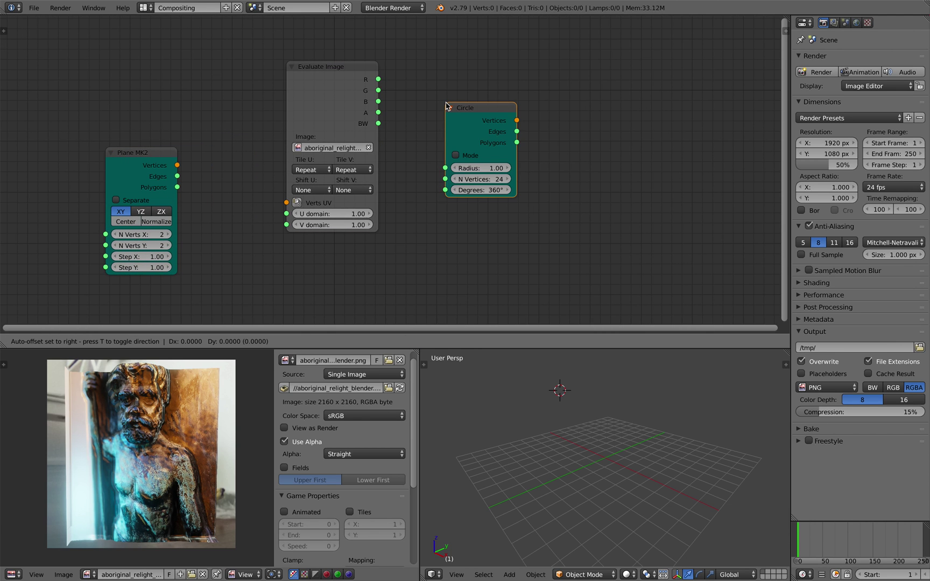
click(442, 56)
middle_drag(532, 99, 521, 100)
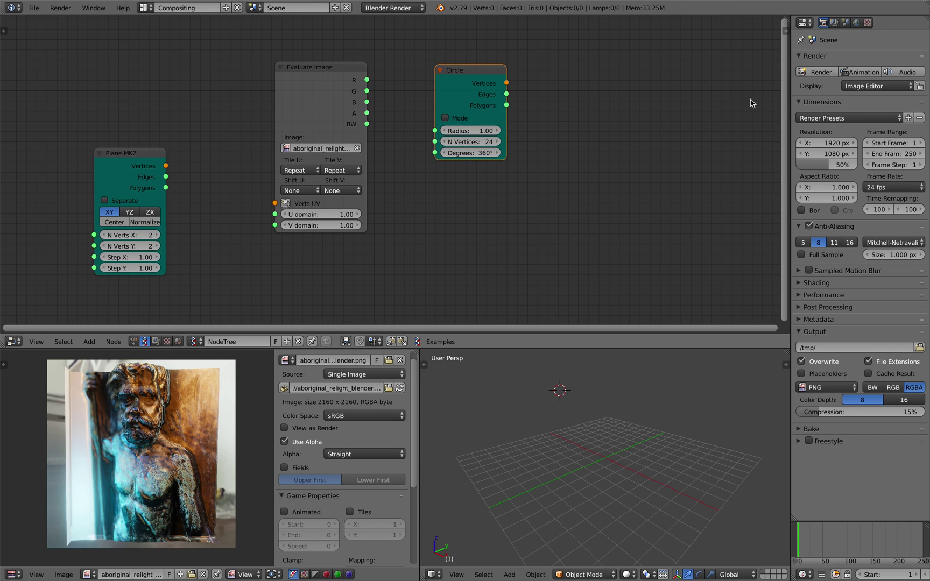
- Widen the properties editor slightly and add a Viewer BMesh node to the right of the Circle node
drag(790, 98, 758, 105)
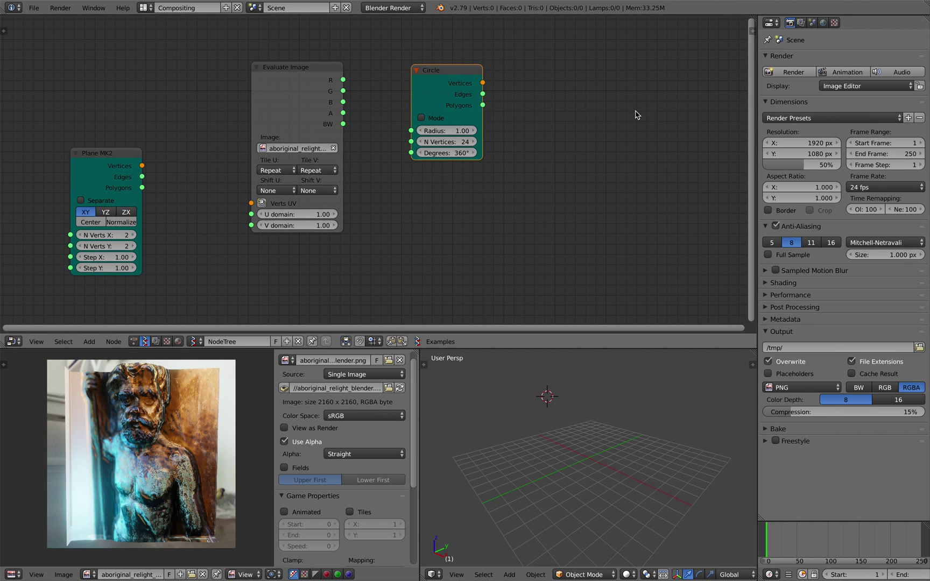
key(alt+space)
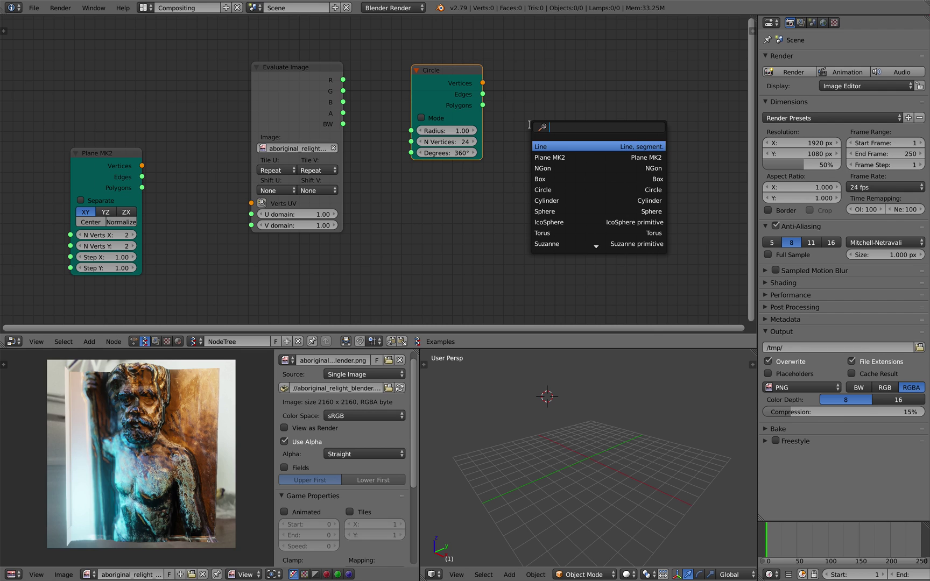
text(bme)
key(Return)
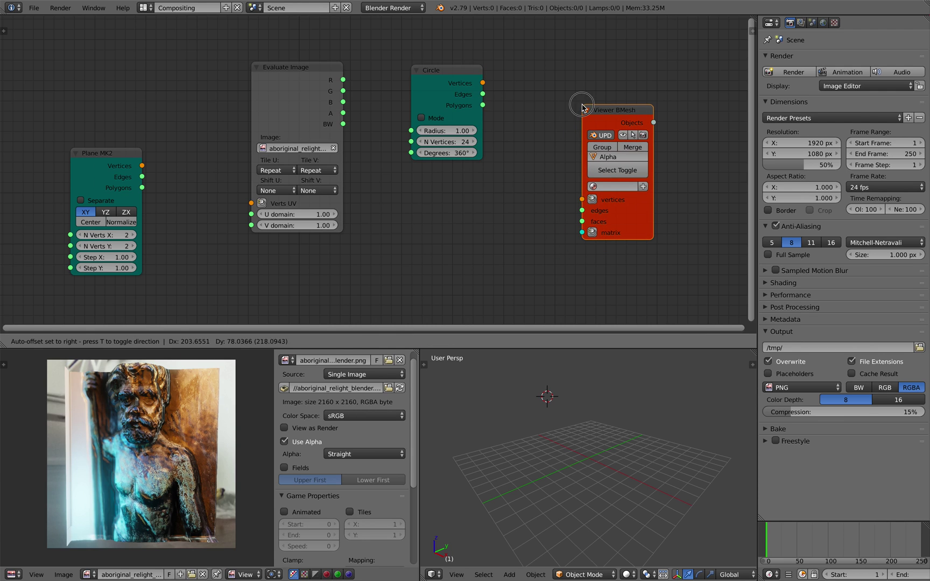
click(582, 108)
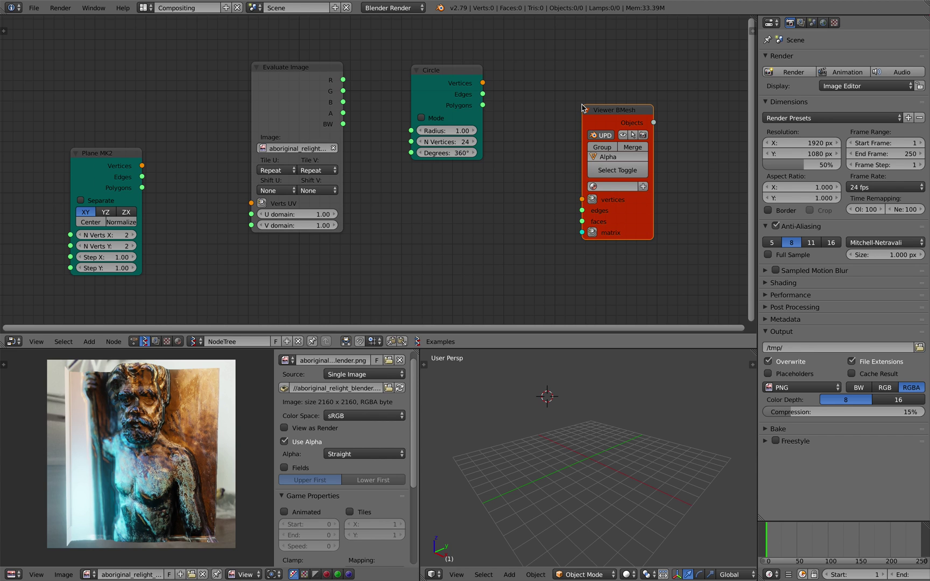
- Shift the Evaluate Image node slightly, move the Viewer BMesh node farther from the Circle node, and save over evaluate_image_001.blend
middle_drag(551, 119, 545, 119)
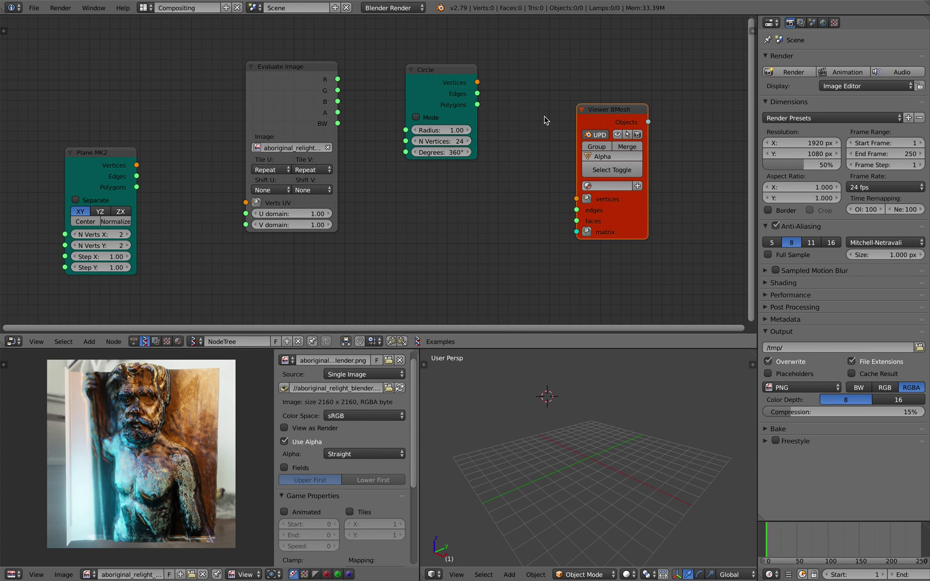
drag(617, 113, 657, 120)
middle_drag(677, 126, 626, 128)
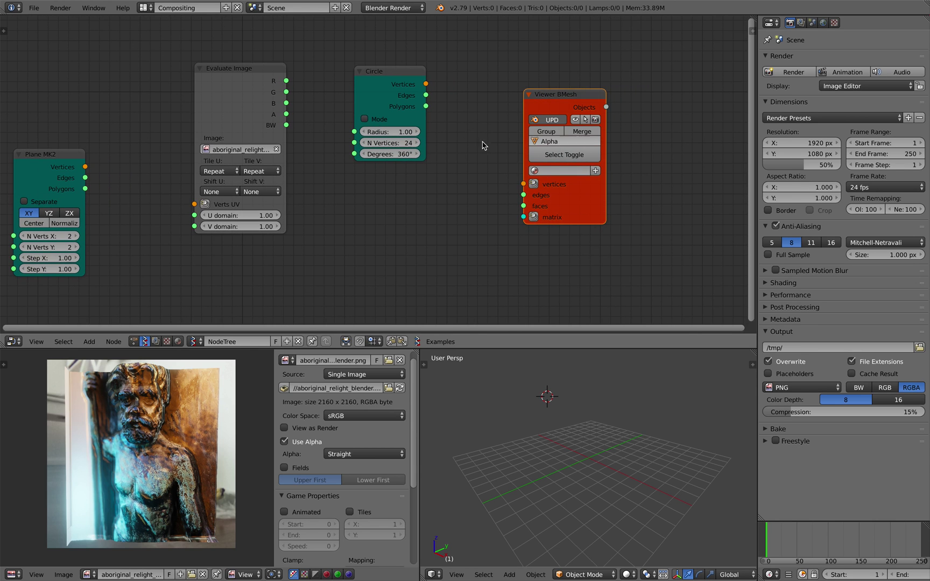
drag(246, 101, 248, 107)
middle_drag(241, 129, 251, 129)
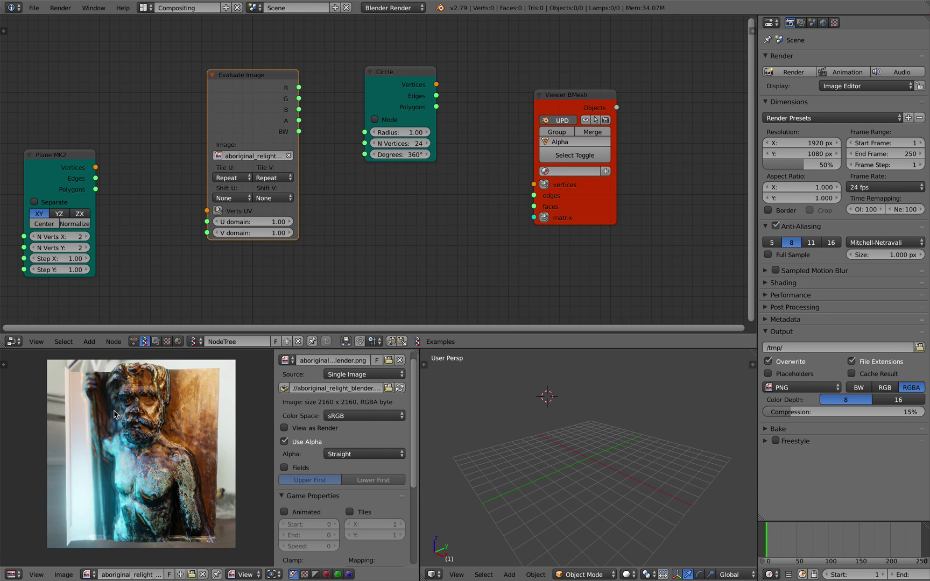
middle_drag(408, 210, 443, 189)
key(ctrl+s)
click(420, 208)
drag(601, 187, 649, 178)
- Add a Matrix Apply node between the Circle and Viewer BMesh nodes and save over evaluate_image_001.blend
key(alt+space)
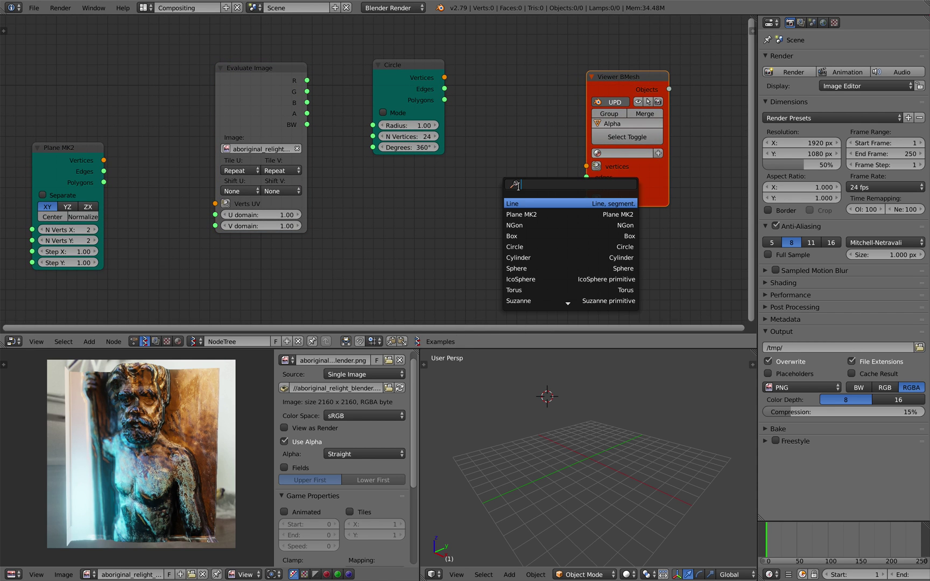
middle_drag(489, 145, 380, 181)
scroll(381, 181, up, 3)
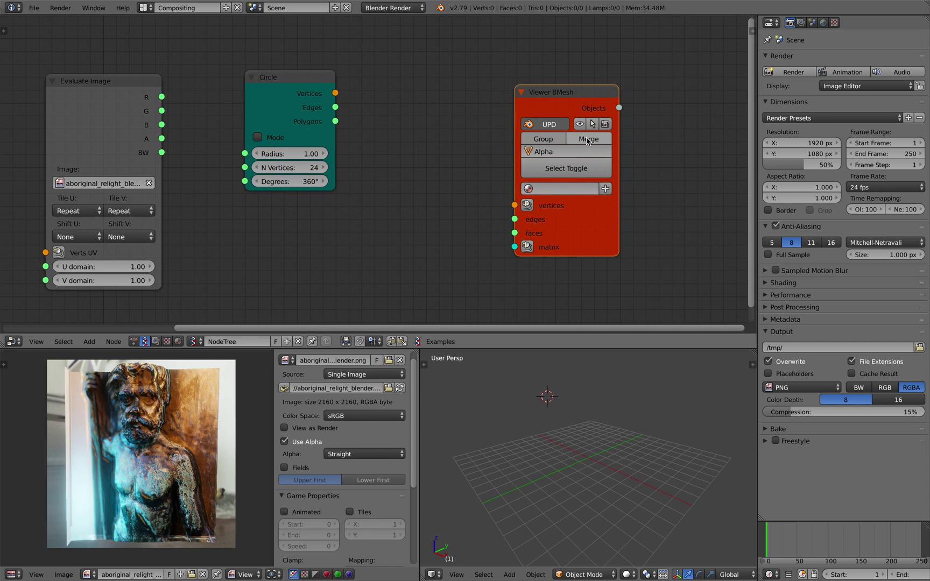
scroll(395, 177, down, 1)
middle_drag(394, 177, 450, 143)
key(space)
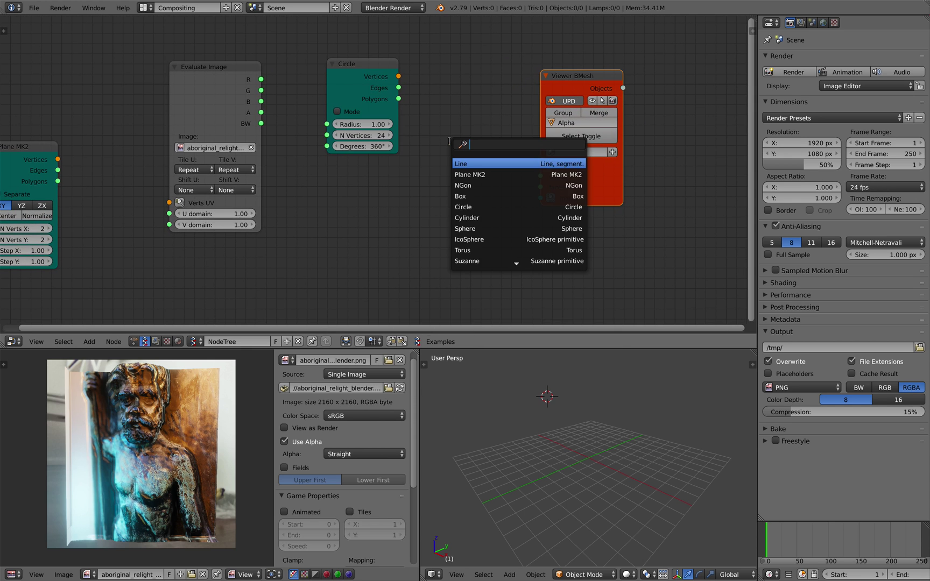
text(appl)
key(Down)
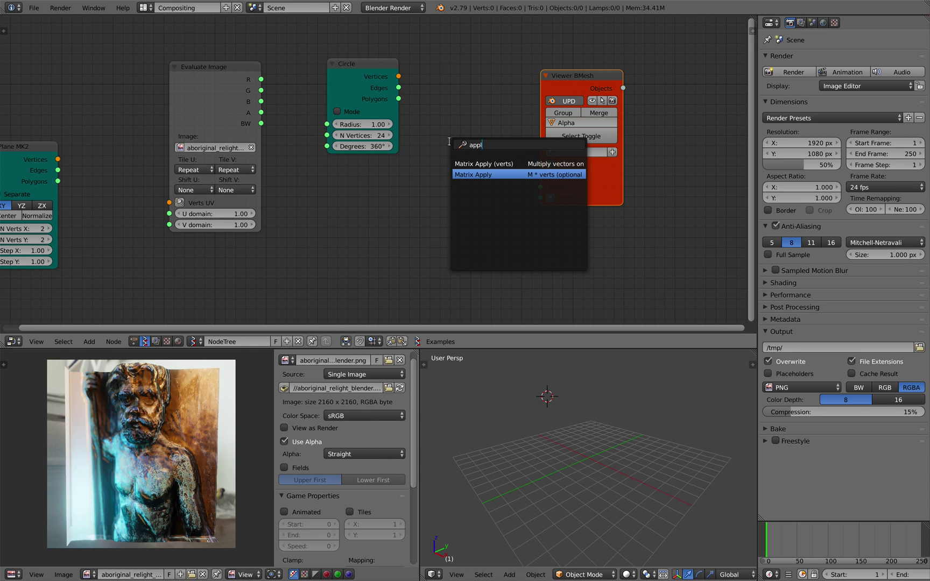
click(453, 175)
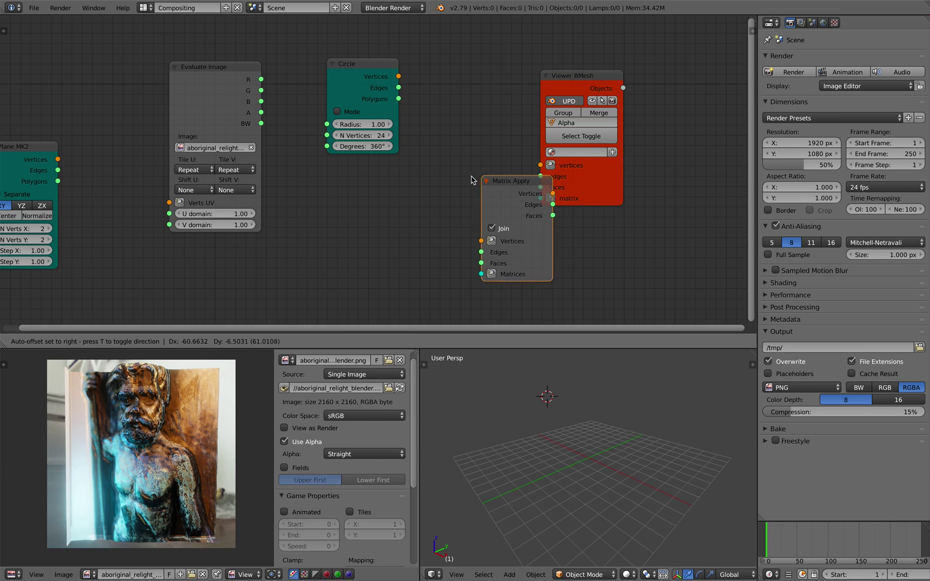
click(452, 168)
key(ctrl+s)
click(452, 165)
- Save over evaluate_image_001.blend and tidy the positions of the Plane MK2, Evaluate Image and Circle nodes
scroll(463, 210, up, 4)
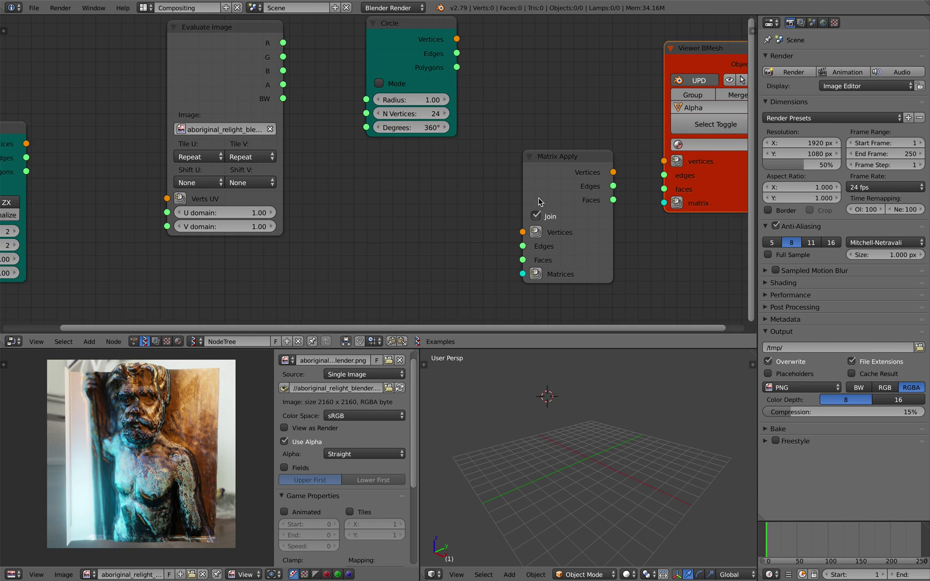
scroll(463, 211, down, 5)
key(ctrl+s)
mouse_move(366, 213)
middle_down()
mouse_move(430, 200)
mouse_move(374, 213)
middle_up()
click(429, 199)
scroll(398, 197, down, 1)
drag(245, 107, 247, 90)
drag(80, 138, 130, 157)
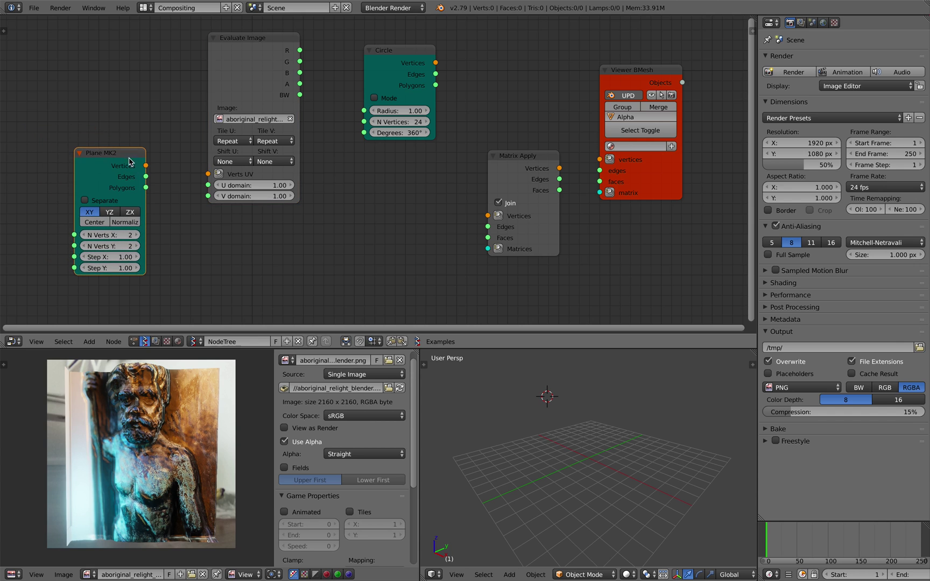
drag(364, 98, 346, 93)
mouse_move(109, 160)
mouse_down()
mouse_move(124, 156)
mouse_move(110, 157)
mouse_up()
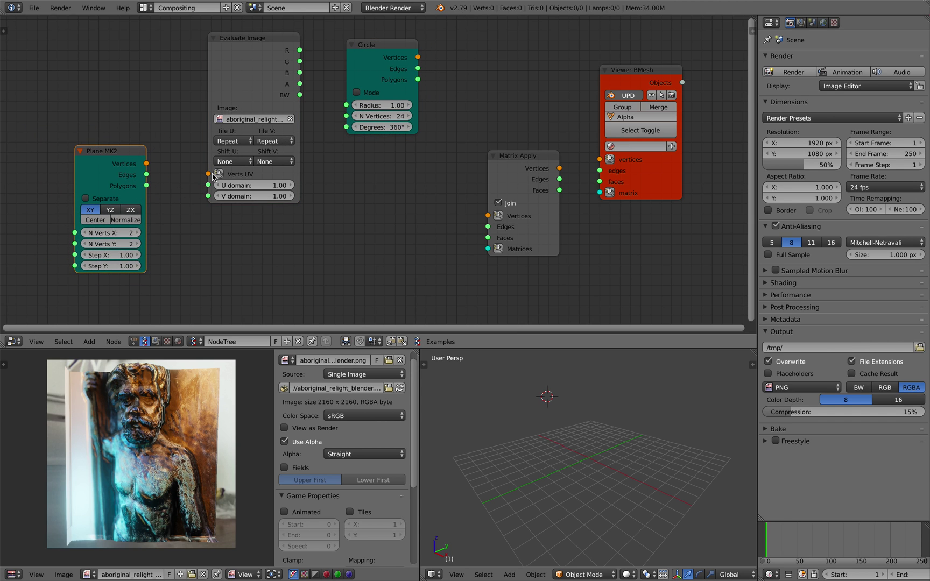
drag(243, 106, 236, 112)
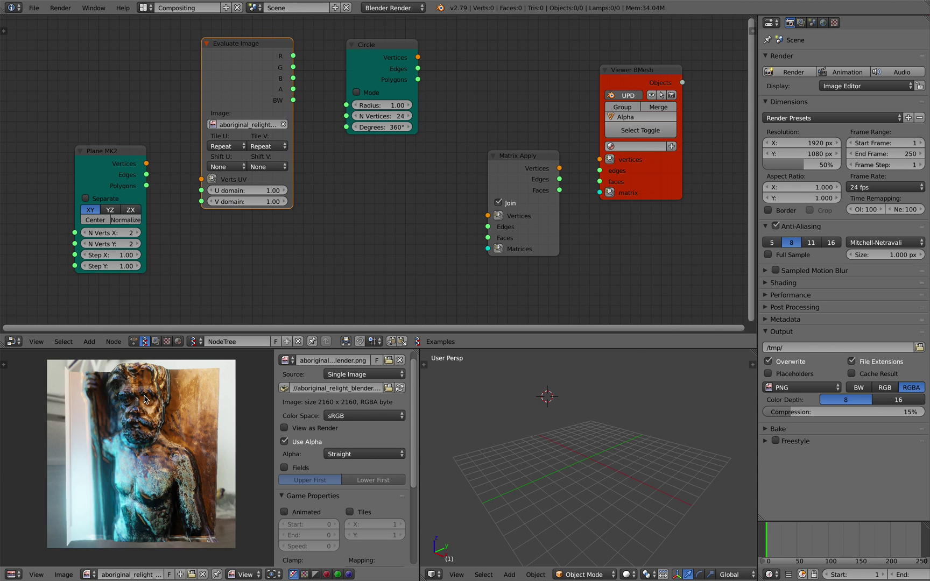
drag(146, 163, 194, 181)
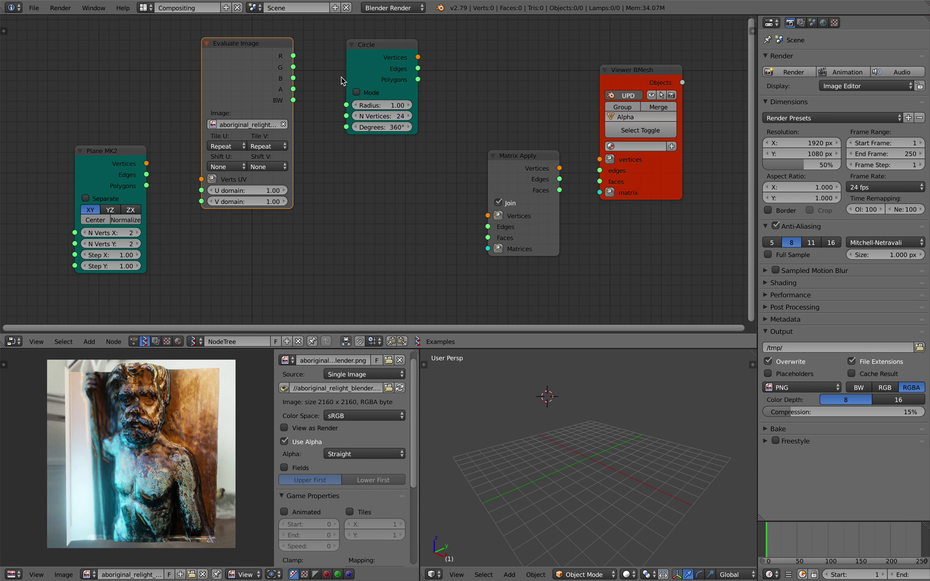
- Adjust the positions of the Circle and Matrix Apply nodes and save over evaluate_image_001.blend
drag(371, 67, 429, 72)
drag(524, 157, 474, 161)
drag(438, 61, 399, 57)
key(ctrl+s)
click(446, 62)
key(ctrl+z)
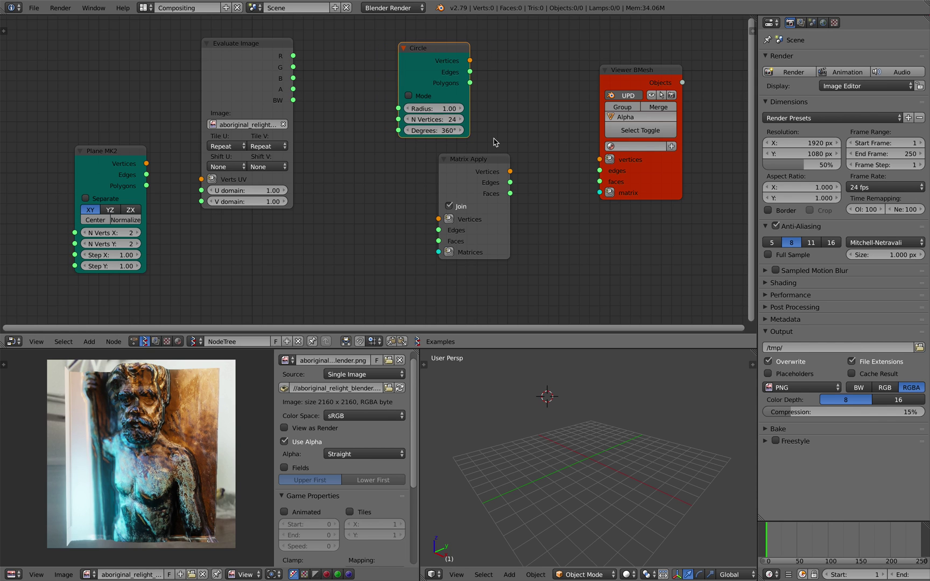
drag(451, 70, 393, 63)
drag(463, 162, 501, 160)
key(ctrl+s)
click(501, 160)
- Connect the Circle node's Vertices and Polygons outputs to the Matrix Apply node's Vertices and Faces inputs
drag(411, 54, 477, 216)
drag(478, 238, 411, 76)
drag(376, 65, 397, 81)
- Try 3 for the Circle node's N Vertices and settle on 4
click(396, 127)
text(3)
key(Return)
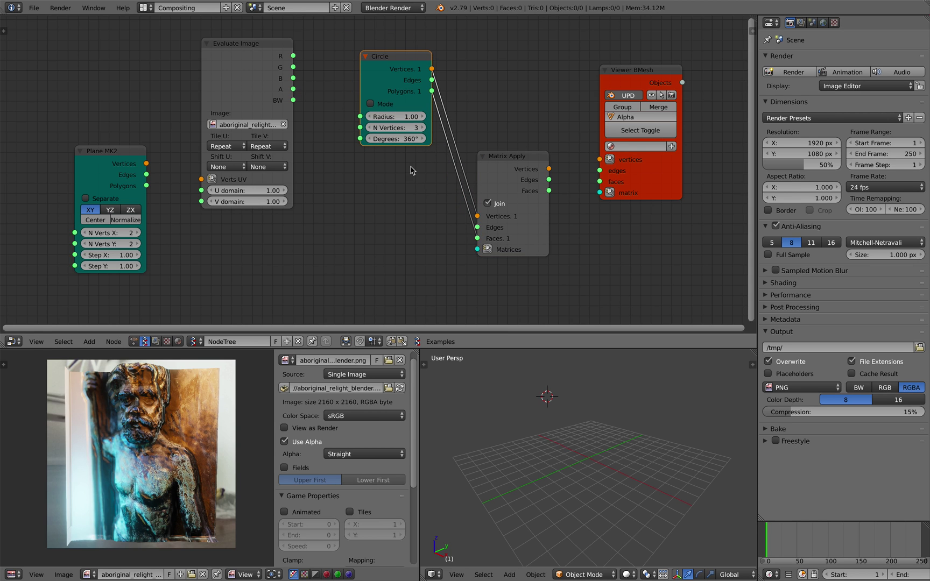
middle_drag(409, 172, 423, 166)
click(414, 127)
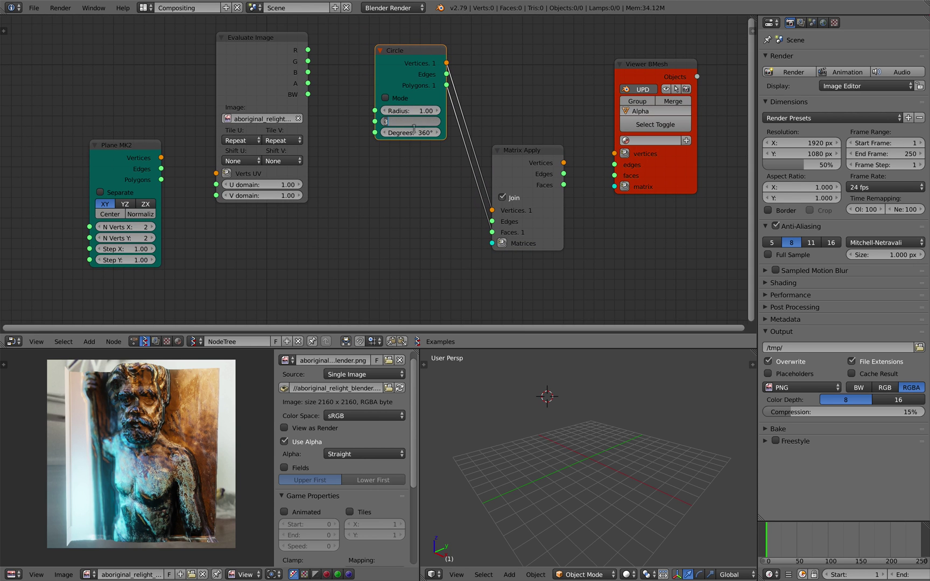
text(4)
key(Return)
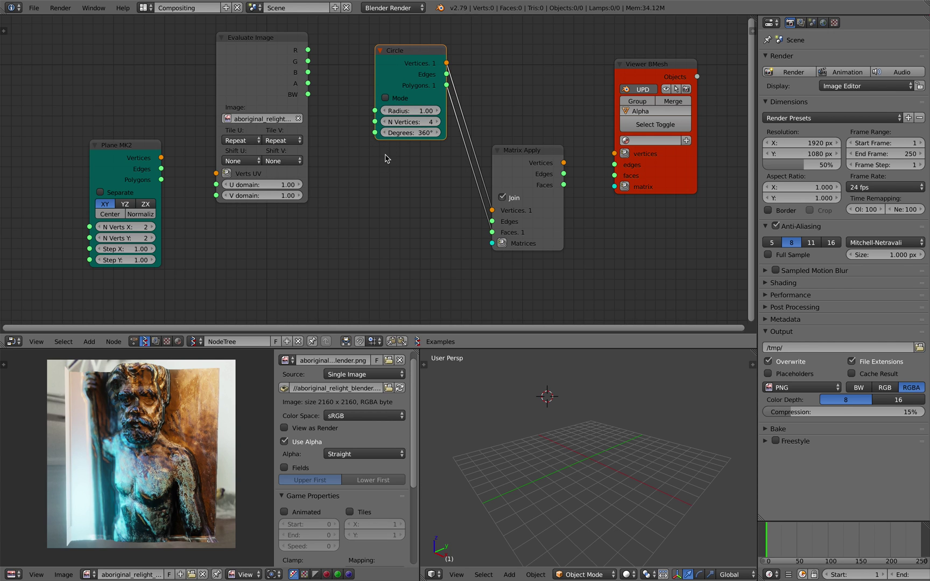
- Link the Plane MK2 vertices to the Matrix Apply node's Matrices input, and its Vertices and Faces outputs to the Viewer BMesh node
drag(508, 163, 509, 152)
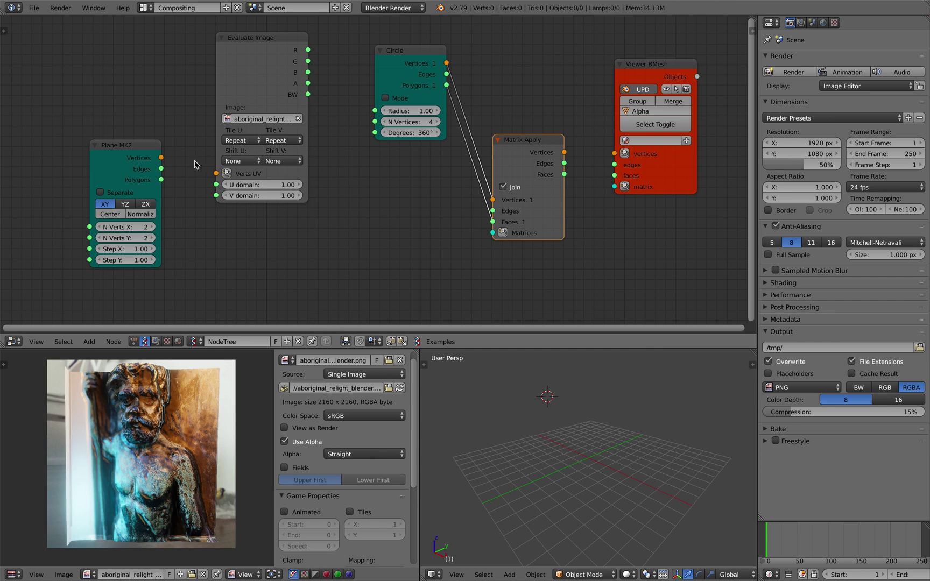
drag(162, 158, 493, 232)
middle_drag(524, 407, 566, 453)
drag(561, 150, 550, 175)
- Set both Step X and Step Y of the Plane MK2 node to 2.38
middle_drag(596, 403, 594, 437)
scroll(603, 439, up, 3)
drag(143, 248, 188, 260)
scroll(622, 491, down, 3)
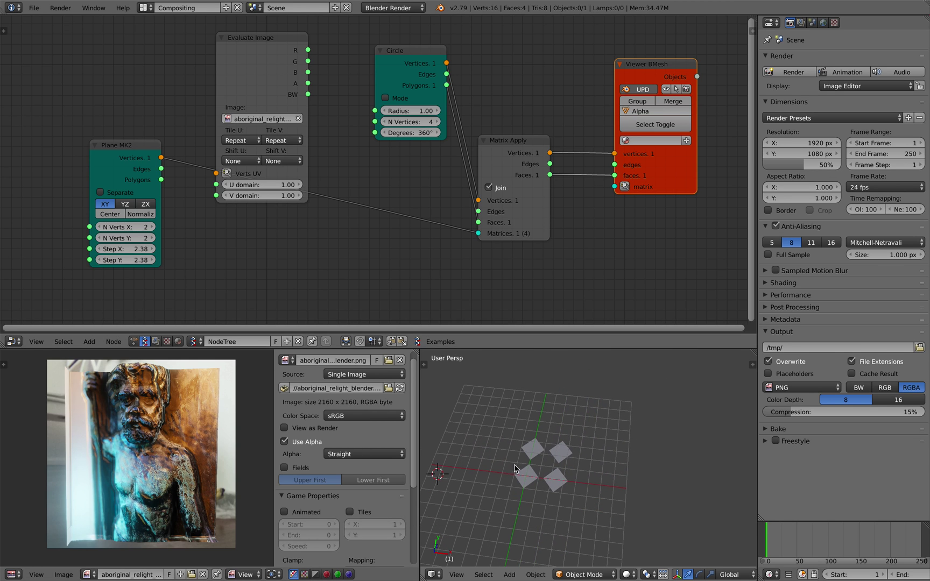
- Raise both N Verts X and N Verts Y of the Plane MK2 node to 6
click(153, 227)
click(154, 227)
click(153, 227)
click(153, 228)
click(154, 238)
click(154, 238)
click(154, 238)
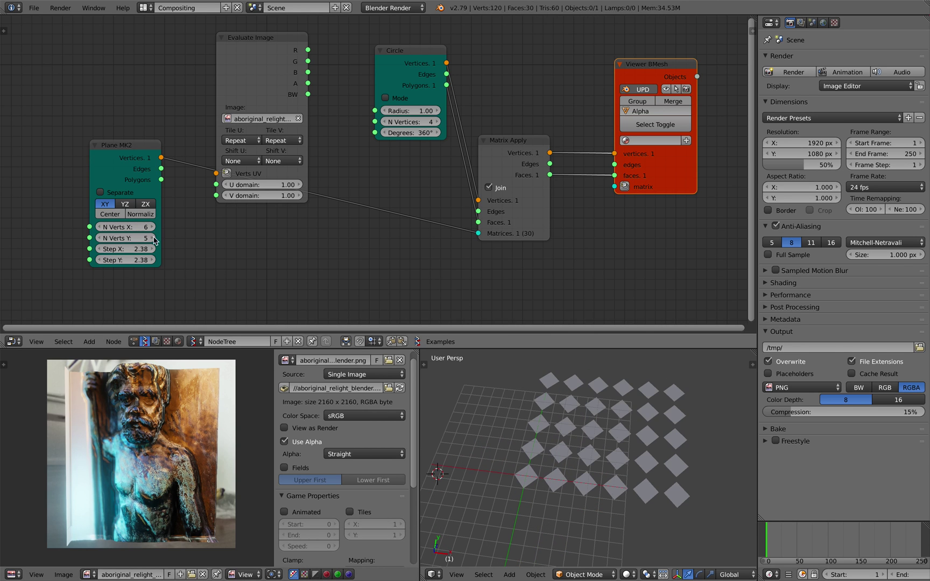
click(154, 238)
- Select the generated mesh in the 3D view and save over evaluate_image_001.blend
shift+middle_drag(621, 449, 630, 475)
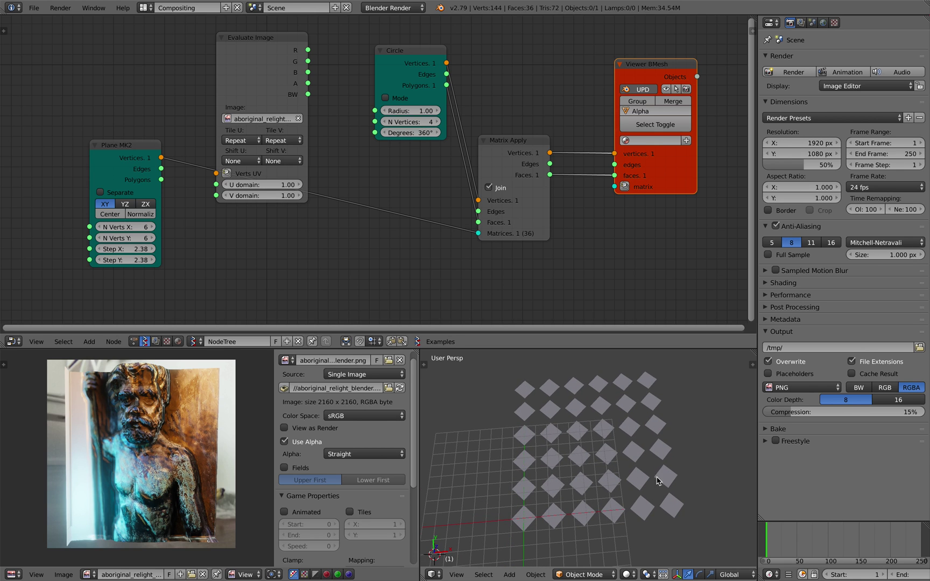
right_click(645, 430)
mouse_move(590, 429)
middle_down()
mouse_move(585, 405)
mouse_move(585, 414)
middle_up()
key(ctrl+s)
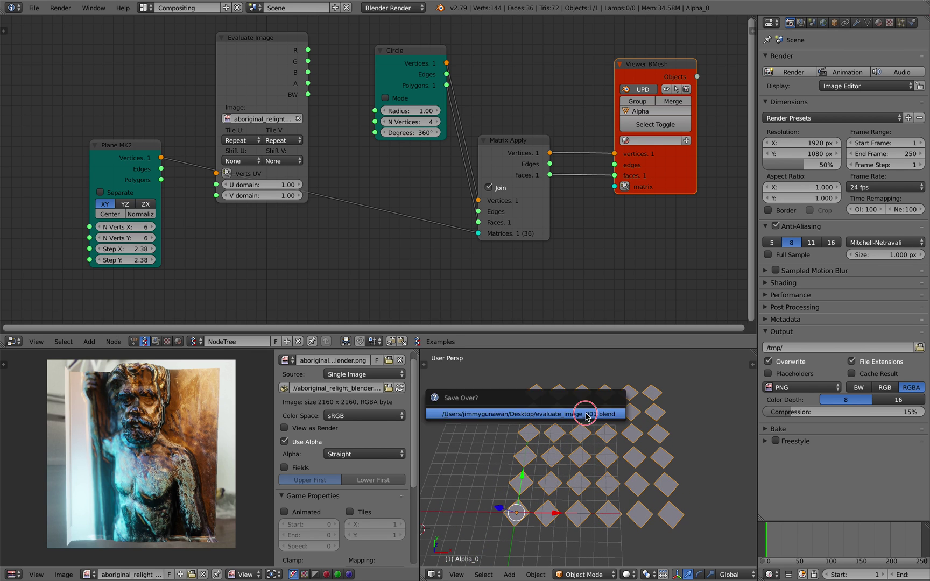
click(585, 414)
- Split the properties editor horizontally and switch the upper part to the Outliner
drag(923, 25, 921, 164)
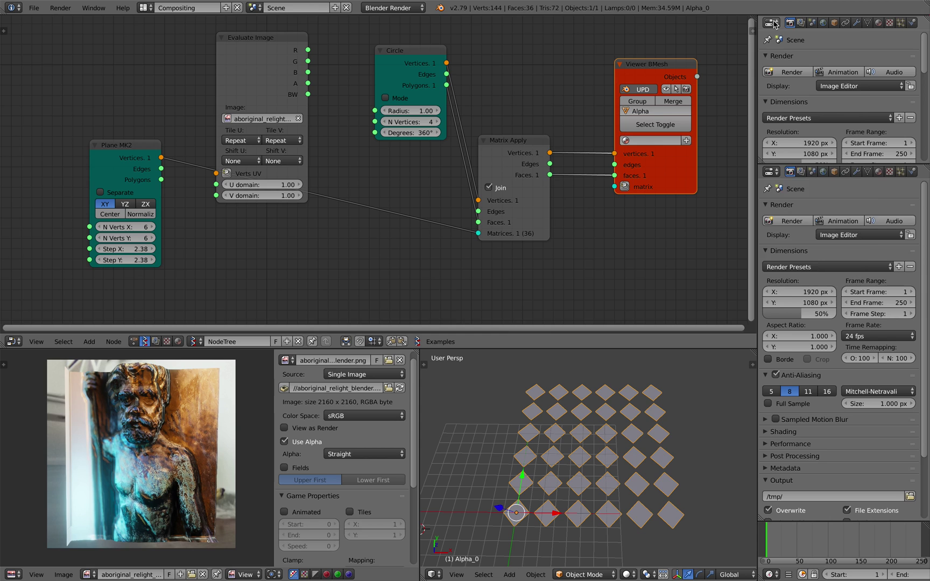
click(770, 22)
click(778, 201)
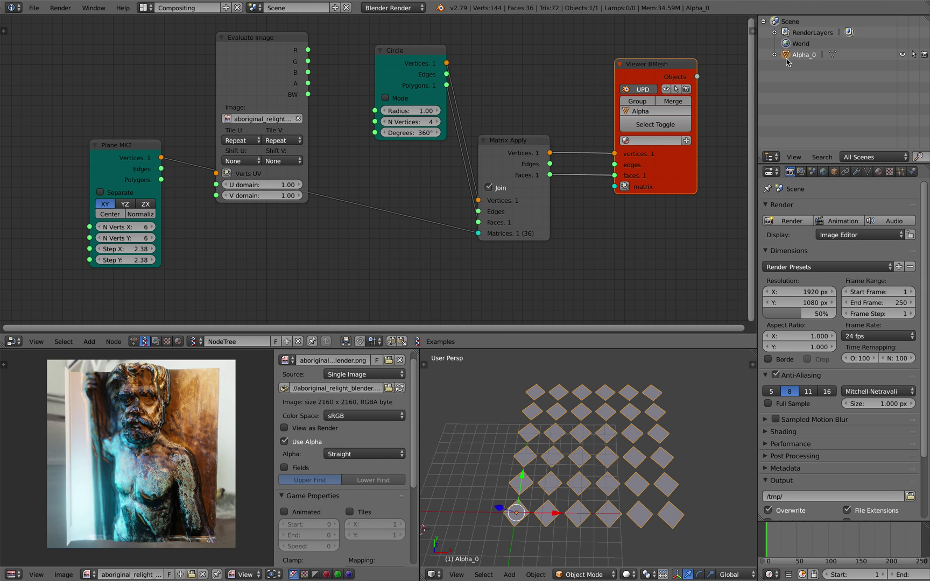
- Deselect the mesh in the 3D view and save over evaluate_image_001.blend
middle_drag(603, 474, 606, 440)
scroll(604, 434, up, 2)
key(a)
scroll(604, 434, down, 1)
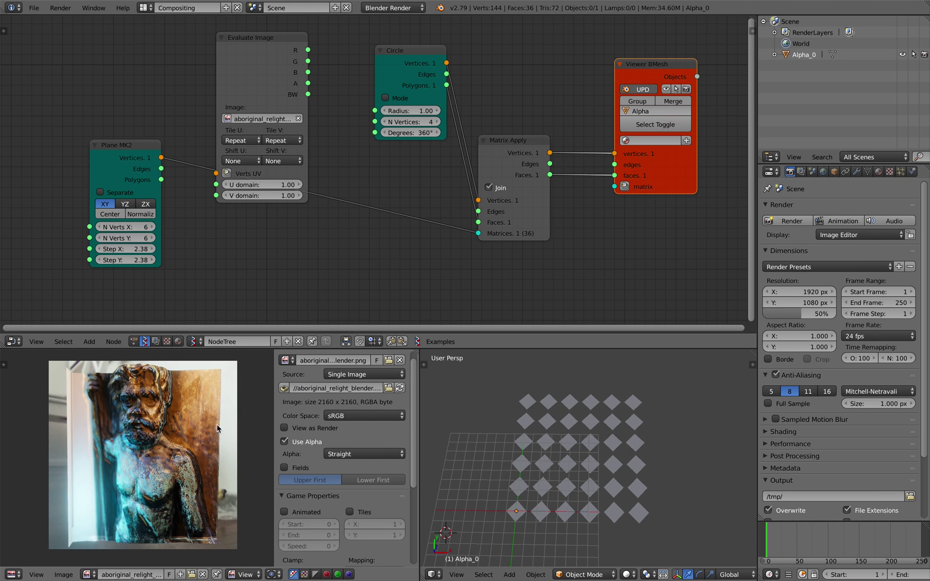
middle_drag(212, 424, 198, 424)
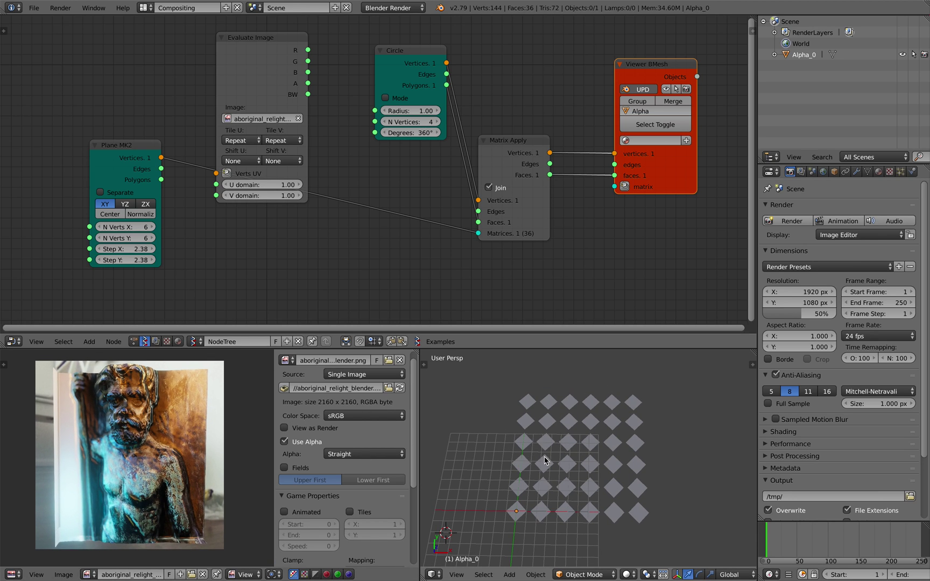
middle_drag(558, 451, 560, 454)
middle_drag(301, 232, 314, 238)
key(ctrl+s)
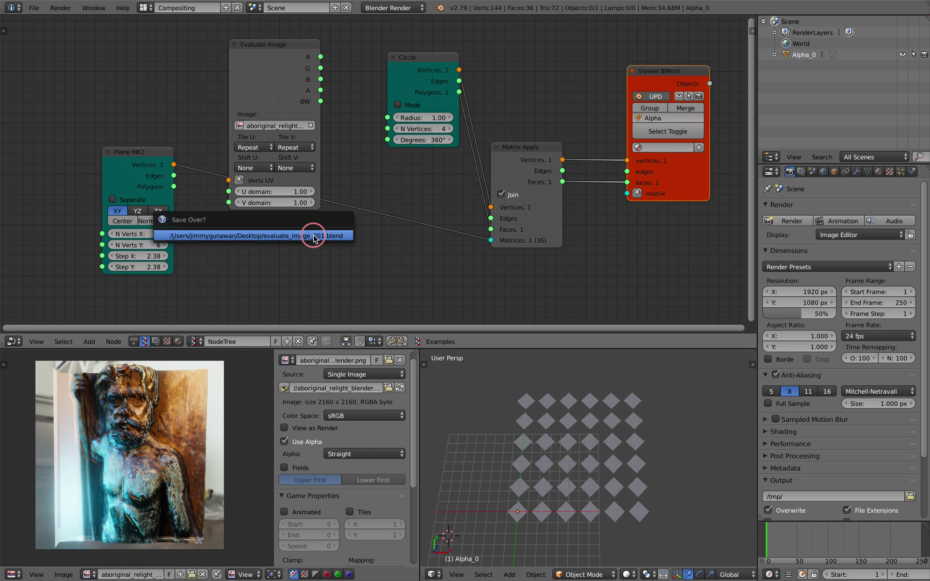
click(314, 237)
- Move the Evaluate Image node clear of the Plane MK2 link and save the file as evaluate_image_002.blend
drag(284, 83, 288, 33)
click(33, 7)
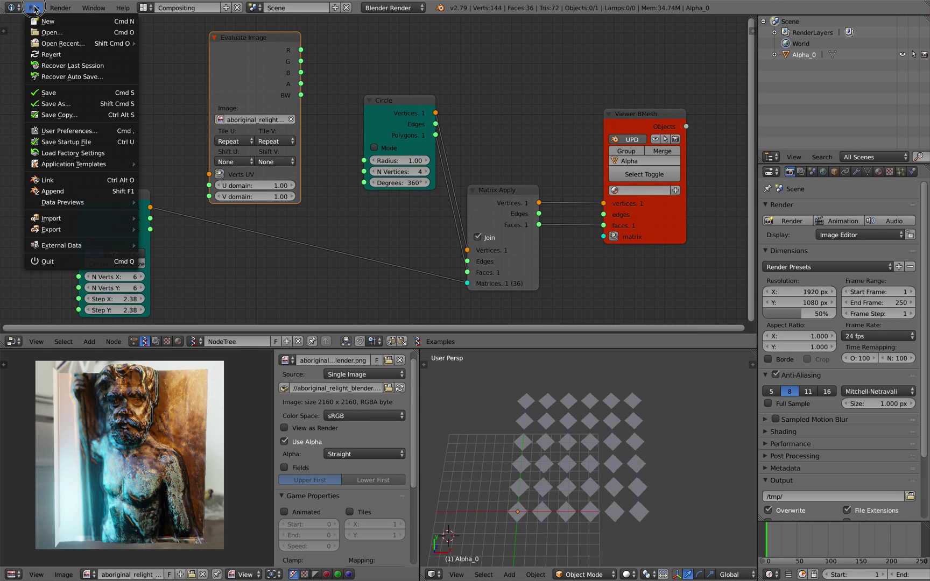
click(54, 105)
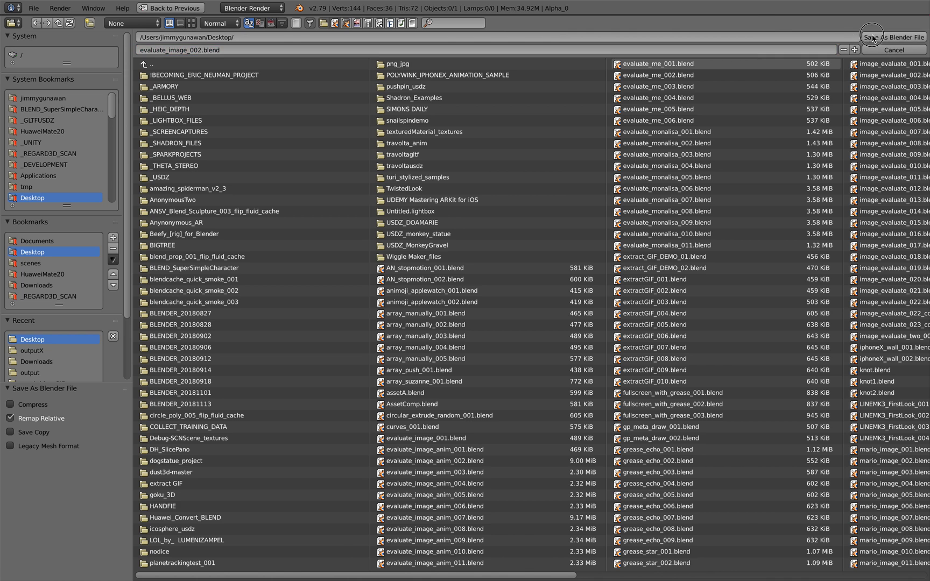
click(894, 37)
- Reposition the Viewer BMesh node beside the Matrix Apply node and save over evaluate_image_002.blend
drag(616, 188, 651, 206)
middle_drag(651, 206, 534, 177)
key(ctrl+s)
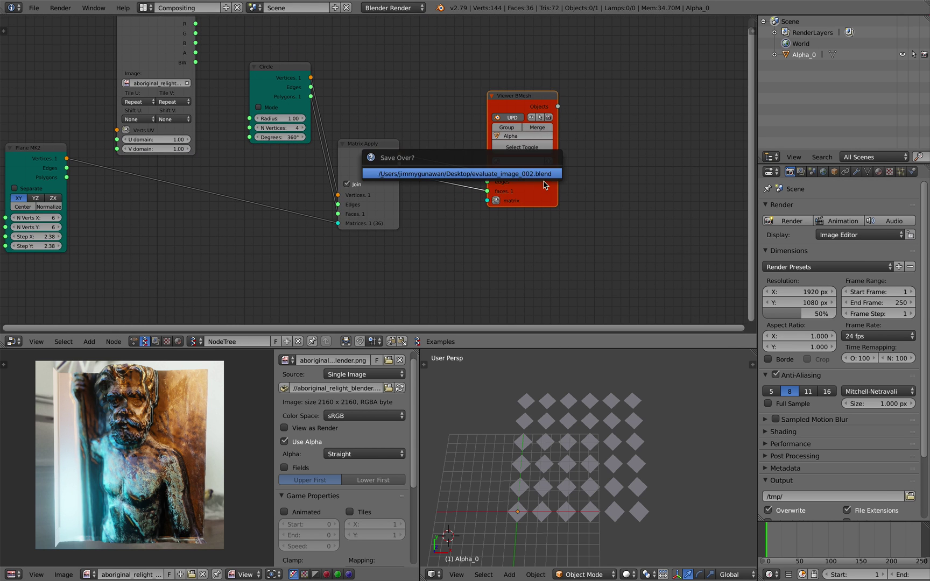
click(540, 179)
drag(515, 184, 473, 174)
scroll(475, 173, down, 1)
- Add a Vertex color mk3 node to the right of the Viewer BMesh node and save over evaluate_image_002.blend
middle_drag(475, 173, 519, 189)
key(shift+a)
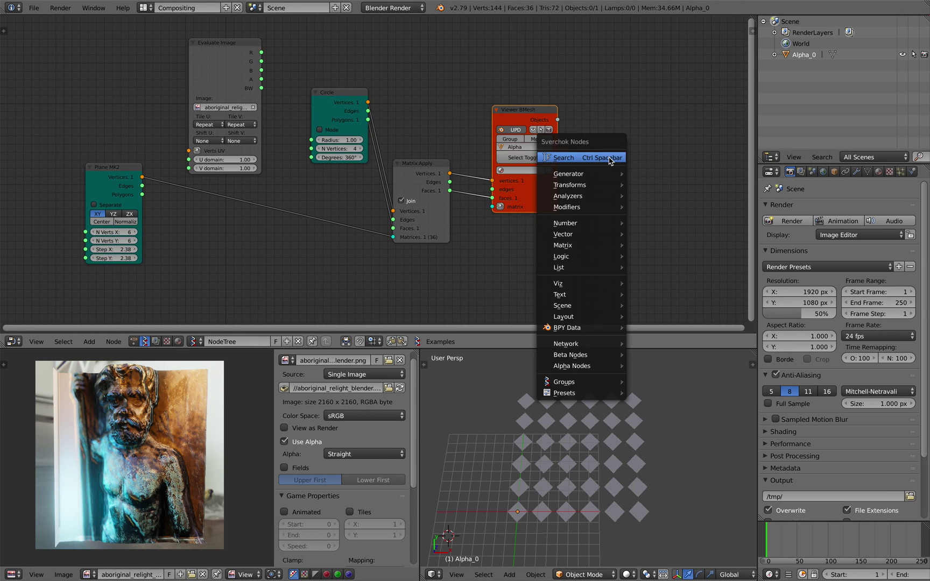
click(611, 155)
text(color i)
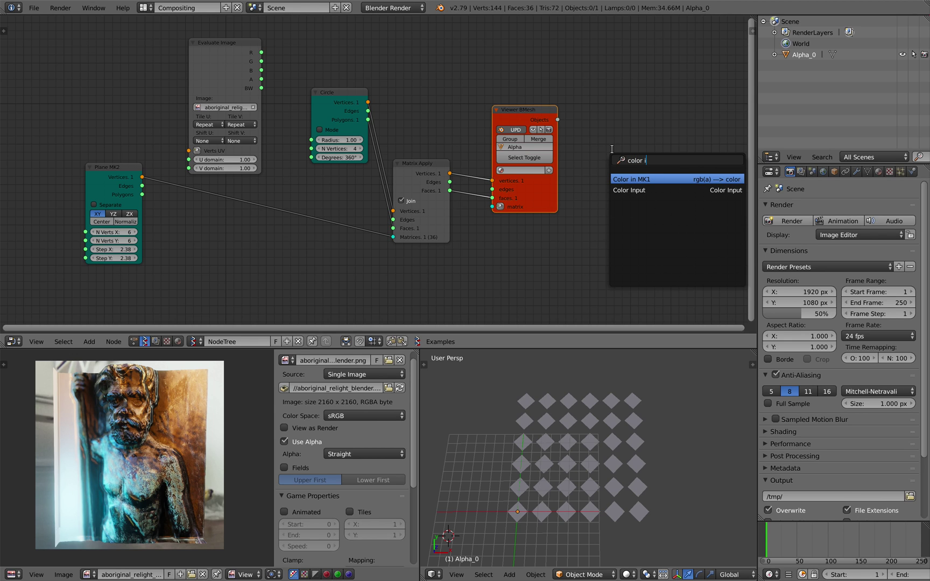
text(verte)
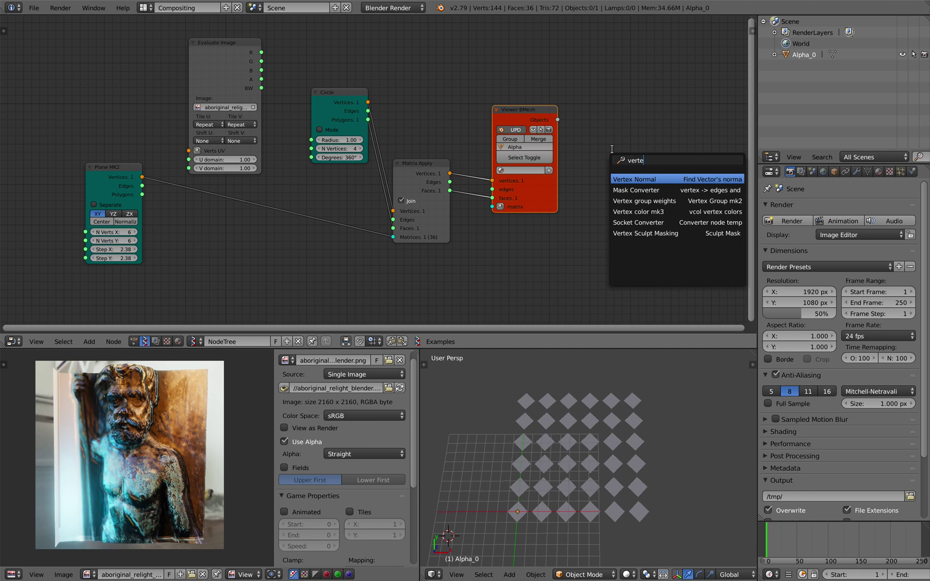
key(Down)
key(Down)
key(Down)
key(Return)
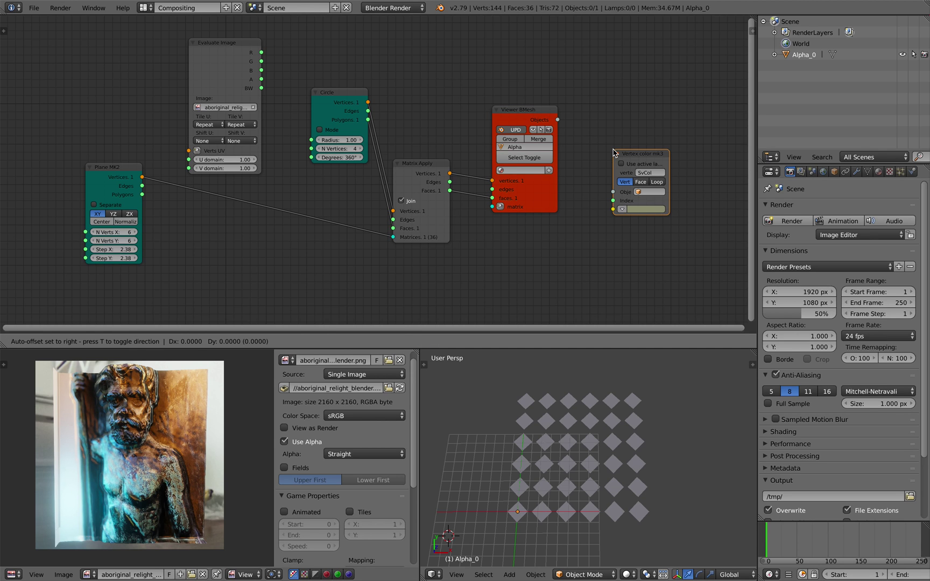
click(614, 150)
key(ctrl+s)
click(614, 150)
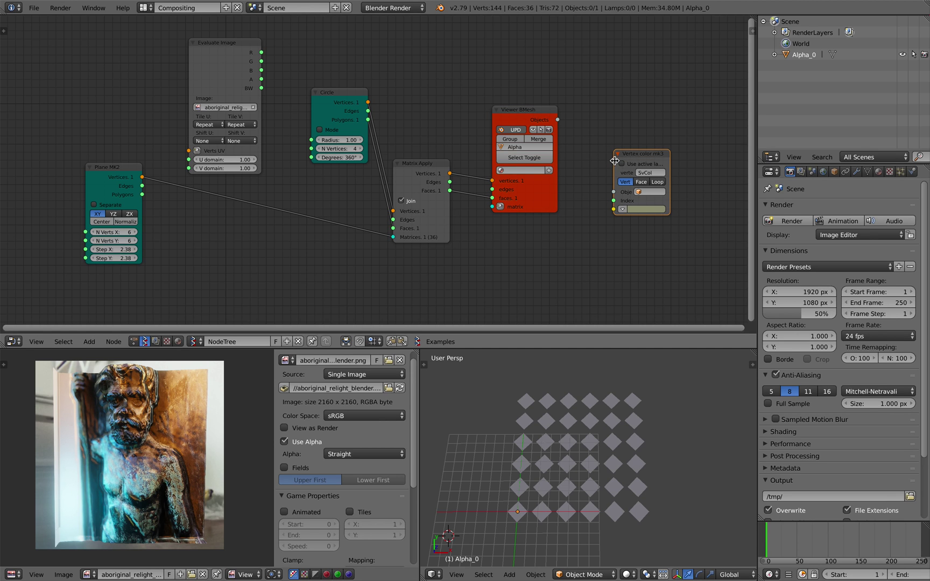
- Move the Vertex color mk3 node closer to the Viewer BMesh node and save over evaluate_image_002.blend
drag(615, 161, 587, 156)
scroll(584, 159, up, 2)
middle_drag(561, 169, 557, 138)
key(ctrl+s)
click(556, 137)
- Set Vertex color mk3 to Face mode, link Viewer BMesh's Objects output to its Object input, and save over evaluate_image_002.blend
click(640, 152)
drag(644, 120, 669, 128)
drag(552, 80, 612, 170)
key(ctrl+s)
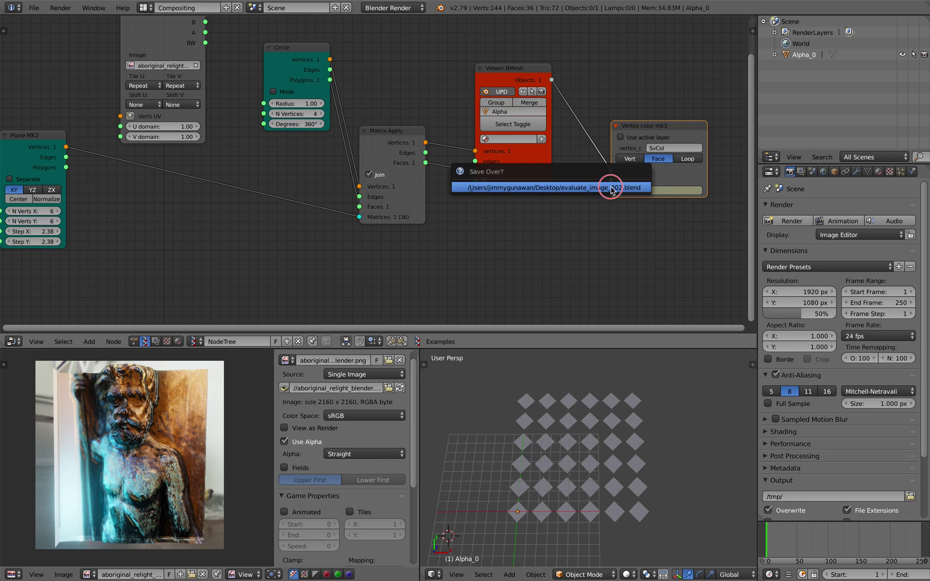
click(612, 190)
- Select the Alpha_0 mesh in the 3D view and create a new material for it
right_click(617, 421)
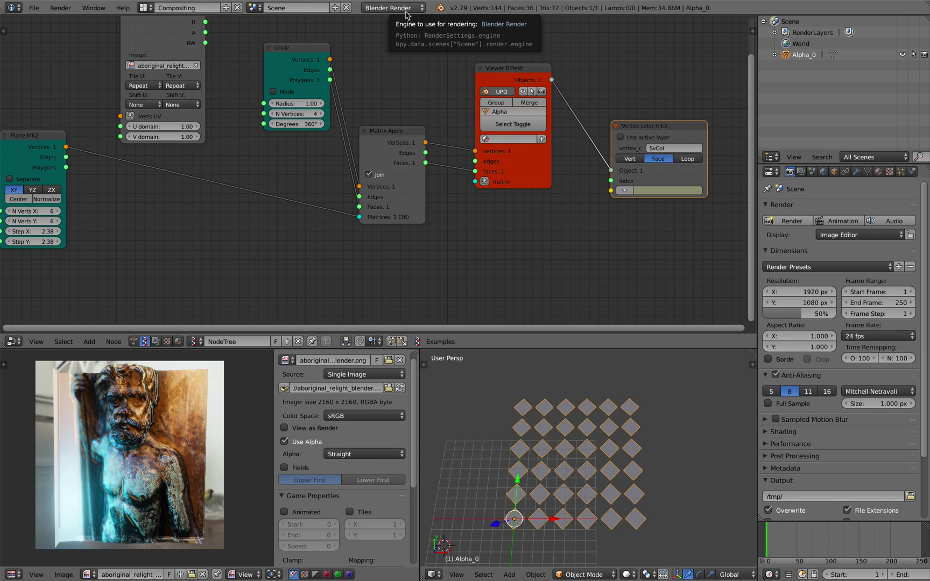
middle_drag(538, 54, 550, 59)
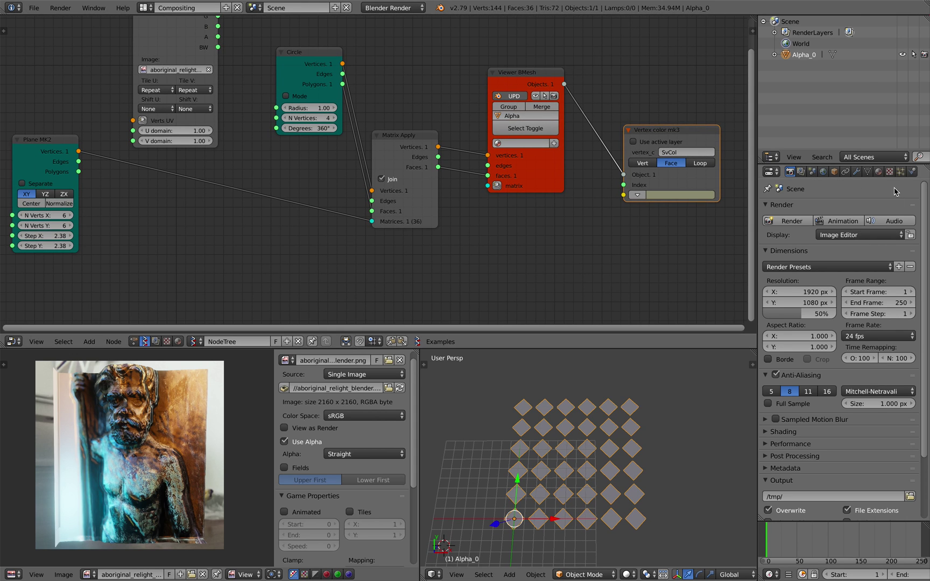
click(867, 171)
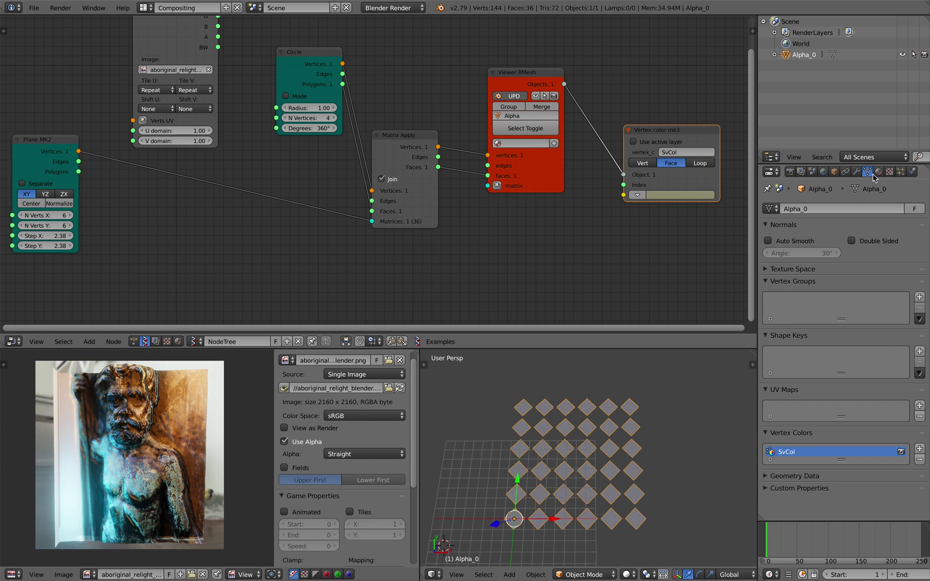
click(875, 172)
click(823, 244)
- Enable Vertex Color Paint and Vertex Color Light in the mesh material's options
scroll(872, 444, down, 15)
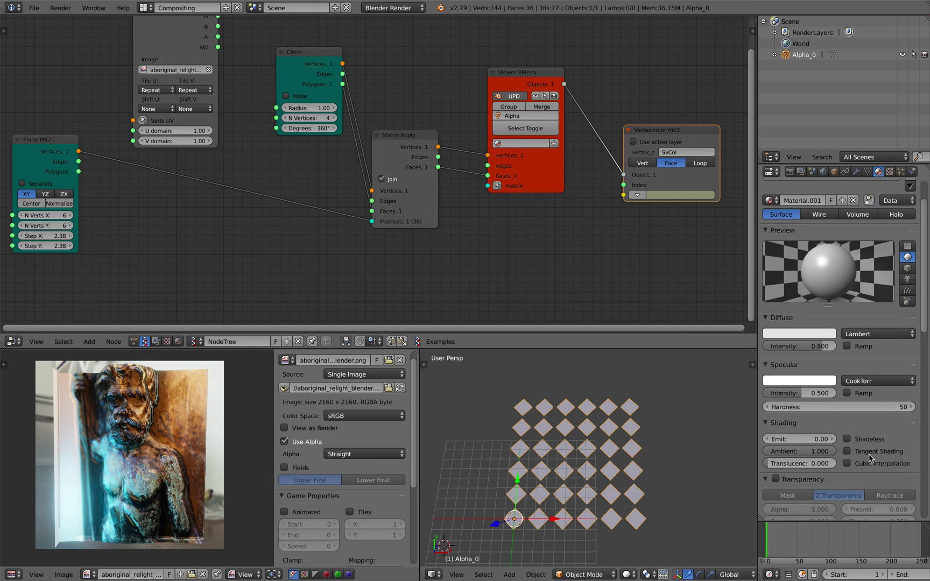
click(848, 398)
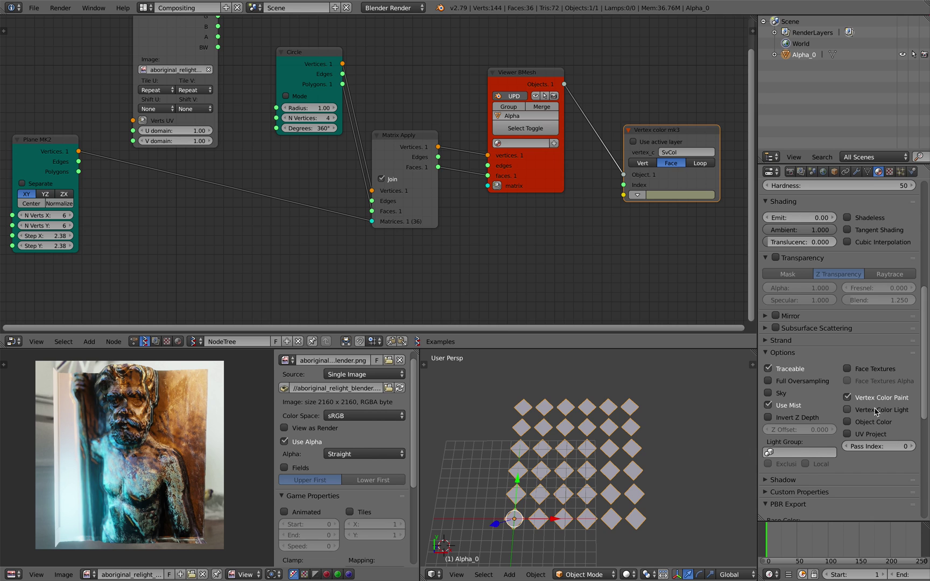
click(876, 412)
scroll(587, 527, down, 1)
- Switch the 3D view to Material shading
middle_drag(587, 526, 586, 537)
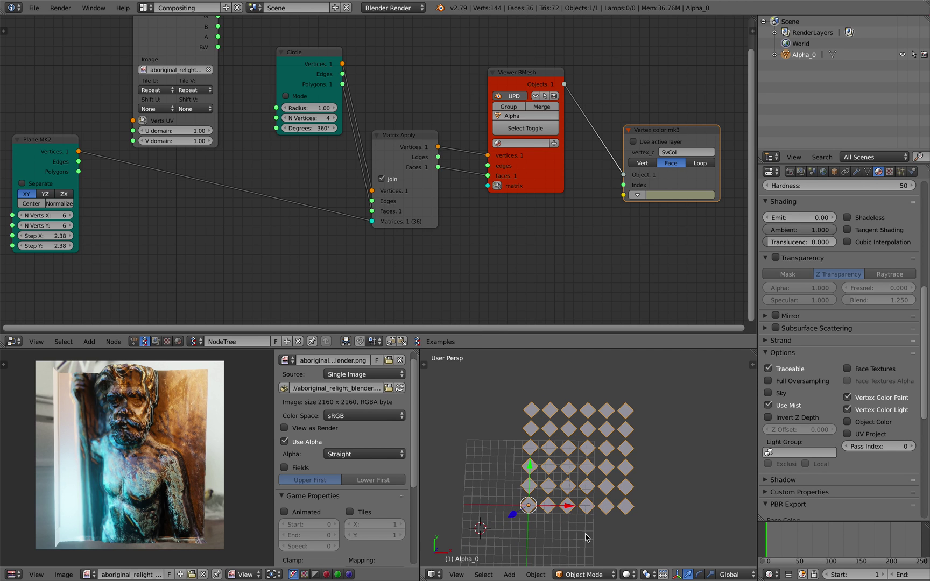
click(627, 574)
click(639, 530)
scroll(624, 520, up, 2)
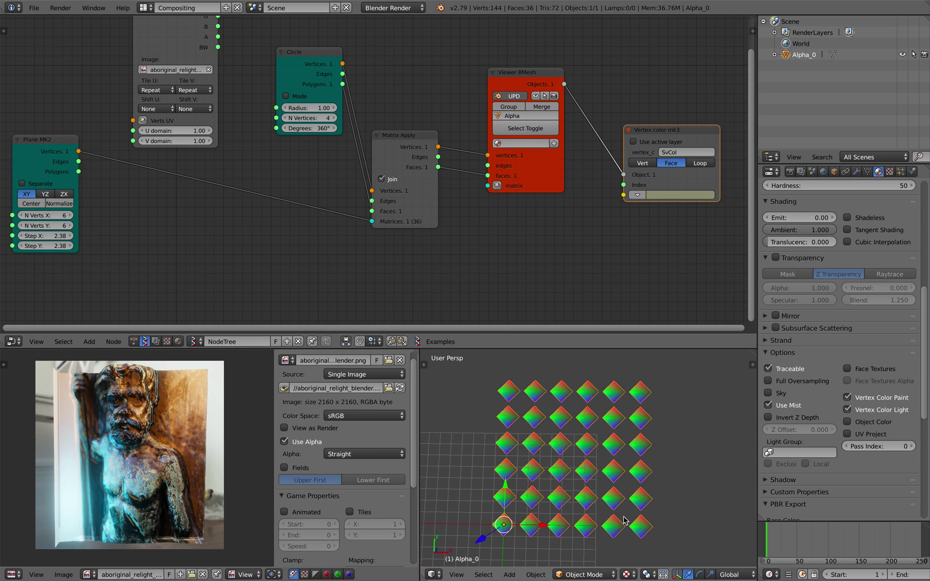
- Deselect the Alpha_0 mesh and save over evaluate_image_002.blend
key(a)
shift+middle_drag(615, 500, 623, 503)
key(ctrl+s)
click(625, 494)
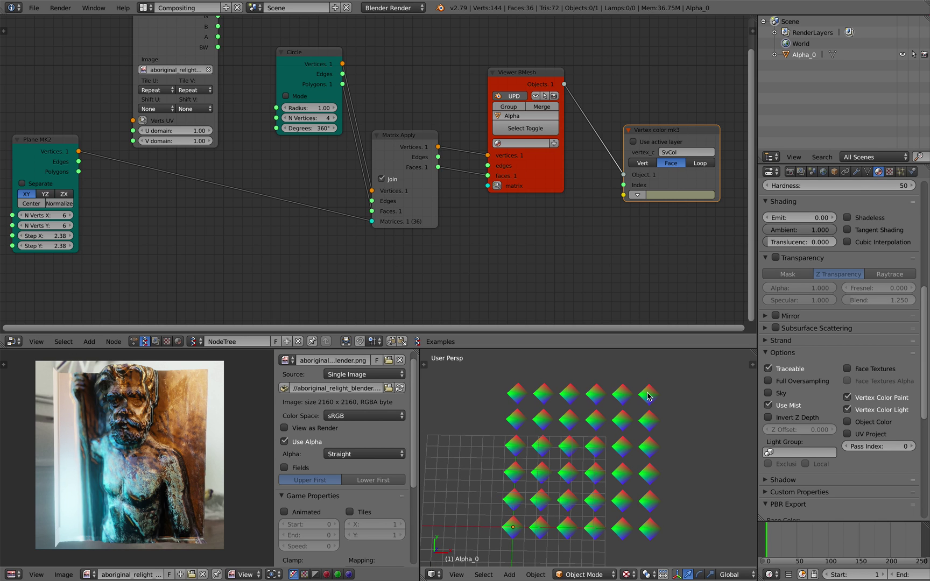
- Save over evaluate_image_002.blend and move the Vertex color mk3 node slightly upward
middle_drag(666, 269, 621, 263)
key(ctrl+s)
click(621, 263)
drag(620, 133, 605, 117)
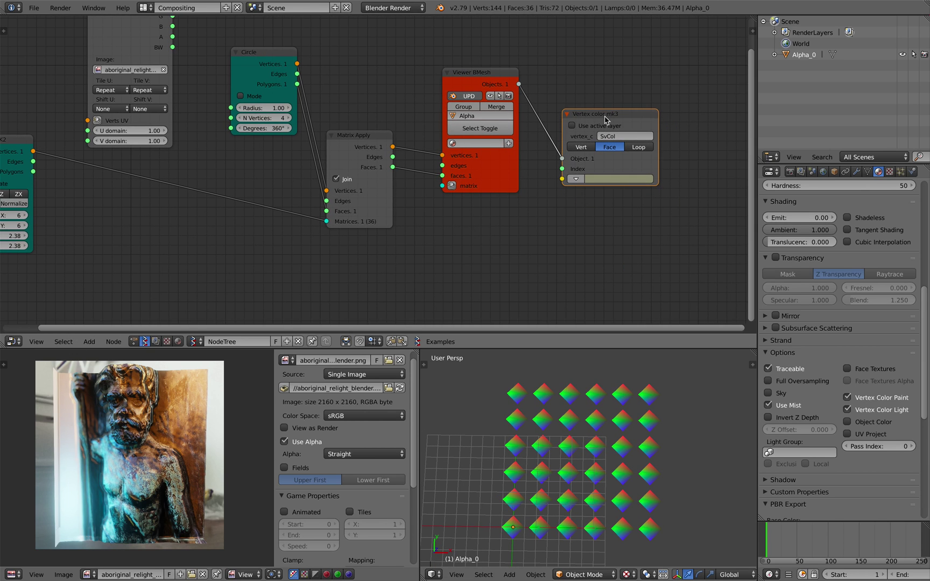
- Show the node editor's properties sidebar slightly widened and save over evaluate_image_002.blend
click(753, 32)
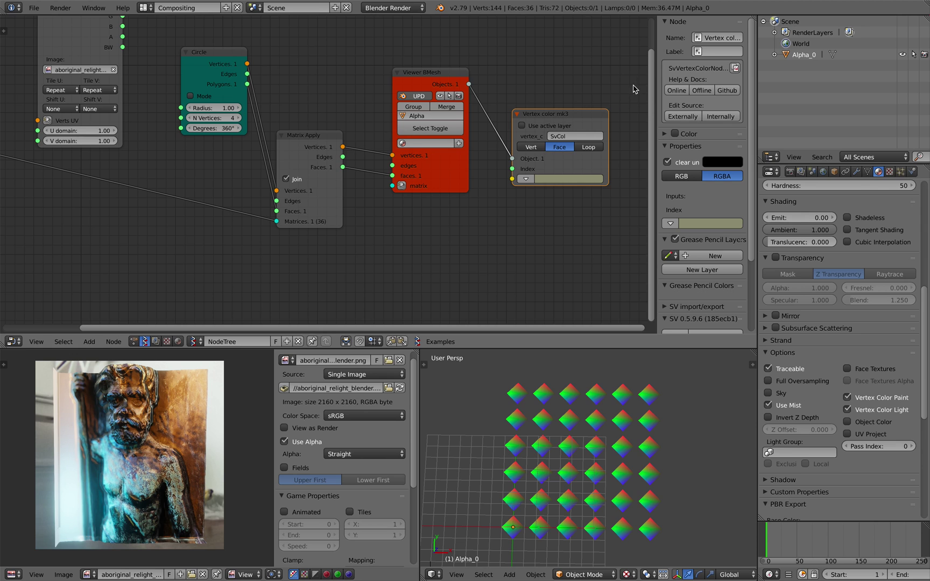
drag(657, 89, 643, 91)
middle_drag(592, 90, 560, 82)
key(ctrl+s)
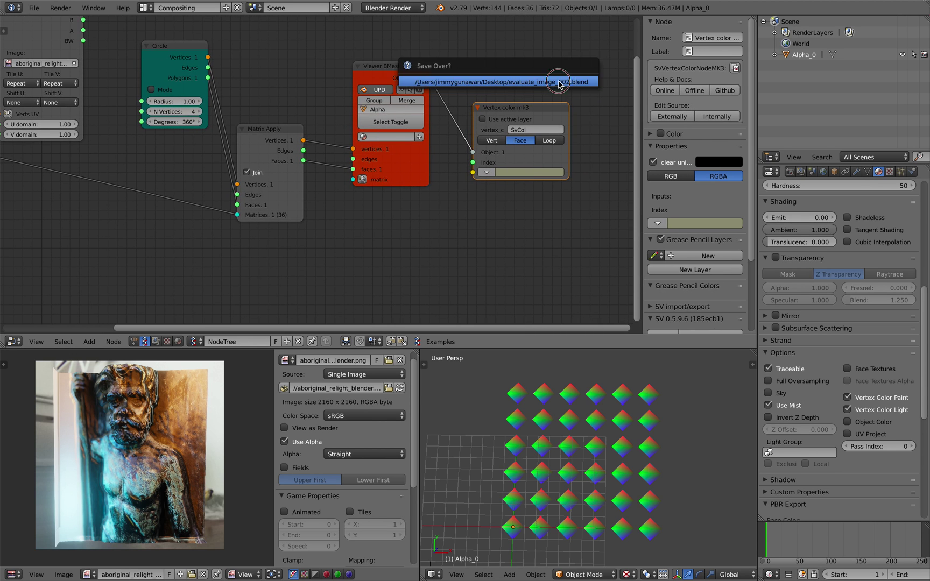
click(560, 83)
- Increase the gap between the Viewer BMesh and Vertex color mk3 nodes a little
scroll(632, 141, down, 2)
scroll(570, 124, up, 2)
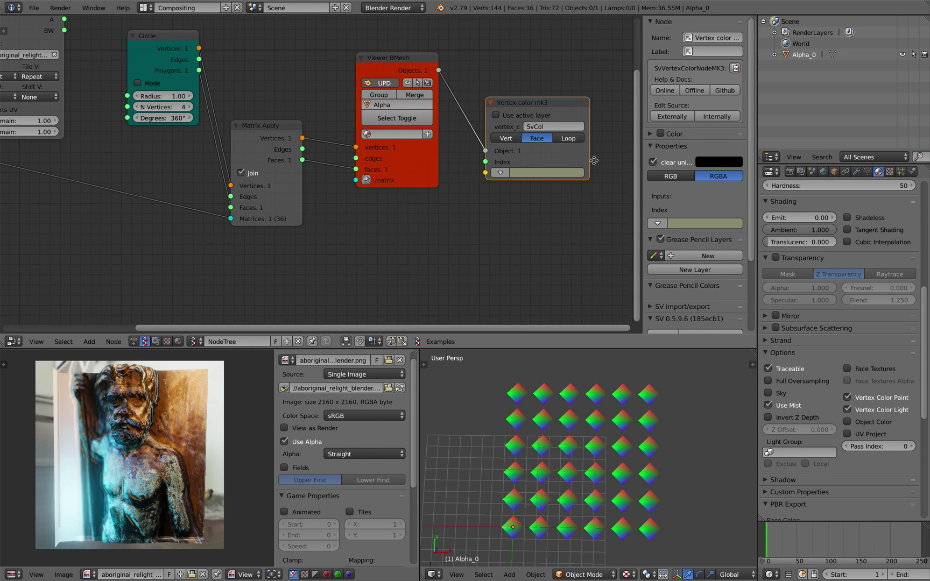
drag(539, 127, 547, 124)
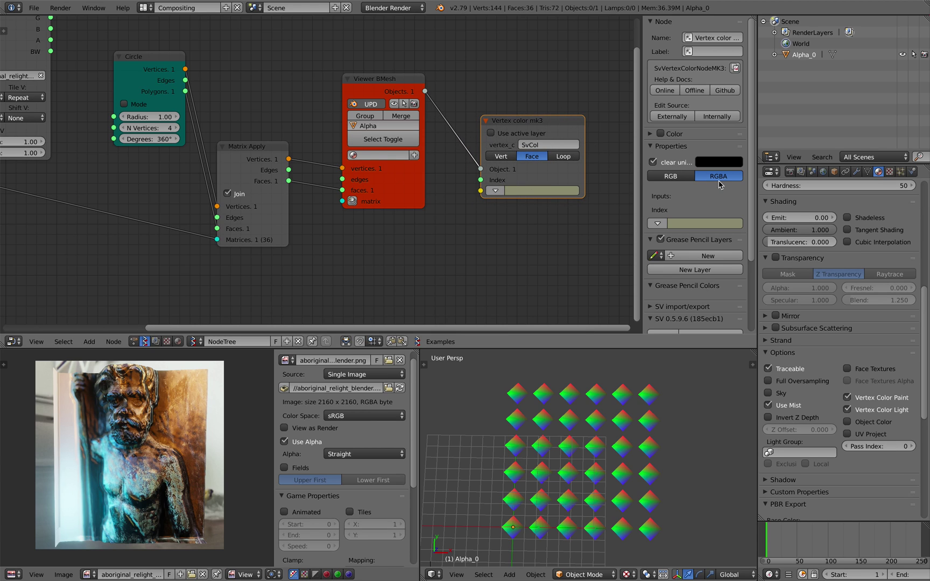
- Display the Blender splash screen and close it again
click(122, 7)
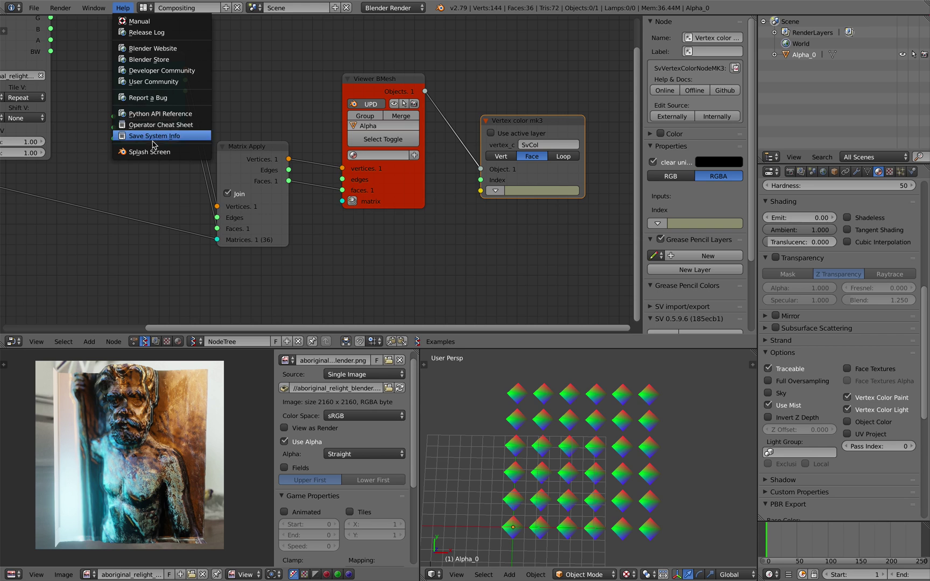
click(156, 152)
click(534, 74)
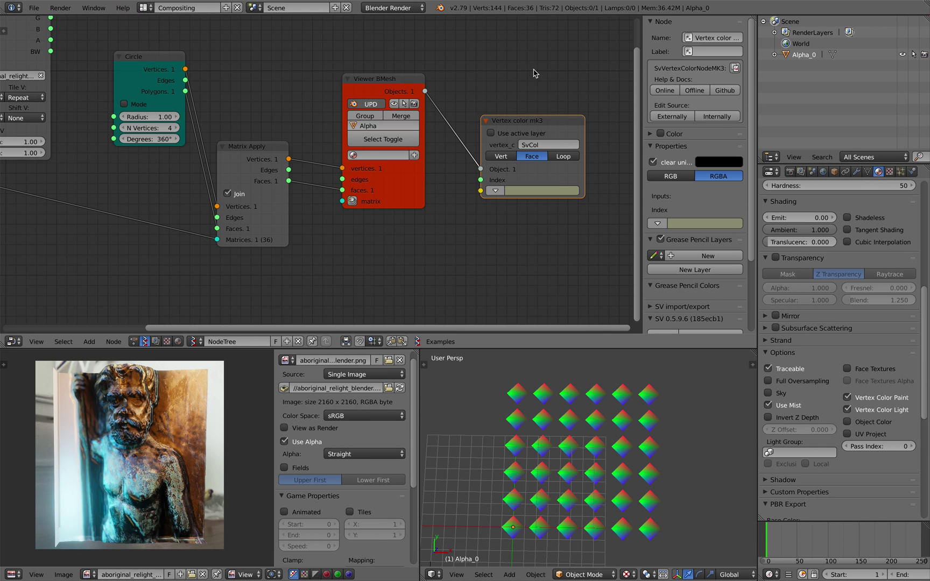
- Nudge the Vertex color mk3 node upward and switch its colour mode to RGB
middle_drag(541, 90, 551, 84)
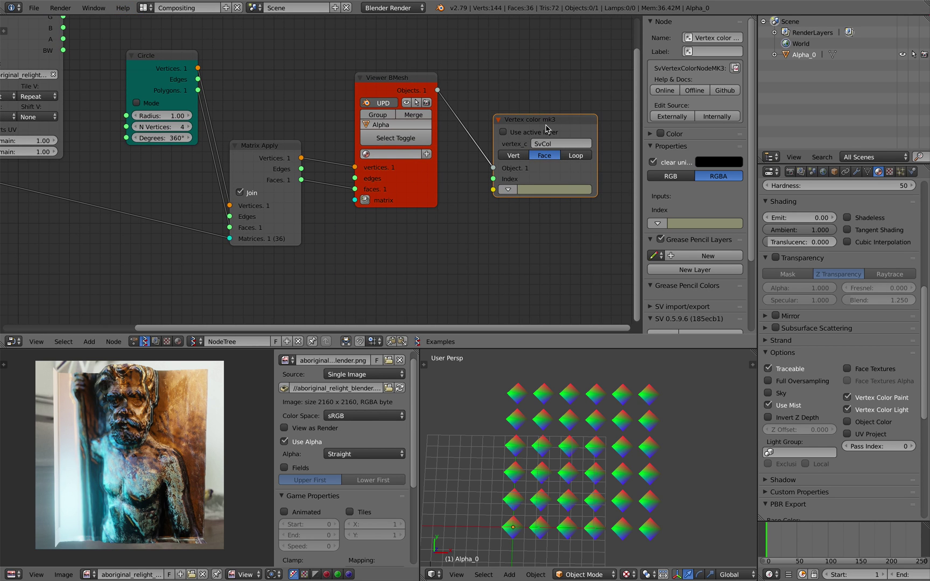
drag(545, 126, 544, 120)
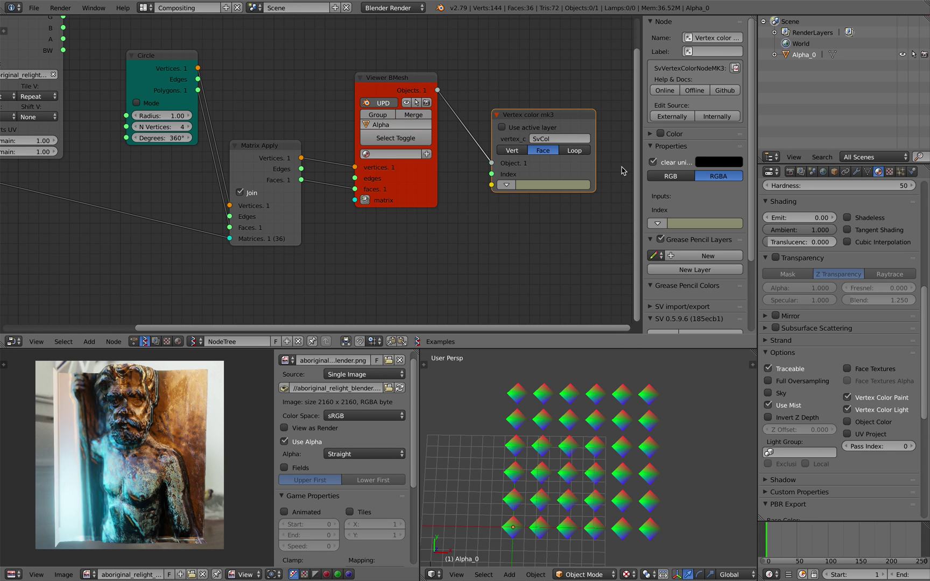
click(682, 179)
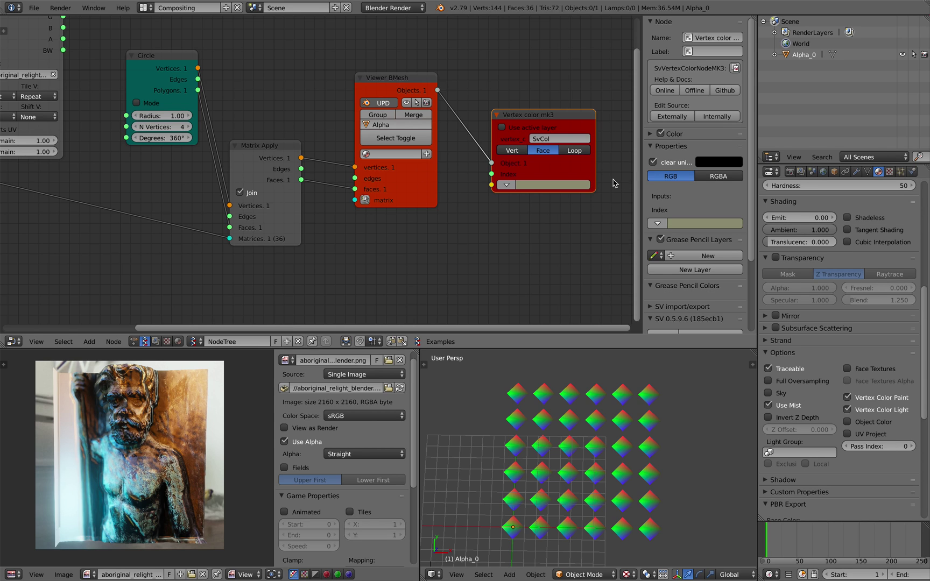
- Set the Vertex color mk3 node's colour to R 1.00, G 1.00, B 0.32 and shift the node slightly
click(506, 186)
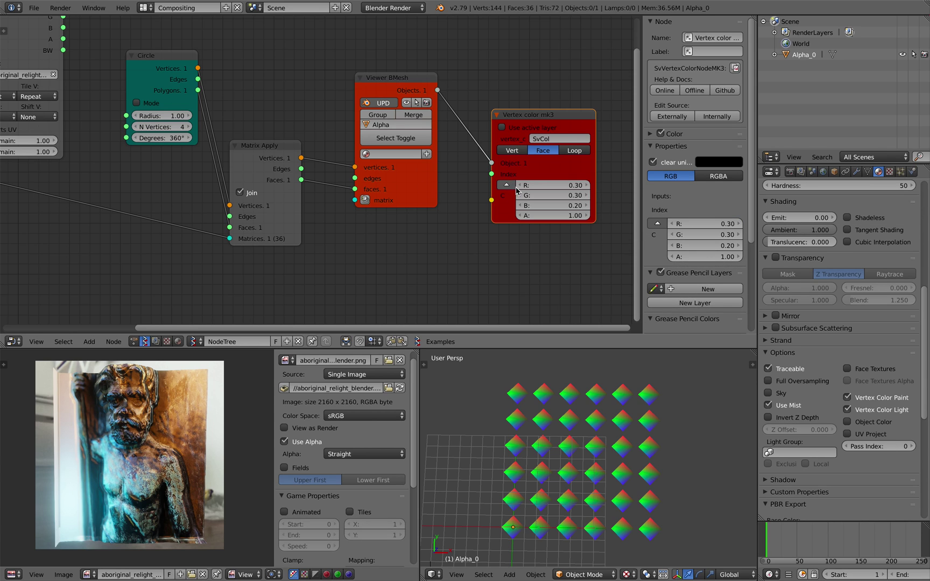
drag(554, 196, 591, 195)
drag(555, 206, 569, 206)
drag(575, 117, 586, 125)
middle_drag(508, 259, 512, 239)
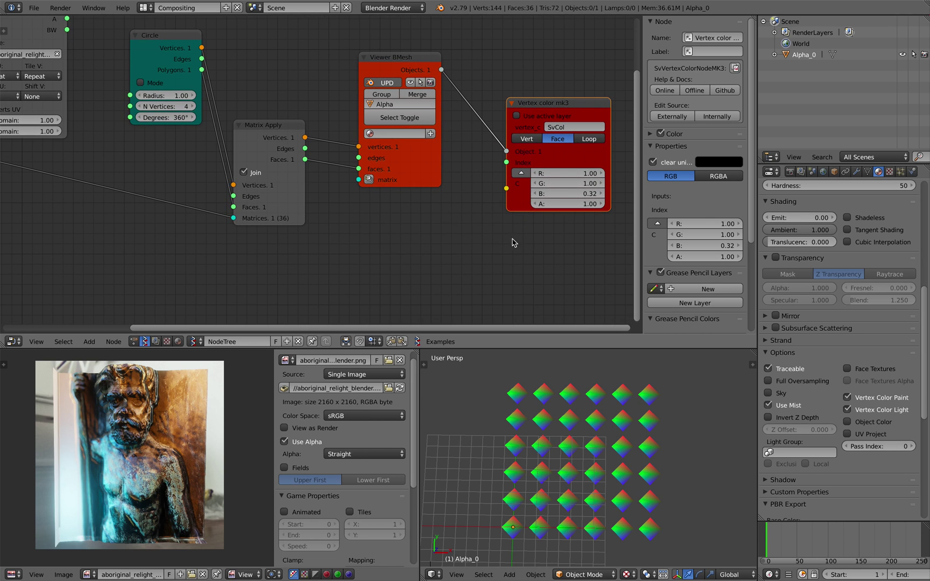
- Add a Color in MK1 node below the Viewer BMesh node
key(shift+a)
click(435, 229)
text(color i)
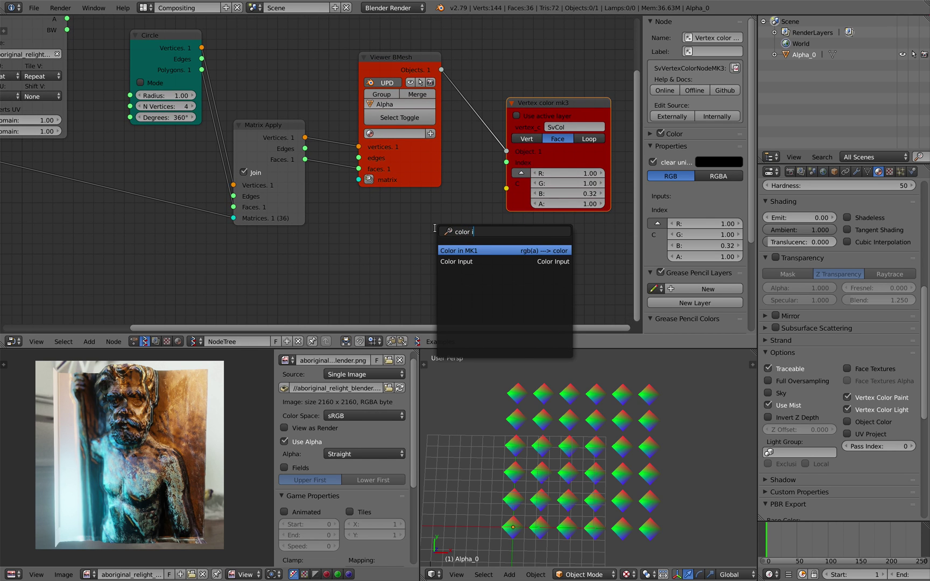
key(Return)
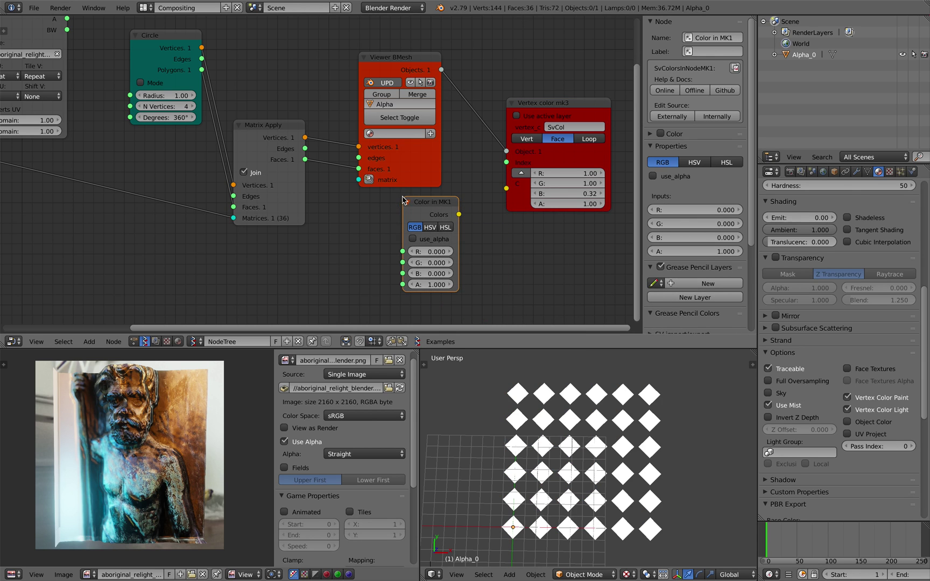
click(433, 241)
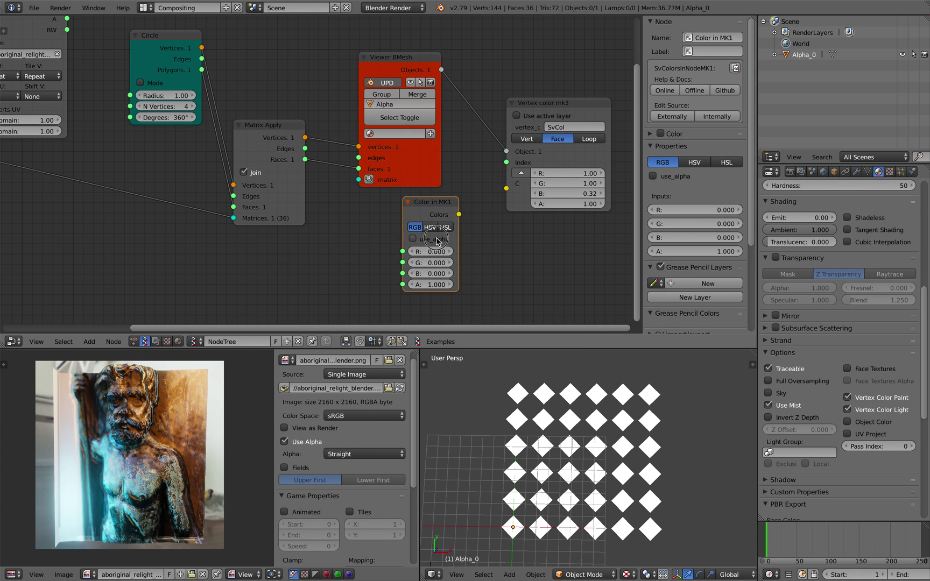
- Link Color in MK1's Colors output to the Vertex color mk3 colour input and save over evaluate_image_002.blend
drag(459, 214, 507, 188)
key(ctrl+s)
click(477, 214)
- Set the Color in MK1 node's values to R 1.000, G 0.540 and B 1.000
drag(440, 251, 492, 263)
drag(437, 274, 444, 252)
scroll(379, 203, down, 1)
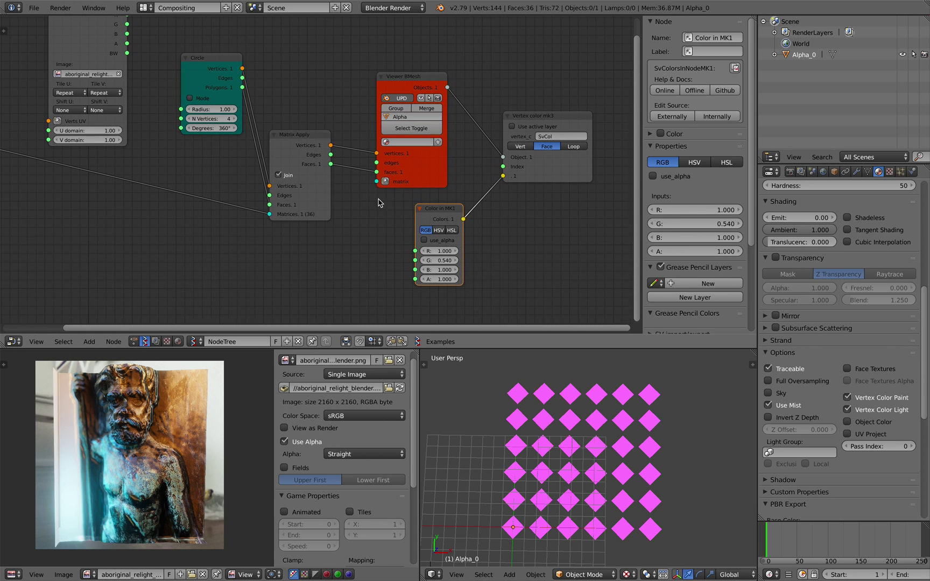
- Save the file on the Desktop as evaluate_image_003.blend and save over it once more
scroll(376, 202, down, 2)
click(34, 7)
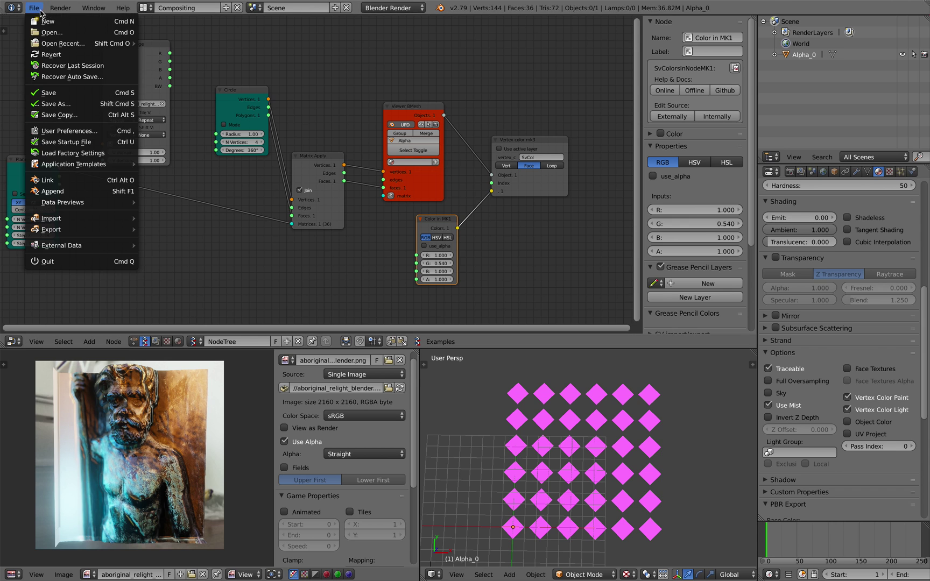
click(67, 103)
click(855, 50)
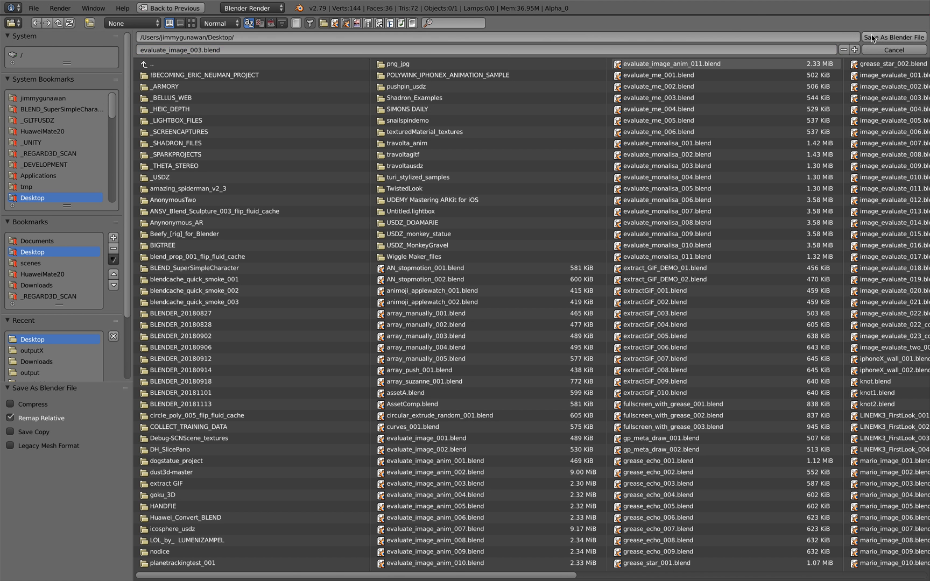
click(872, 37)
scroll(473, 134, down, 1)
middle_drag(474, 134, 499, 130)
key(ctrl+s)
click(511, 130)
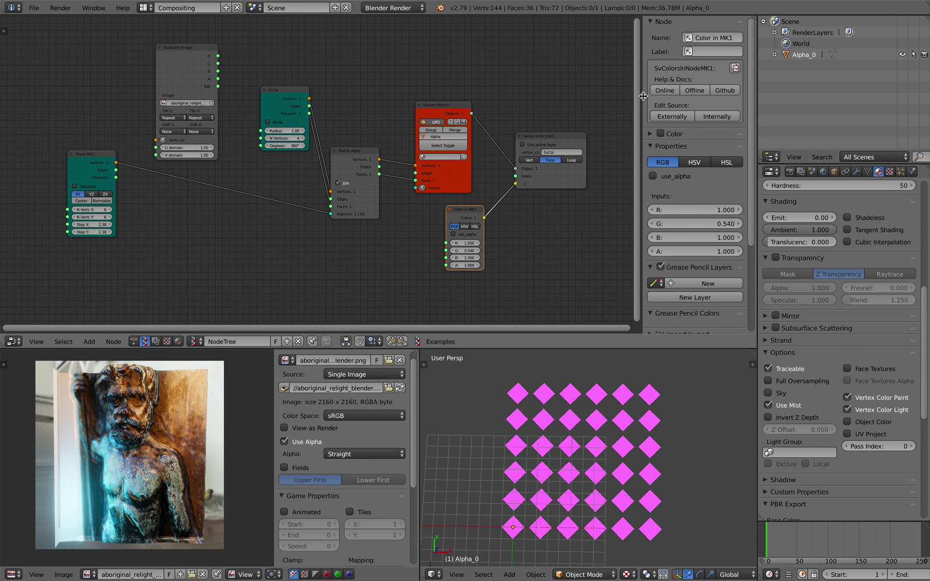
- Rearrange the Evaluate Image and Plane MK2 nodes with more space between them and save over evaluate_image_003.blend
drag(643, 96, 659, 97)
drag(189, 58, 200, 61)
drag(103, 160, 162, 200)
drag(198, 92, 184, 102)
key(ctrl+s)
click(183, 103)
drag(158, 200, 116, 190)
middle_drag(120, 171, 144, 187)
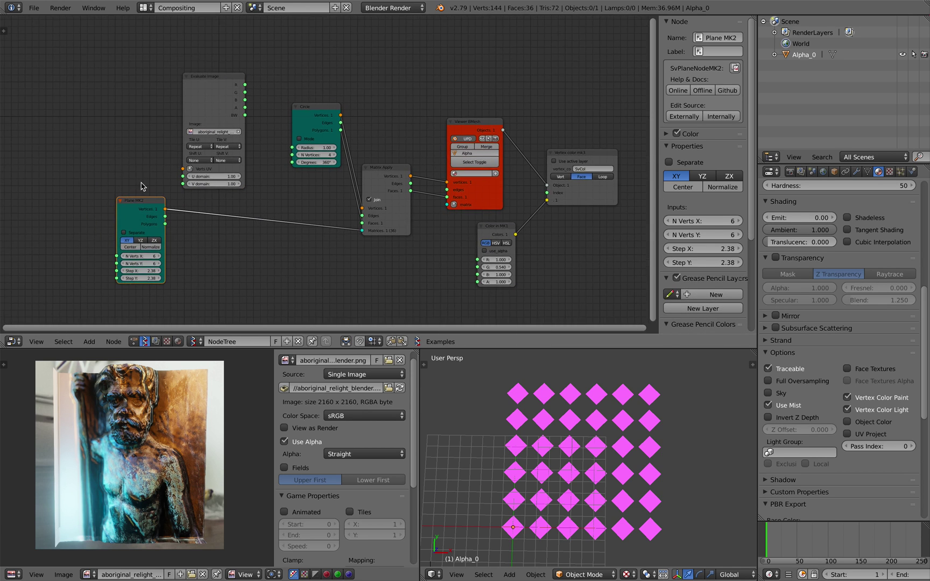
- Move the Evaluate Image node slightly and give it a custom white node colour
scroll(144, 184, up, 4)
drag(159, 52, 184, 60)
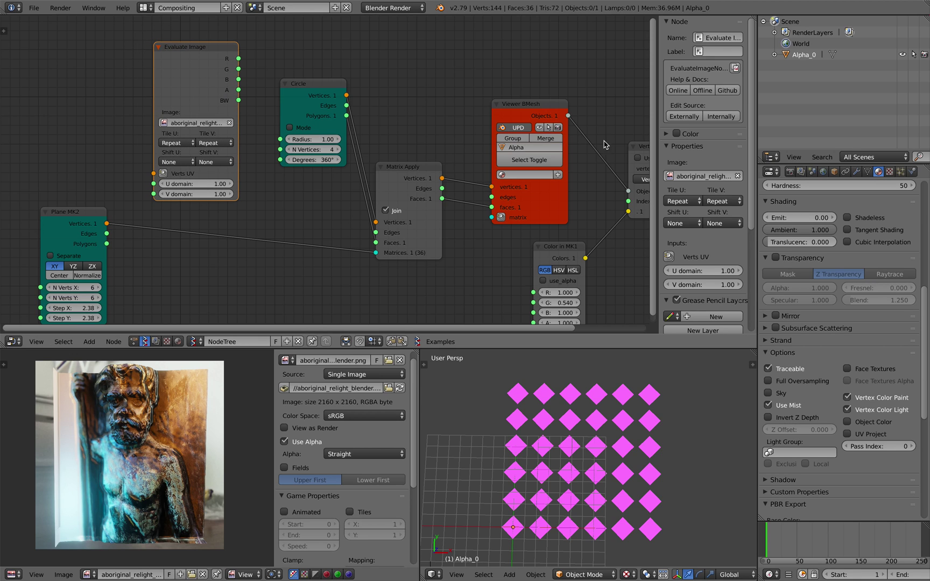
click(676, 138)
click(694, 161)
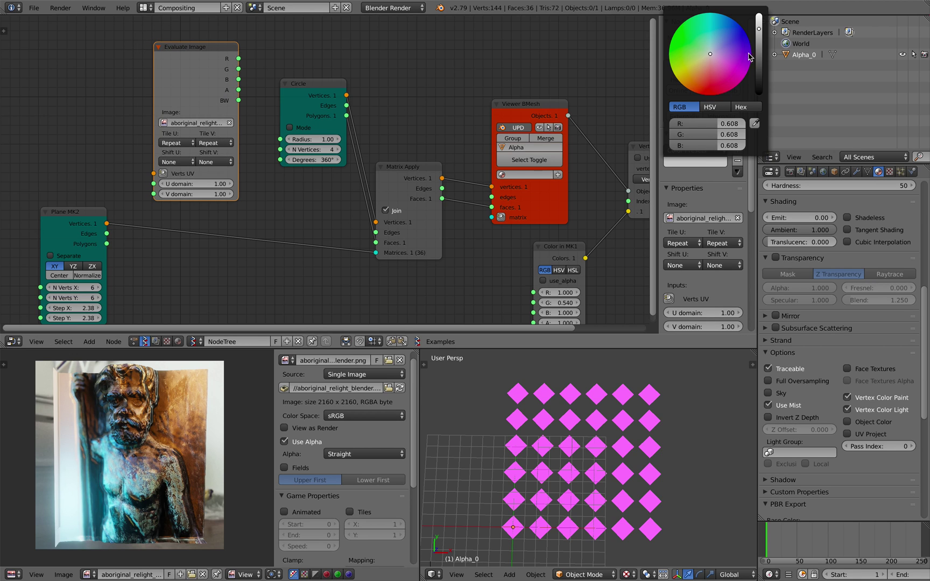
drag(760, 46, 759, 13)
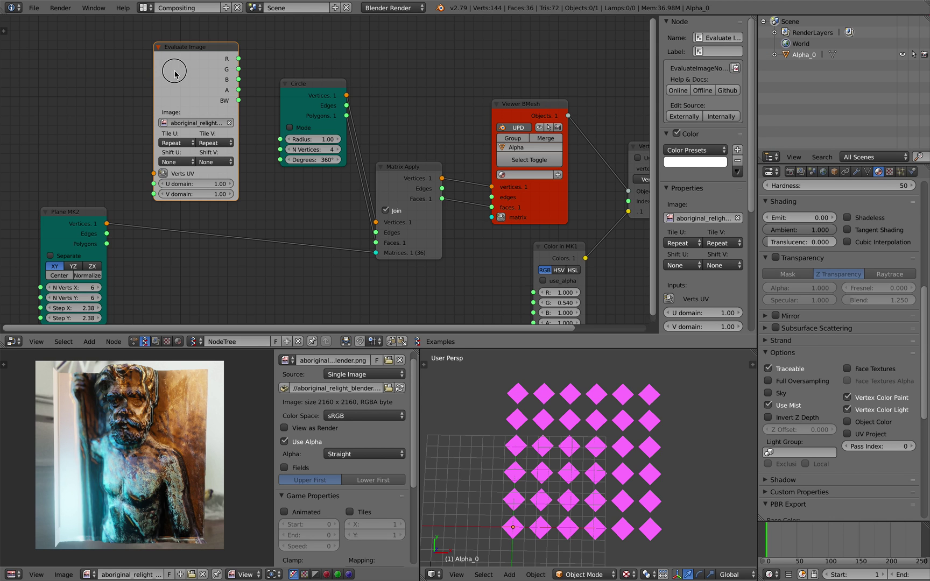
- Reposition the Evaluate Image and Plane MK2 nodes and link Plane MK2's Vertices output to Evaluate Image's Verts UV input
drag(174, 72, 176, 84)
drag(84, 214, 61, 205)
middle_drag(98, 191, 132, 184)
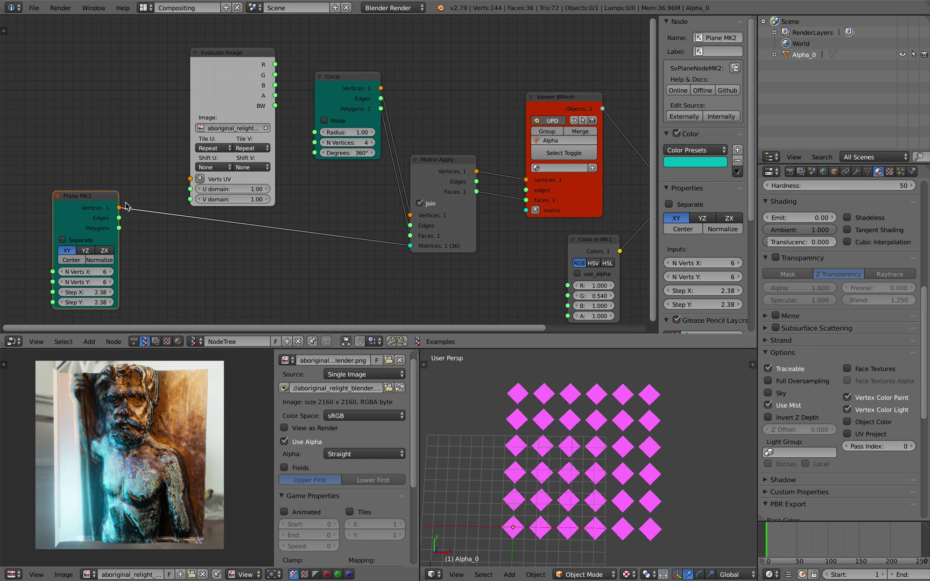
drag(119, 208, 189, 179)
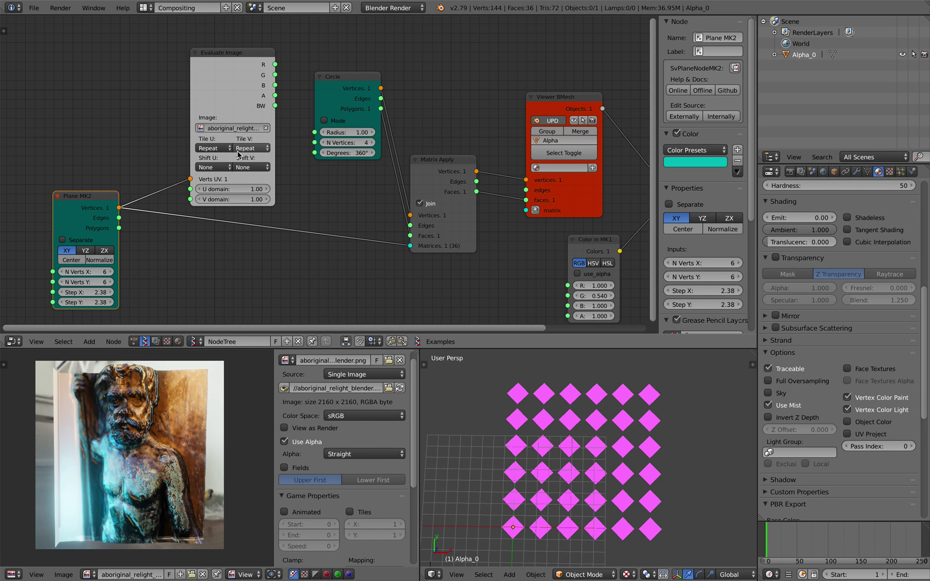
click(257, 147)
drag(116, 199, 45, 197)
- Link Evaluate Image's R, G and B outputs to the matching inputs of the Color in MK1 node
drag(251, 91, 541, 292)
scroll(205, 103, down, 2)
scroll(254, 114, up, 1)
drag(579, 249, 570, 237)
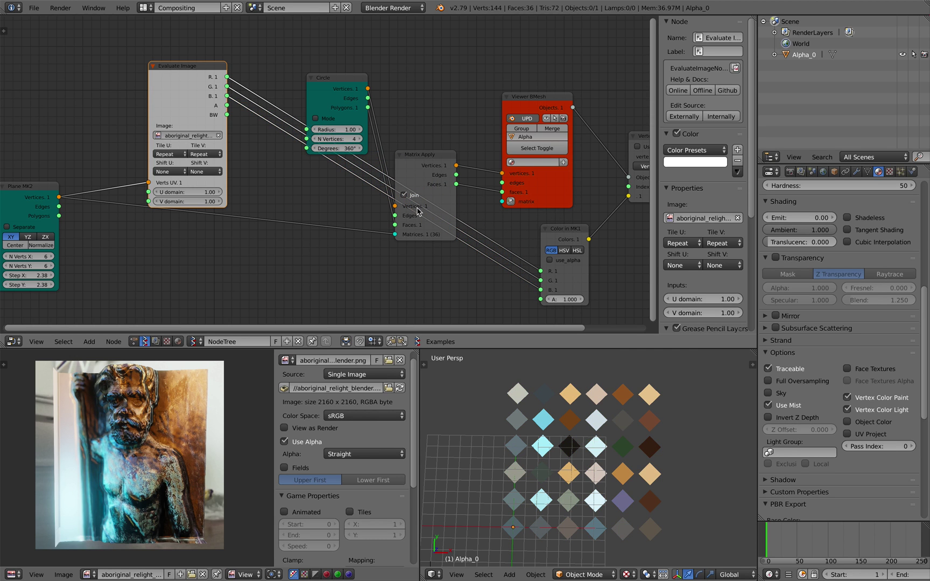
- Save over evaluate_image_003.blend and reframe the coloured diamond grid in the 3D view
middle_drag(234, 112, 249, 111)
key(ctrl+s)
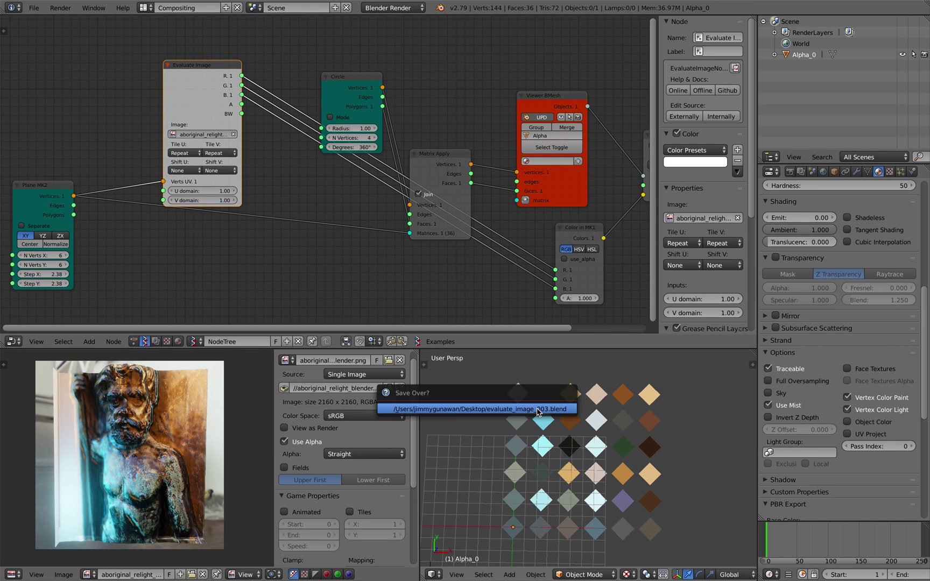
click(544, 409)
scroll(556, 442, down, 2)
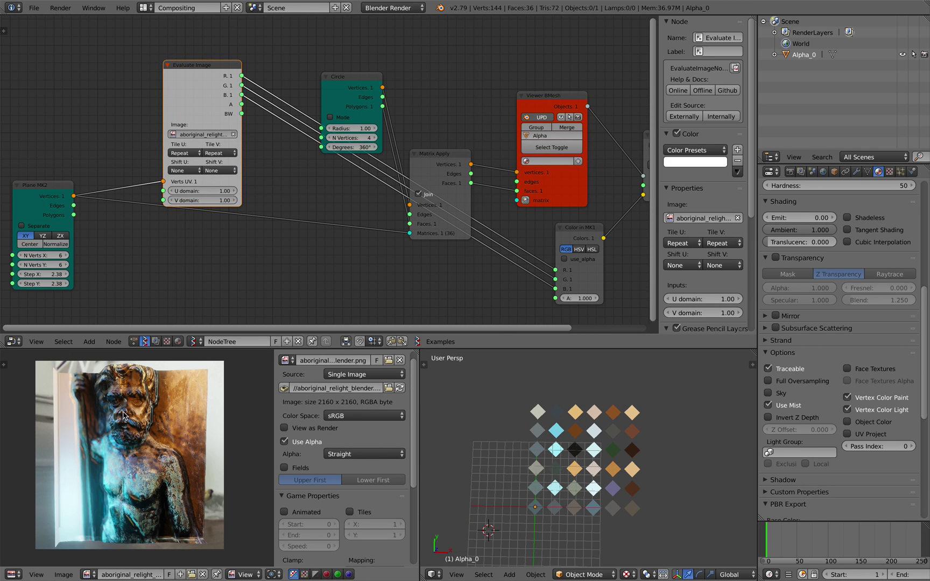
shift+middle_drag(581, 447, 557, 456)
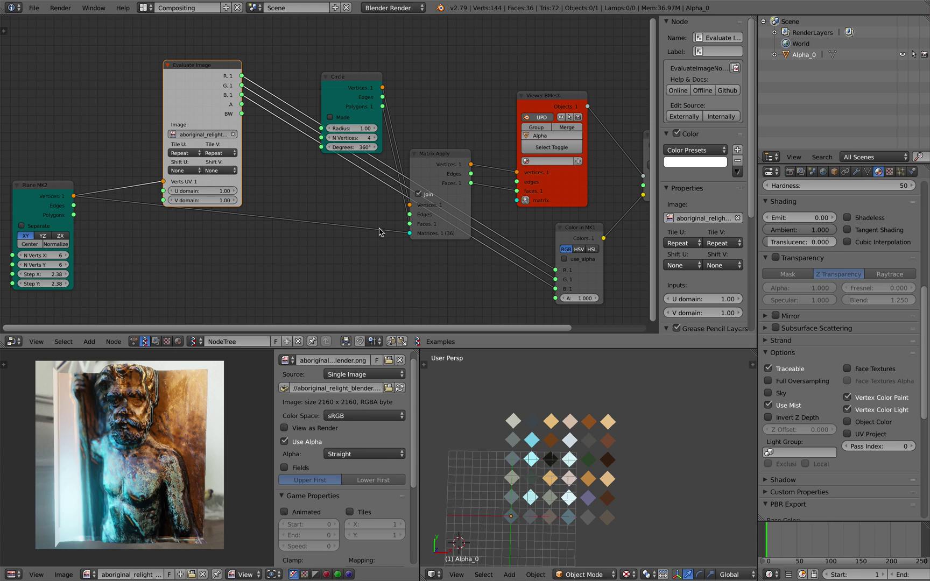
- Move the Circle node up, space the Evaluate Image and Plane MK2 nodes apart, and save the file again
middle_drag(348, 196, 370, 176)
drag(377, 51, 378, 15)
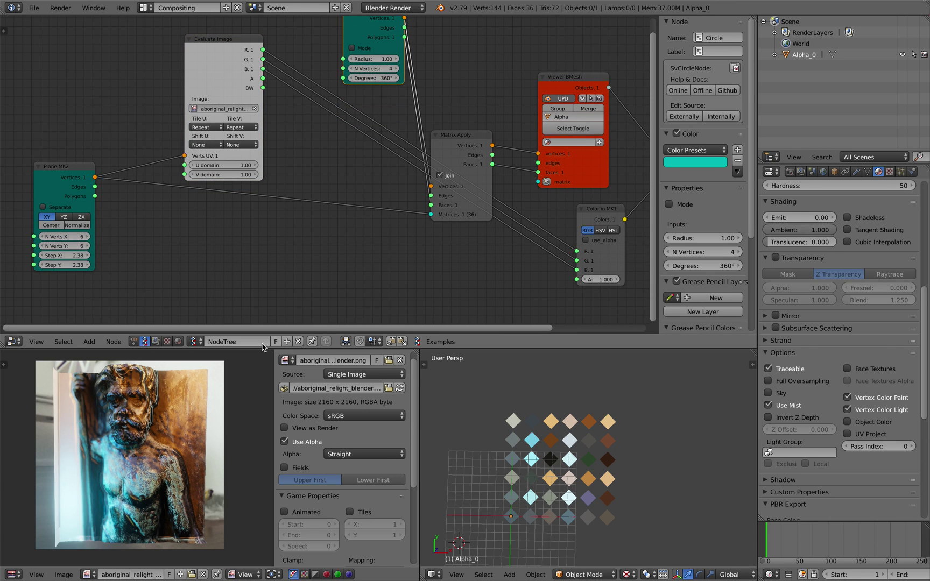
drag(223, 72, 233, 73)
drag(72, 190, 83, 218)
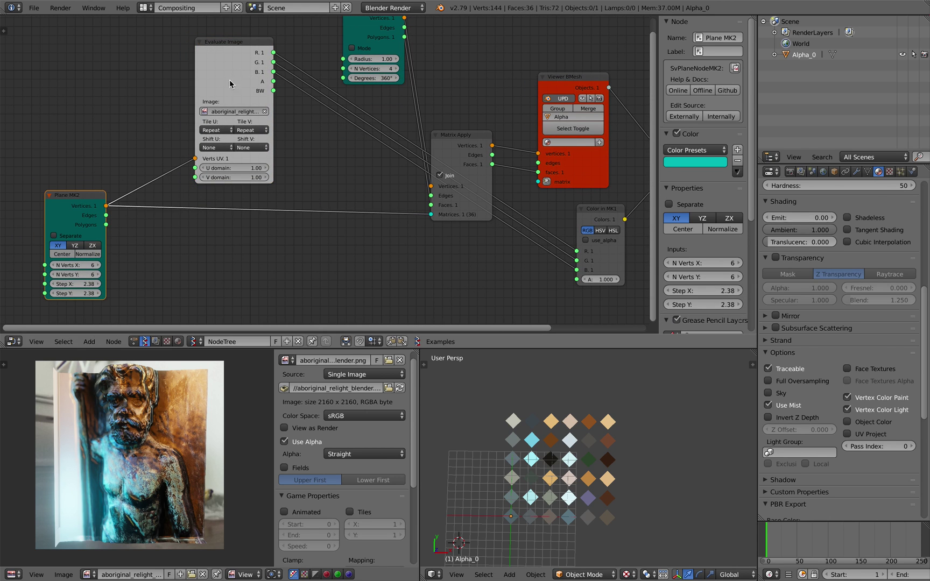
drag(232, 75, 211, 93)
key(ctrl+s)
click(216, 88)
- Widen the Plane MK2 node and save the file under the new name evaluate_image_004.blend
middle_drag(86, 228, 183, 198)
scroll(185, 201, up, 1)
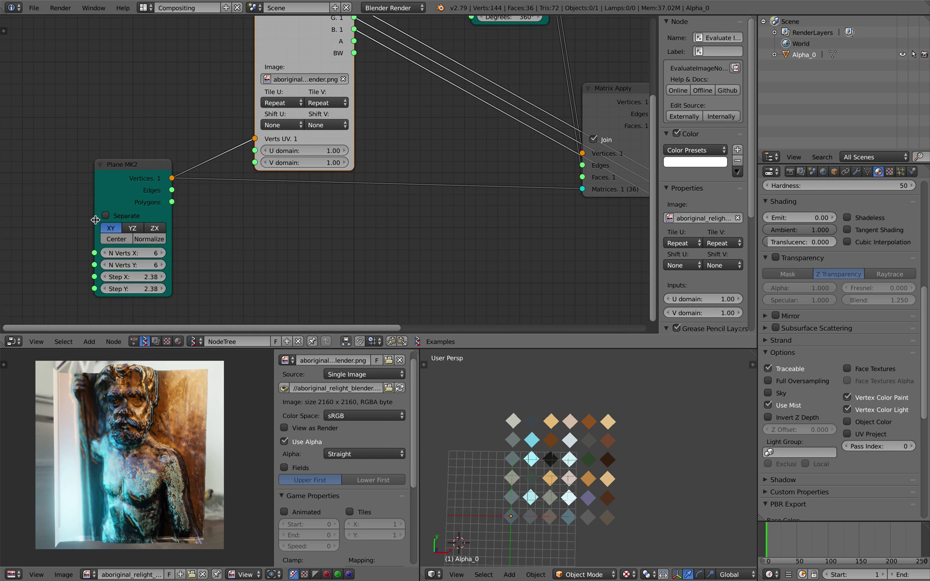
drag(95, 220, 73, 220)
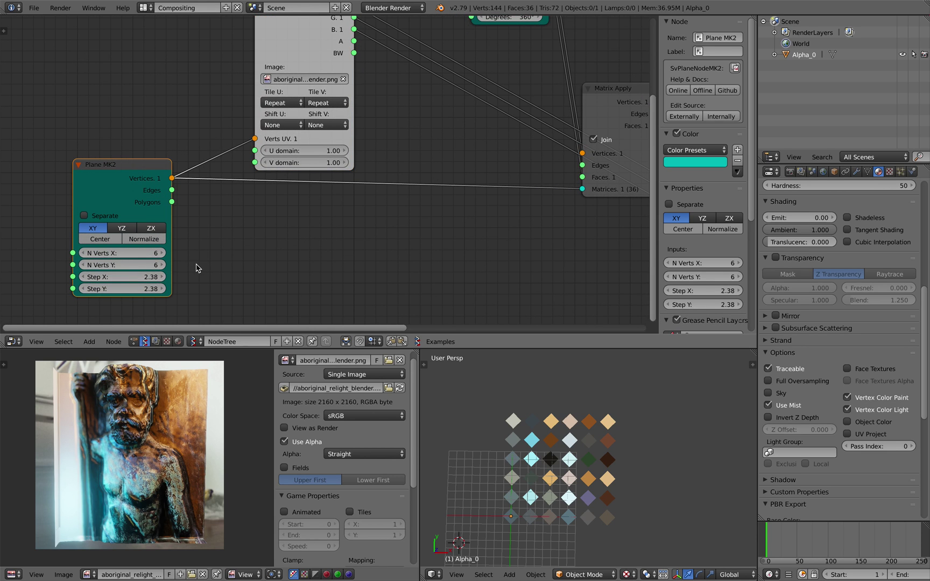
click(33, 7)
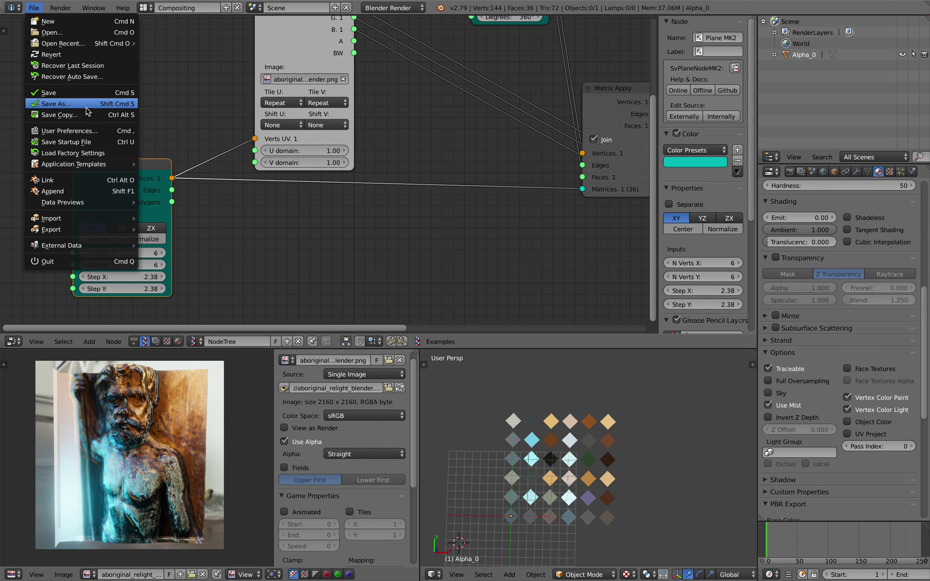
click(54, 108)
click(854, 49)
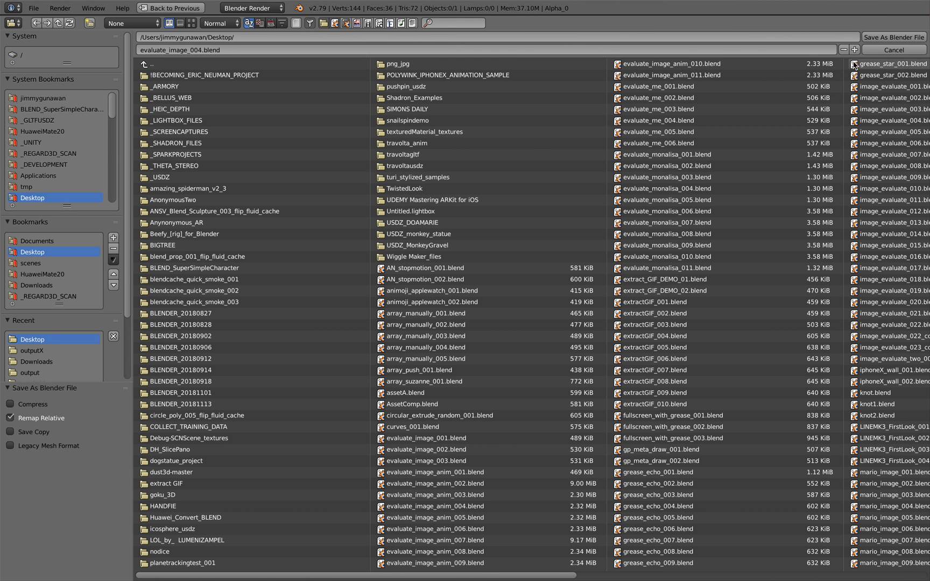
click(893, 37)
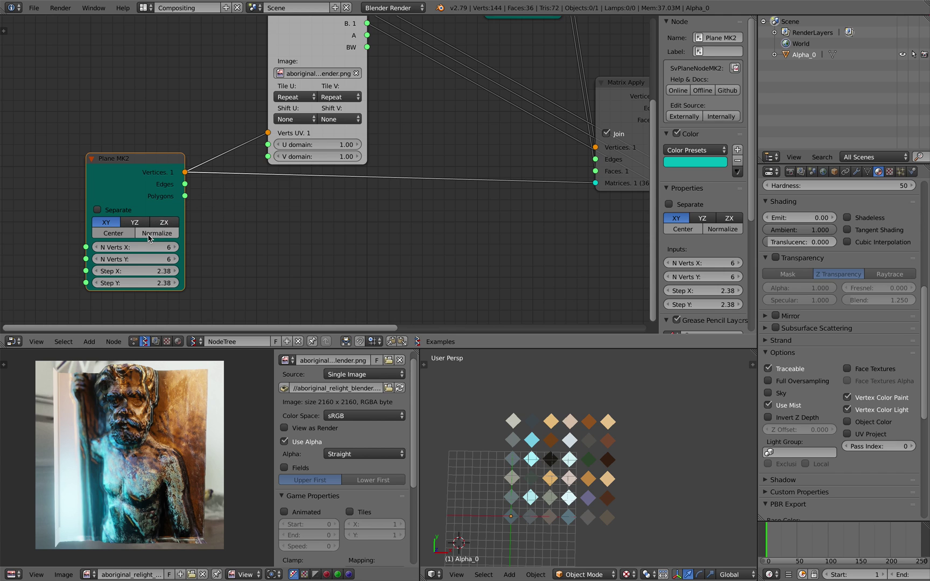
- Enable Normalize on the Plane MK2 node and save the file
click(149, 234)
key(ctrl+s)
click(532, 448)
middle_drag(218, 260, 191, 247)
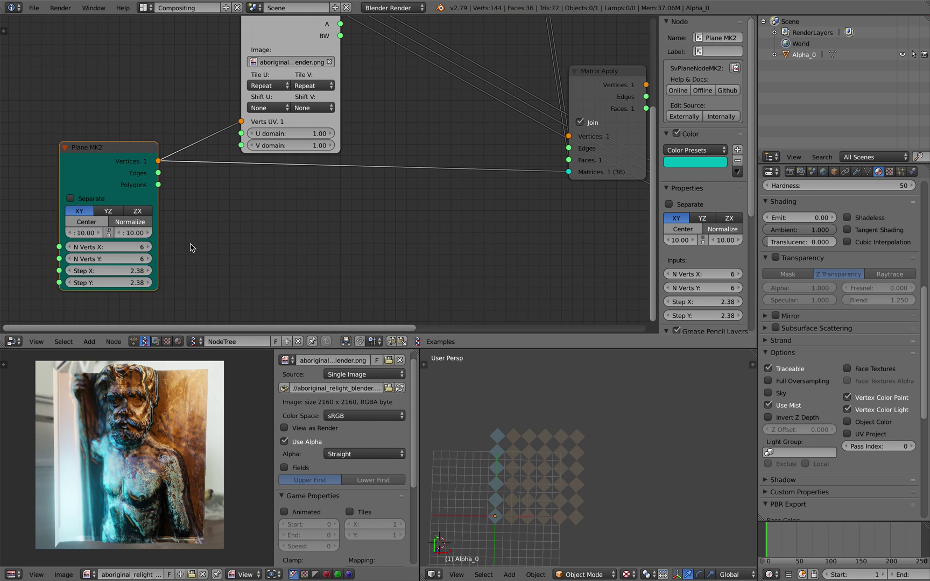
- Set both Step X and Step Y of the Plane MK2 node to 1
scroll(161, 250, down, 1)
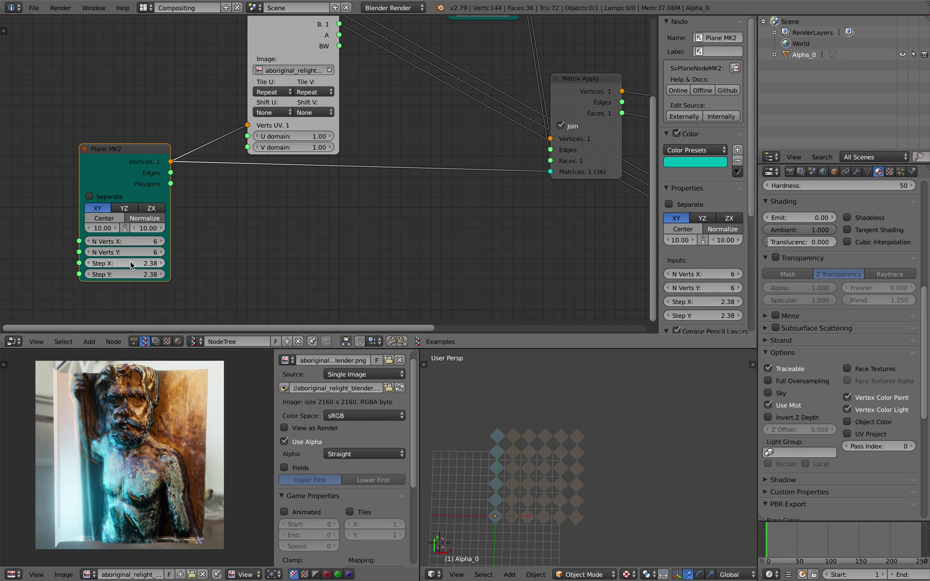
click(131, 264)
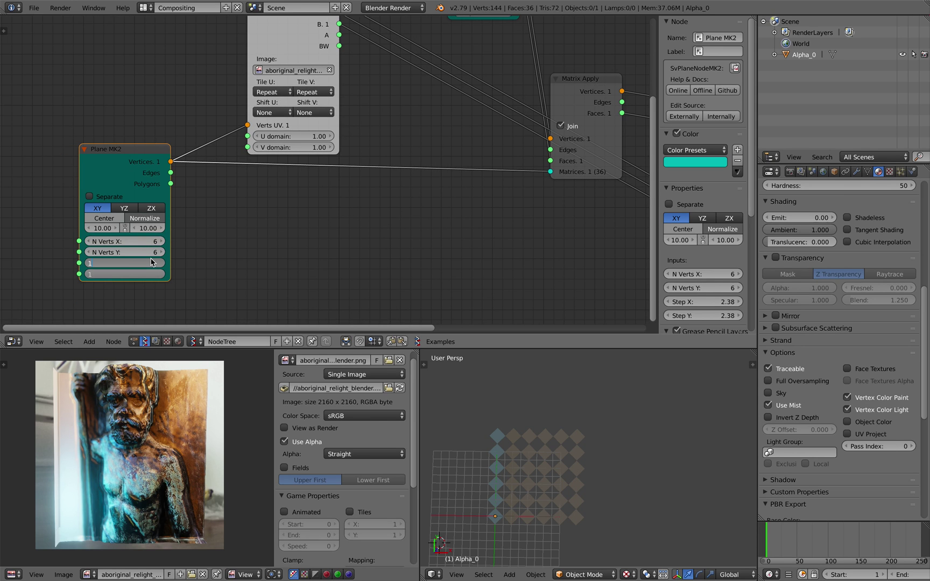
key(Return)
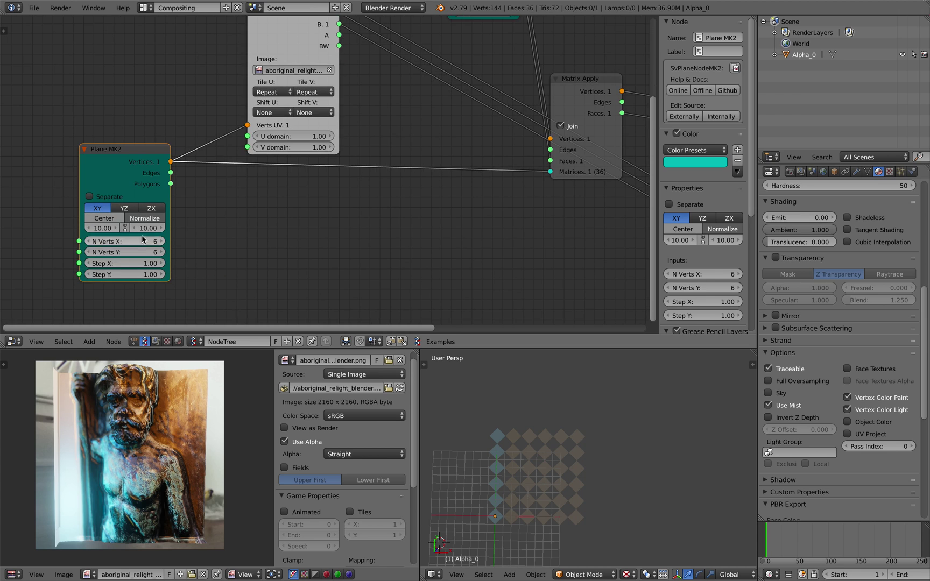
- Widen the Plane MK2 node and toggle the link between its two Size values, keeping the size at 10
drag(84, 214, 60, 209)
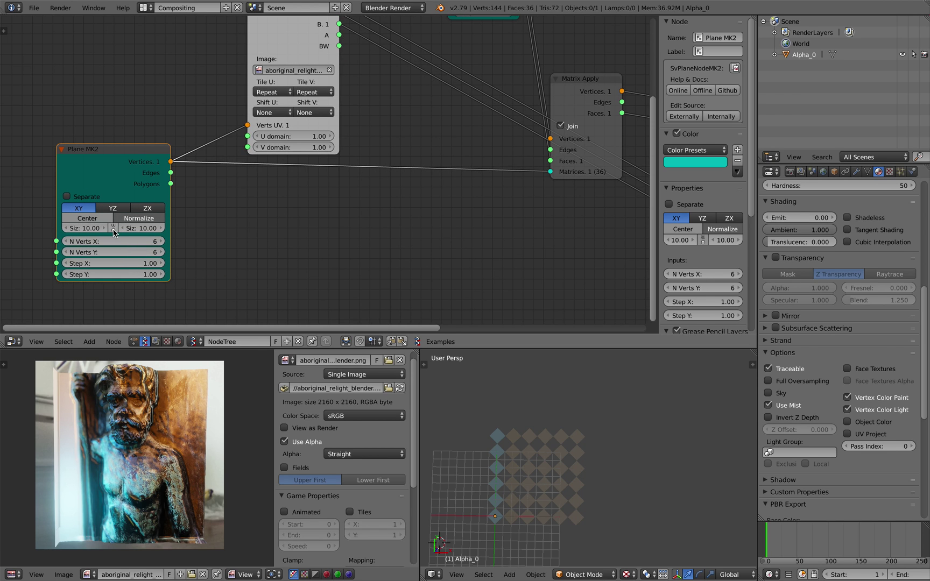
click(114, 228)
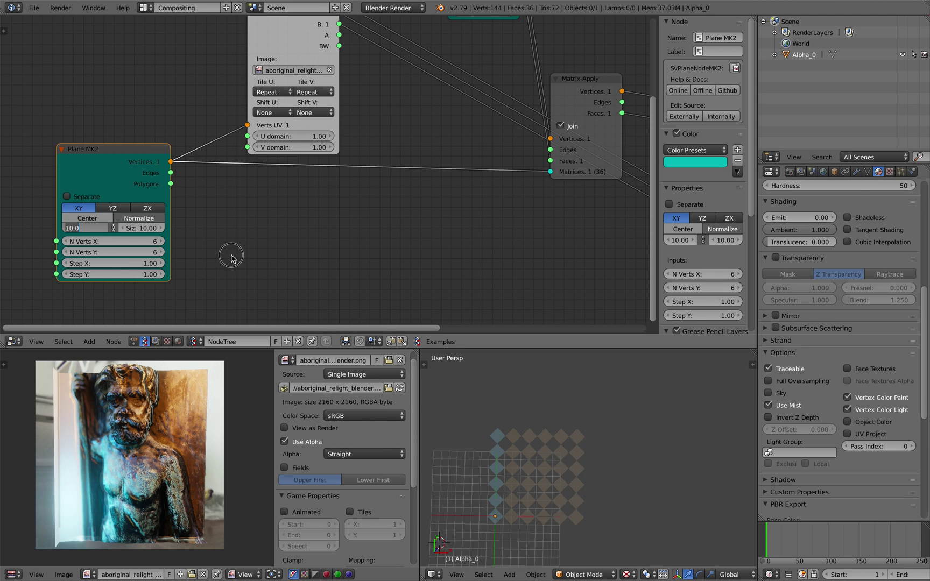
key(Return)
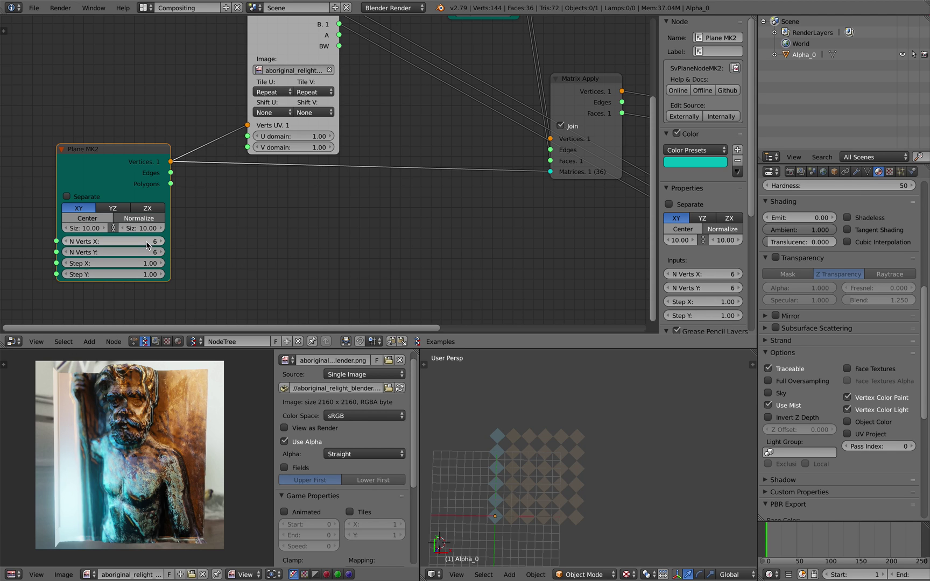
- Set both N Verts X and N Verts Y of the Plane MK2 node to 20
drag(147, 251, 147, 242)
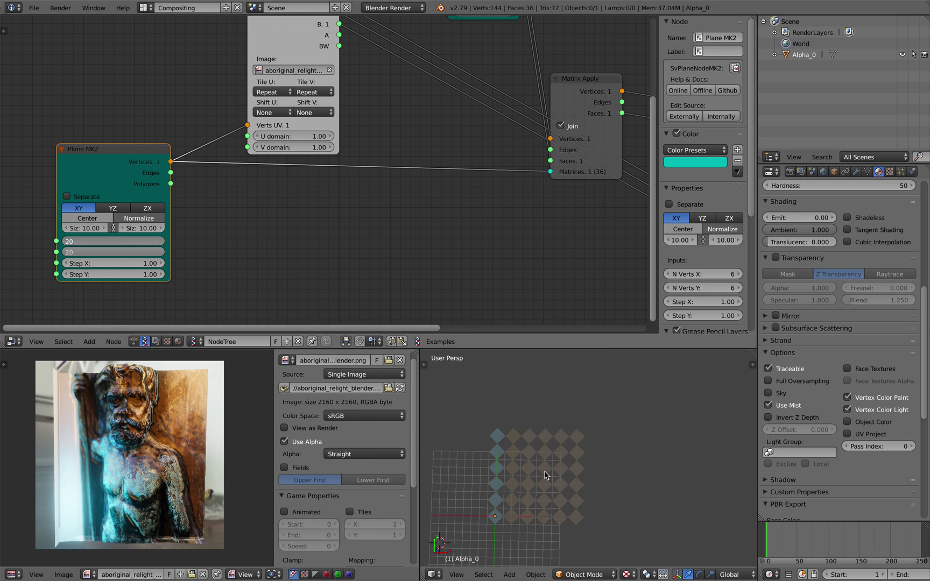
text(20)
key(Return)
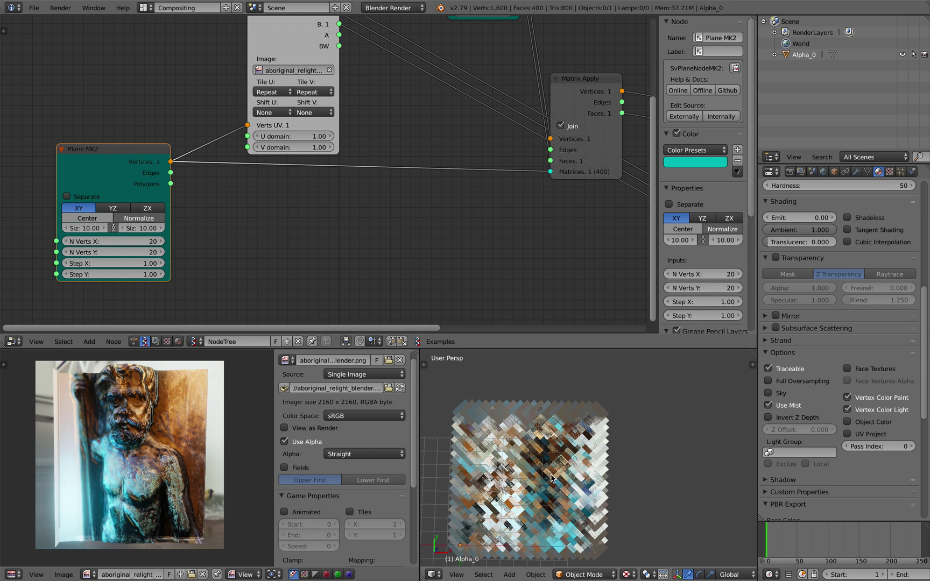
scroll(551, 476, down, 1)
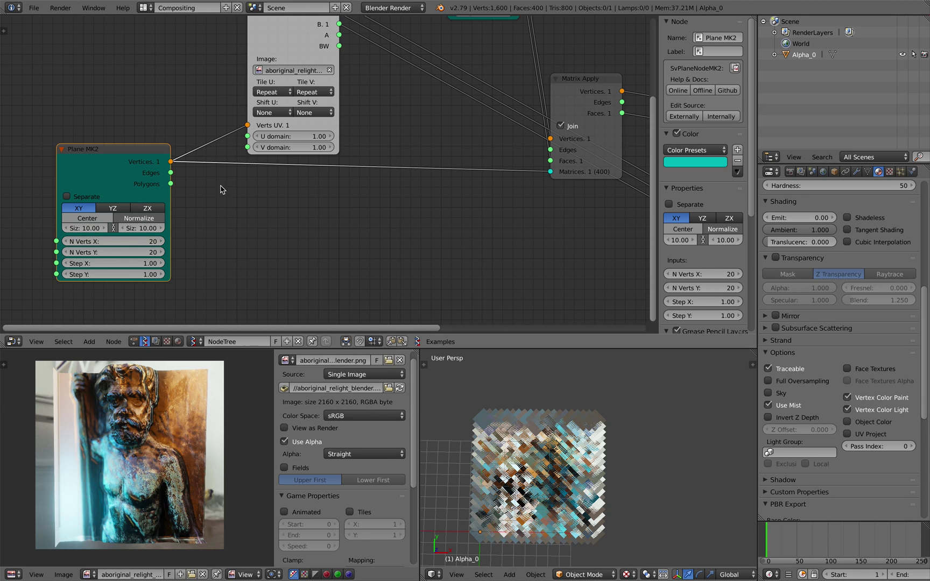
- Set the U domain and V domain of the Evaluate Image node to 10
drag(290, 139, 291, 138)
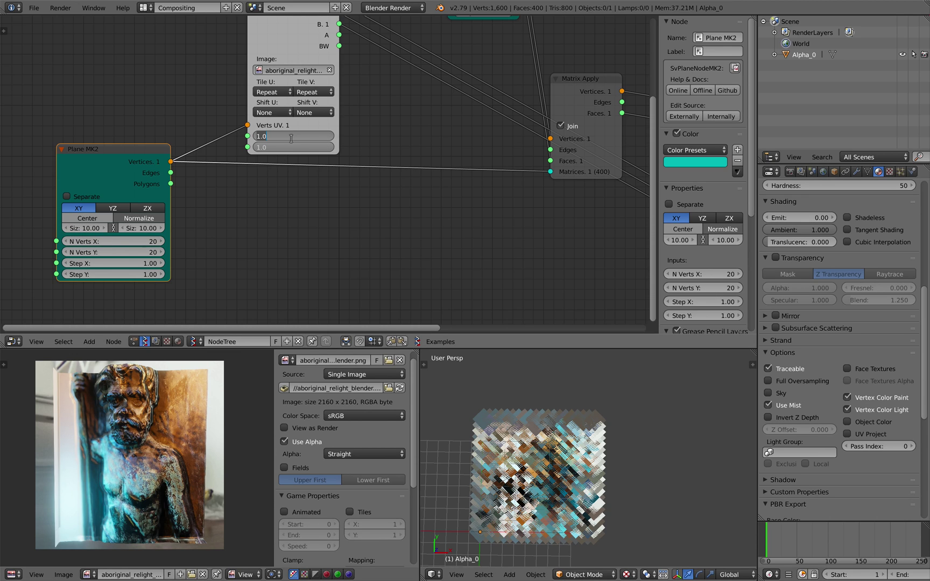
text(10)
key(Return)
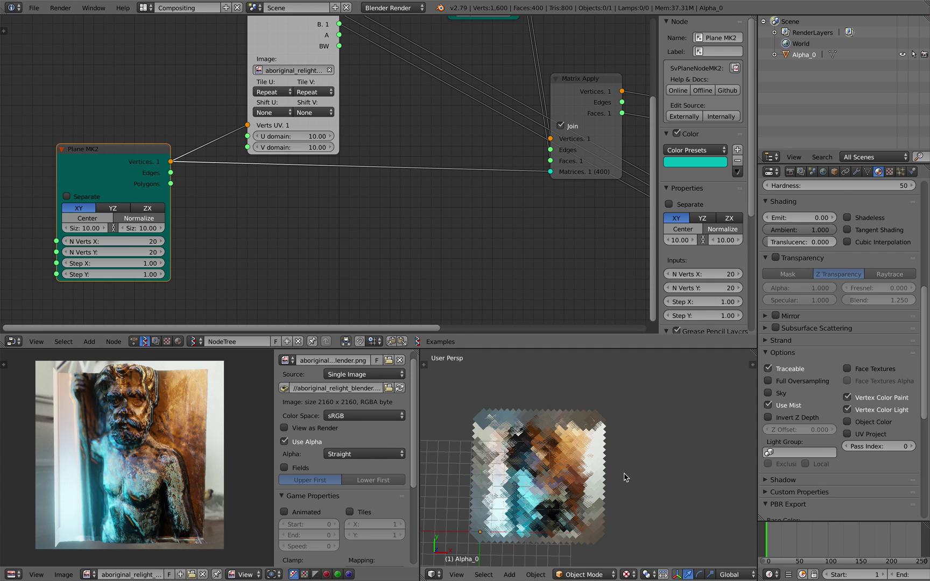
scroll(595, 445, up, 4)
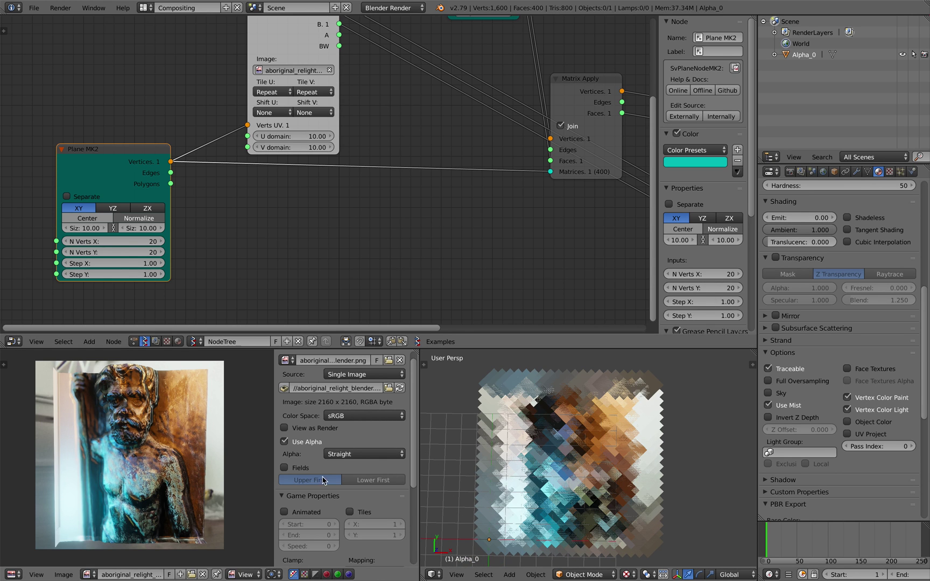
mouse_move(572, 475)
middle_down()
mouse_move(546, 462)
mouse_move(570, 473)
middle_up()
- Set the Circle node's Radius to 0.2, raise it to 0.28 and shift the node slightly
scroll(416, 220, down, 3)
middle_drag(610, 187, 461, 267)
scroll(361, 212, up, 2)
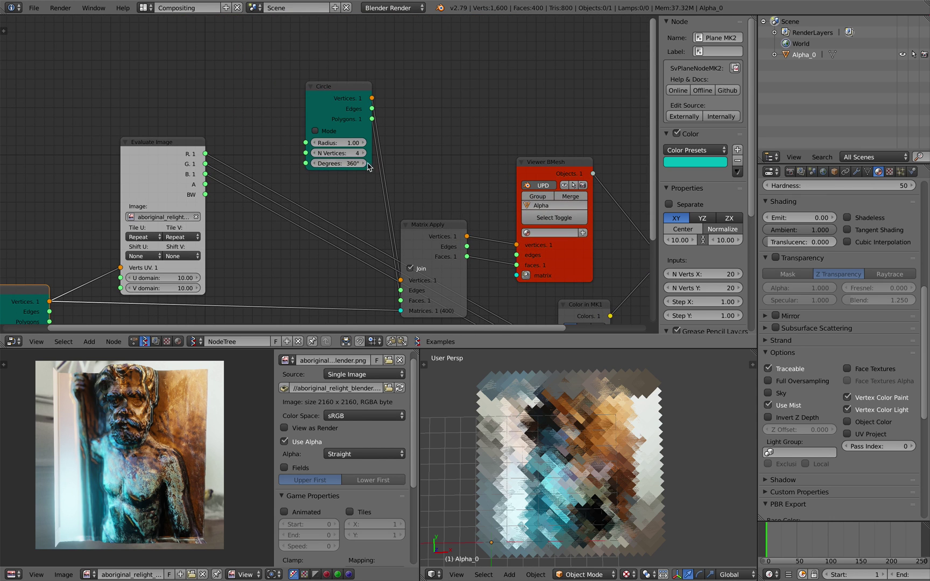
click(347, 143)
text(0.2)
key(Return)
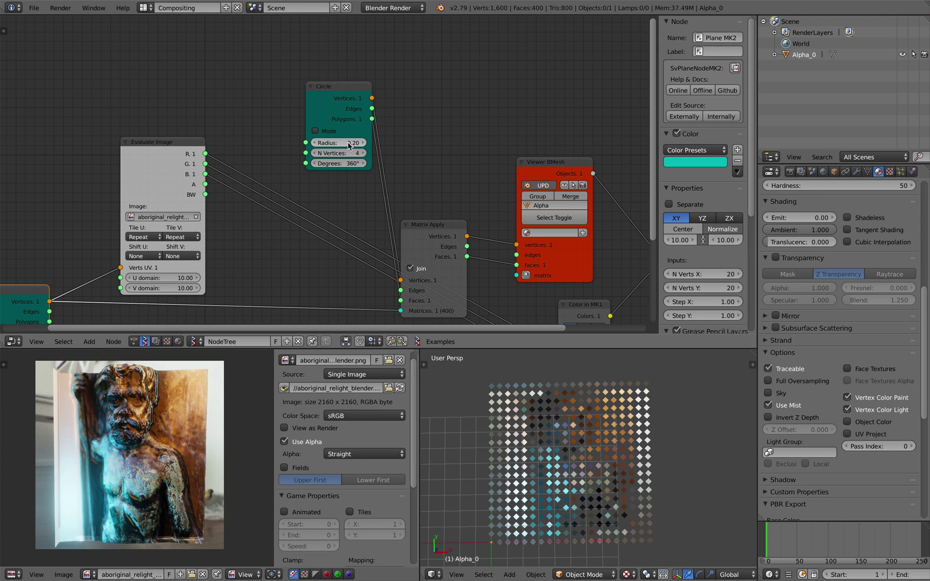
mouse_move(349, 145)
mouse_down()
mouse_move(377, 145)
mouse_move(355, 146)
mouse_up()
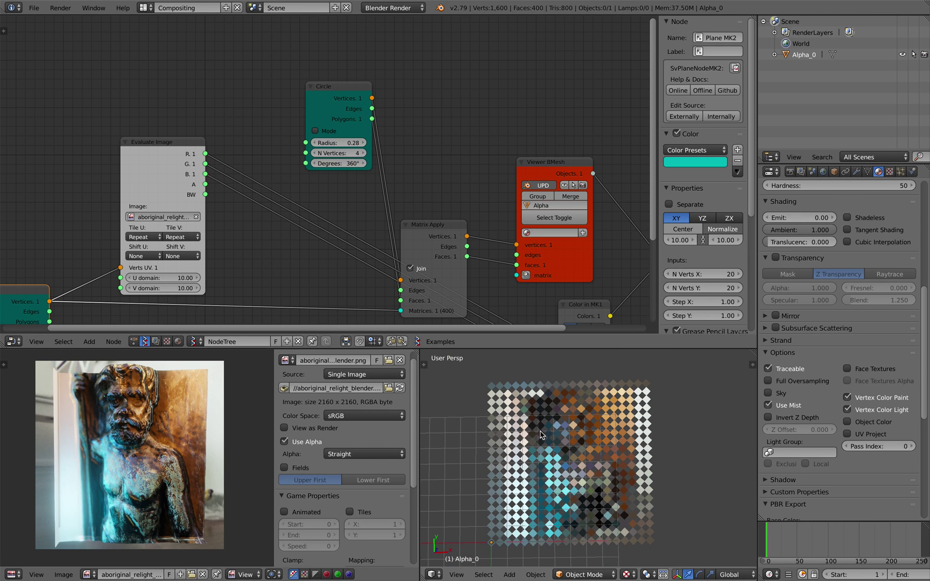
drag(324, 94, 318, 96)
scroll(545, 403, up, 2)
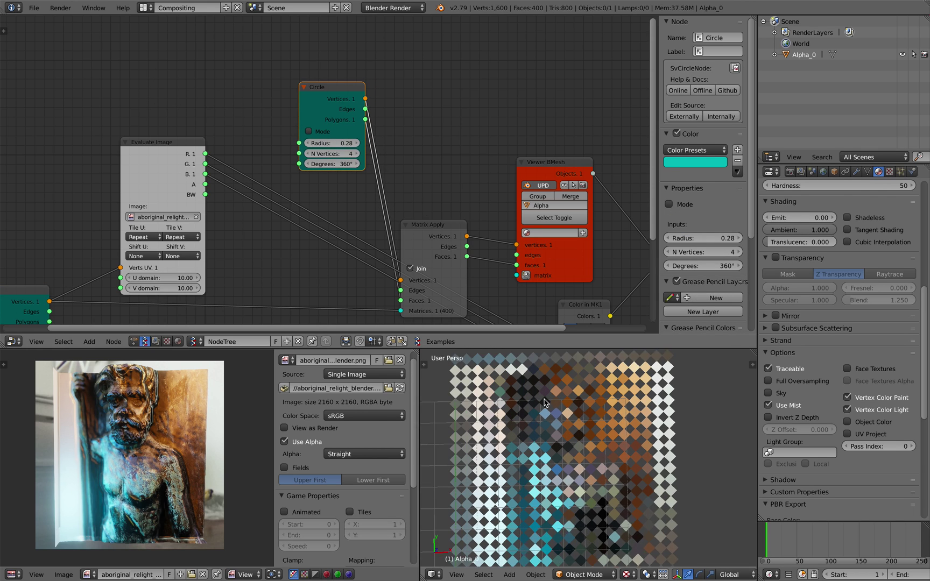
scroll(545, 403, up, 2)
- Set the Circle node's N Vertices to 20 and save over the file
click(341, 153)
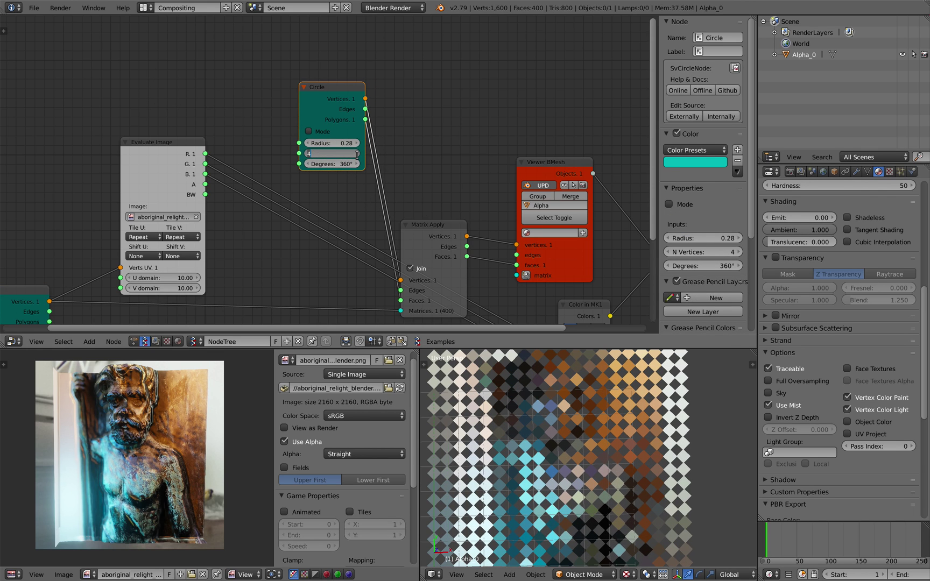
text(20)
key(Return)
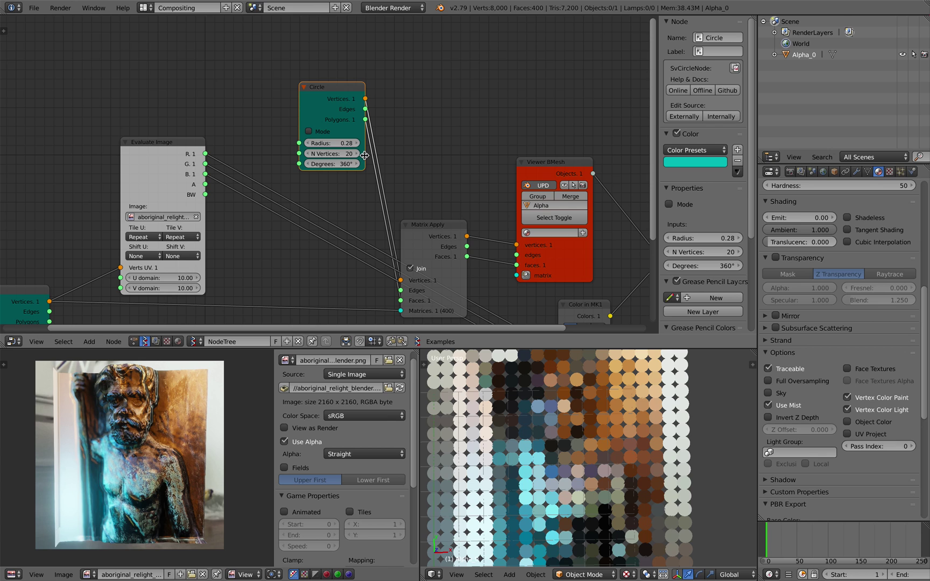
scroll(563, 413, down, 2)
key(ctrl+s)
key(Return)
- Set the Circle node's N Vertices to 3 and raise it to 4
click(336, 155)
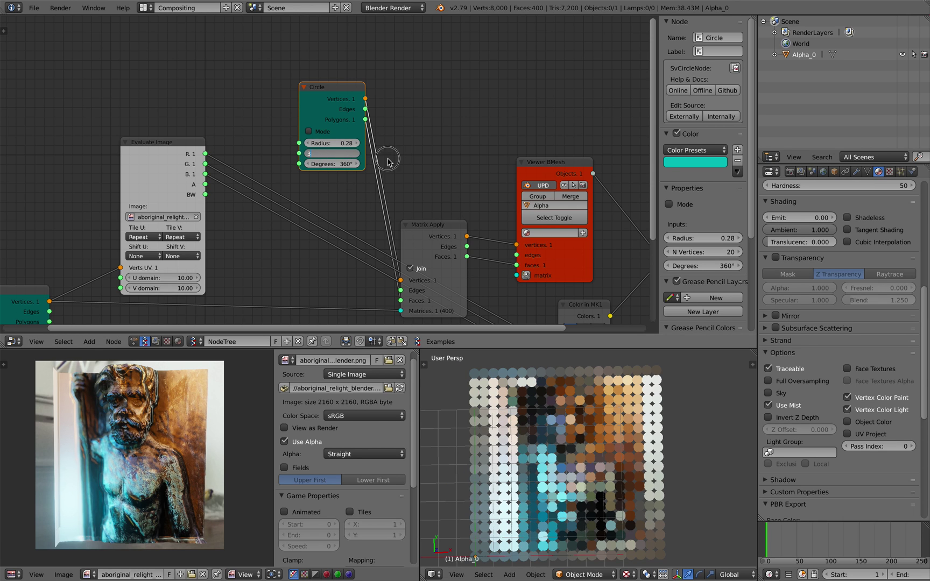
text(3)
key(Return)
click(357, 154)
scroll(590, 456, up, 3)
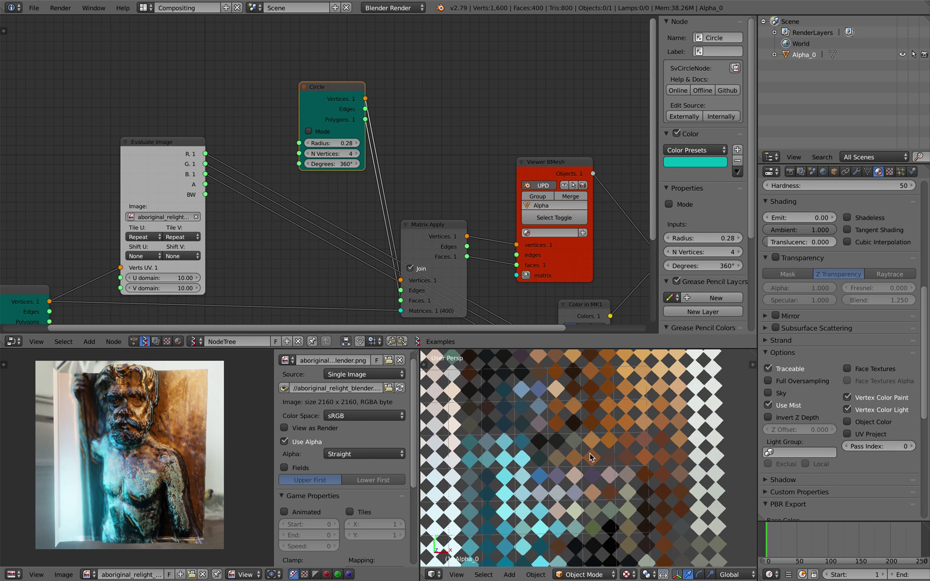
scroll(503, 473, down, 2)
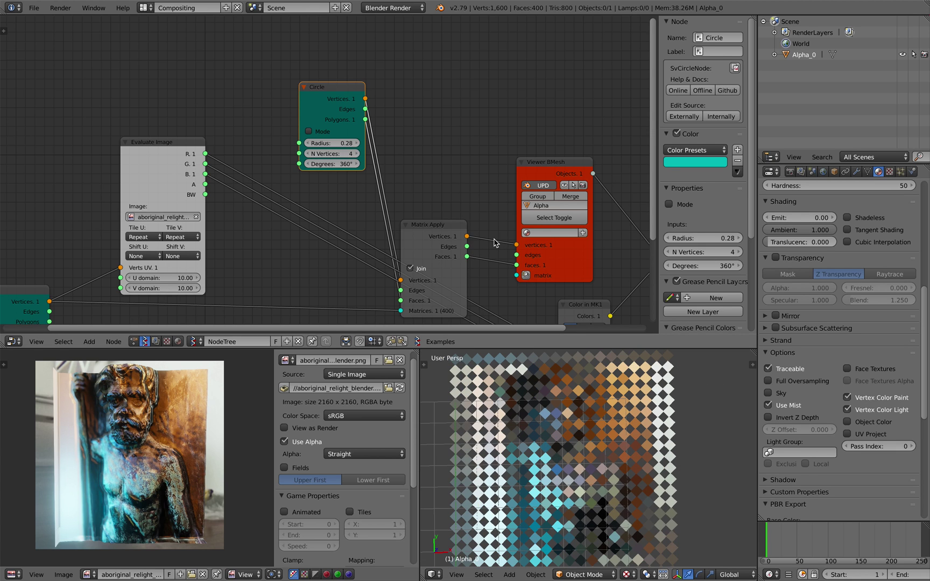
- Save the file and move the Circle and Matrix Apply nodes apart to leave free space between them
scroll(429, 188, down, 1)
drag(325, 93, 287, 91)
key(ctrl+s)
click(395, 207)
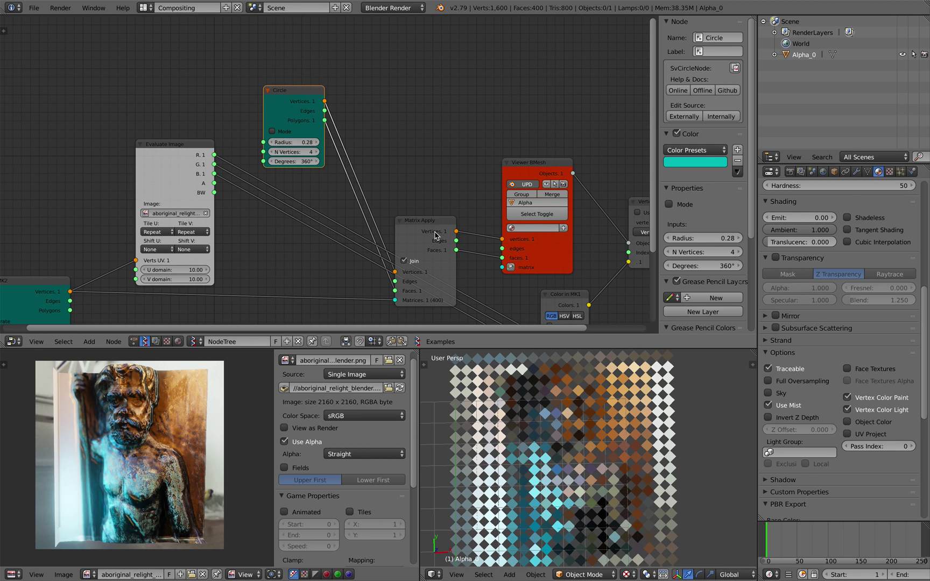
drag(430, 221, 427, 122)
key(space)
key(Escape)
drag(287, 91, 256, 81)
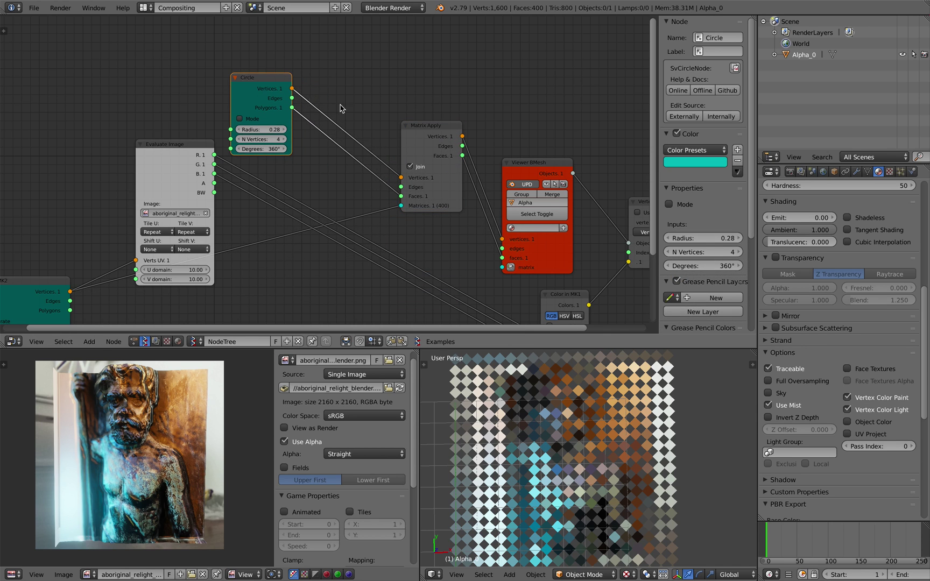
- Add a Rotation node and insert it on the vertices link between the Circle and Matrix Apply nodes
scroll(344, 105, up, 1)
key(shift+a)
click(350, 97)
text(rot)
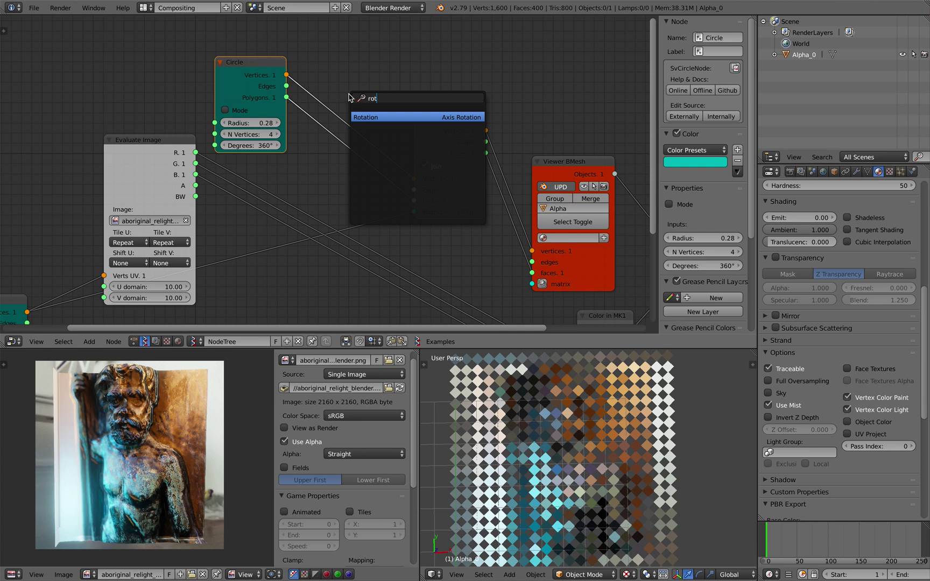
key(Return)
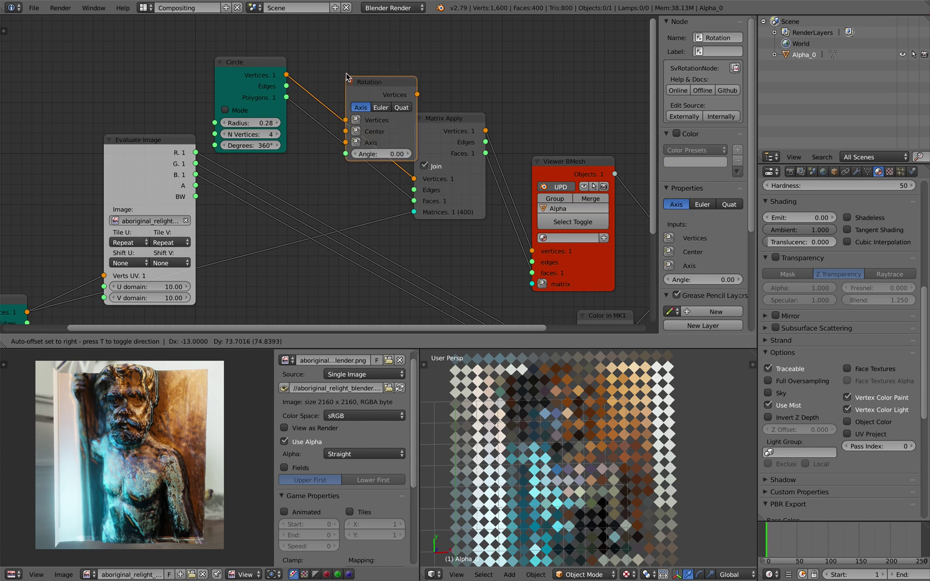
click(370, 82)
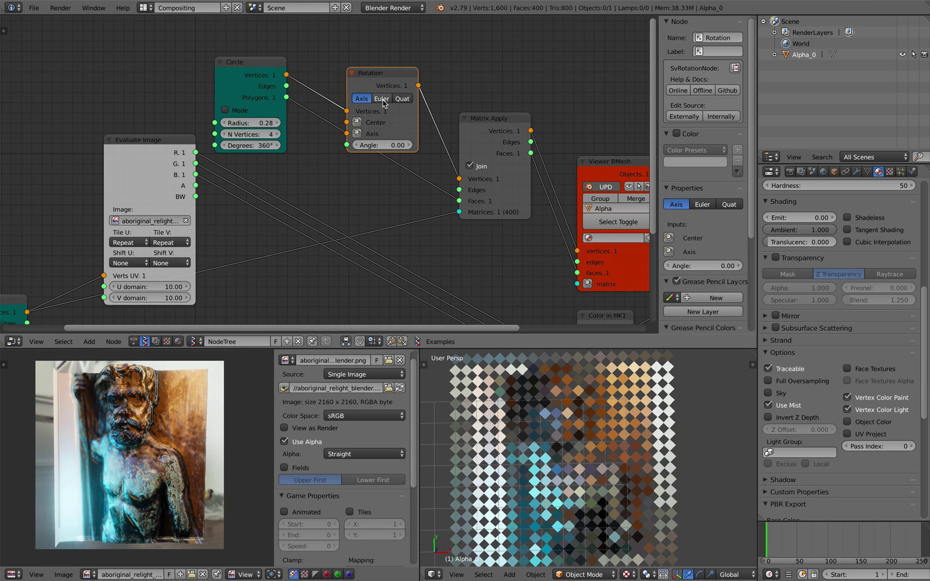
- Switch the Rotation node to Euler with a Z angle of 45 and save over the file
click(382, 99)
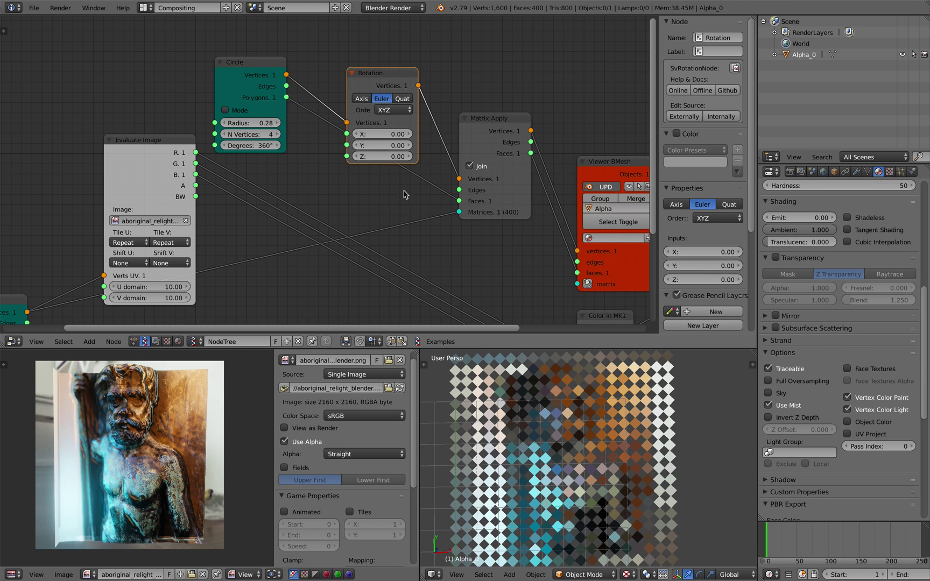
click(389, 157)
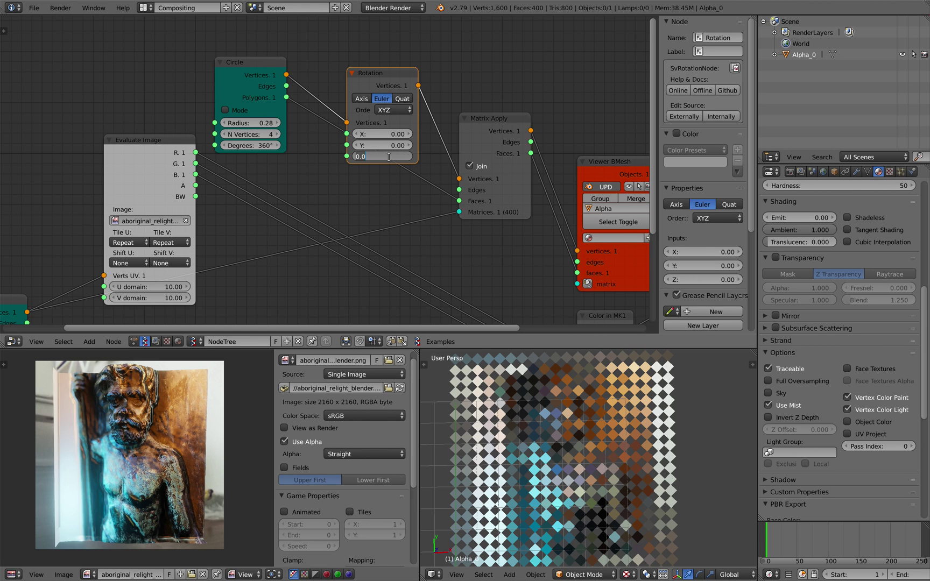
text(45)
key(Return)
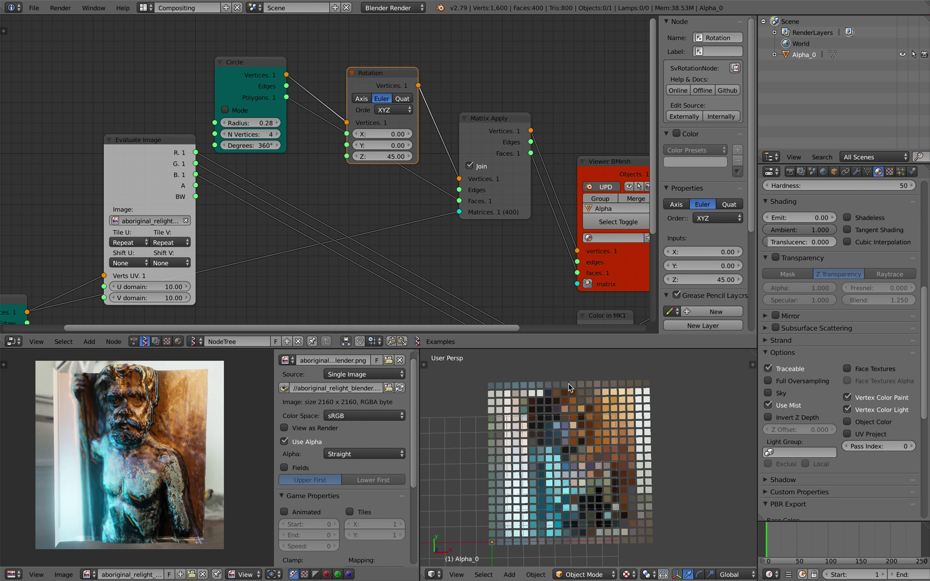
key(ctrl+s)
click(681, 451)
- Set the Circle node's N Vertices to 3 and the Rotation node's Z angle to 0
shift+middle_drag(665, 457, 657, 456)
scroll(319, 177, down, 2)
middle_drag(324, 189, 349, 163)
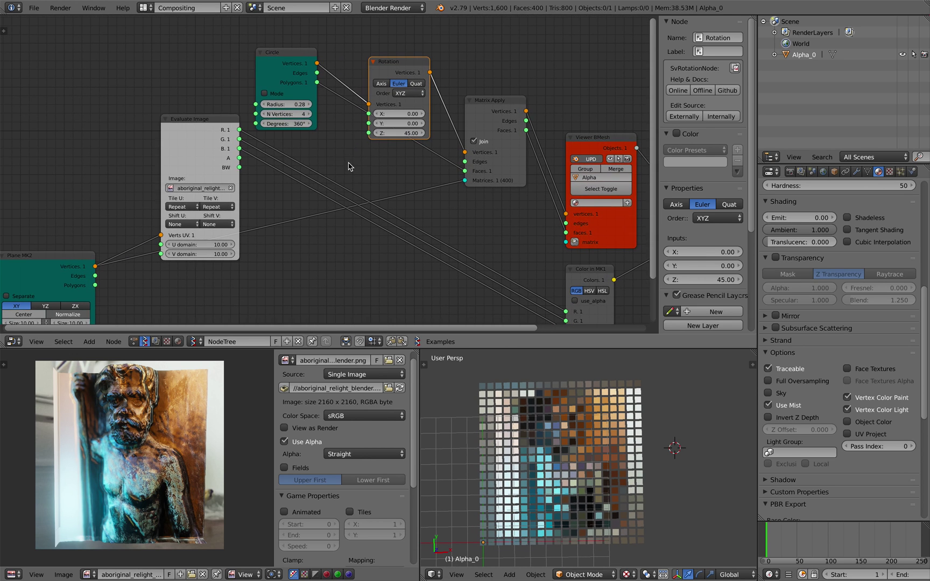
scroll(345, 161, up, 1)
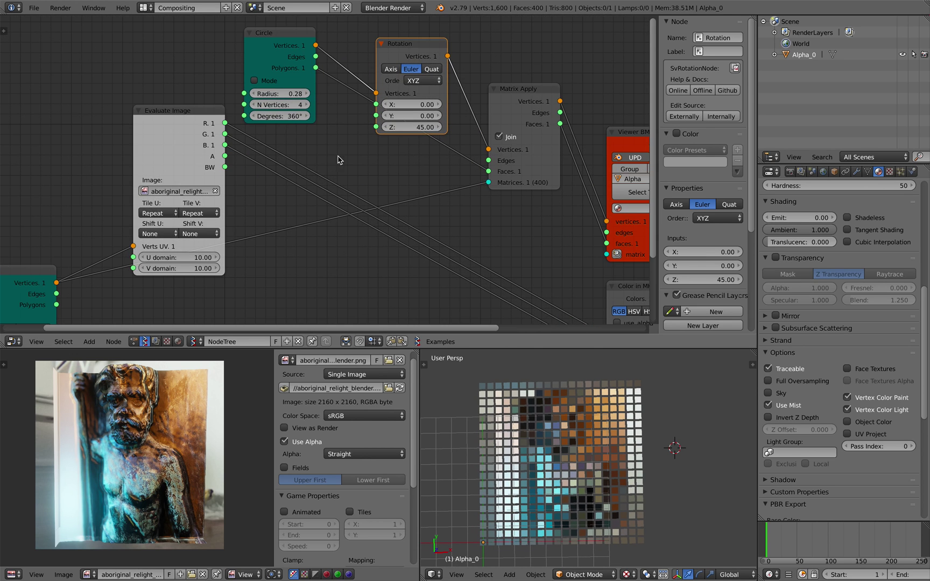
click(253, 107)
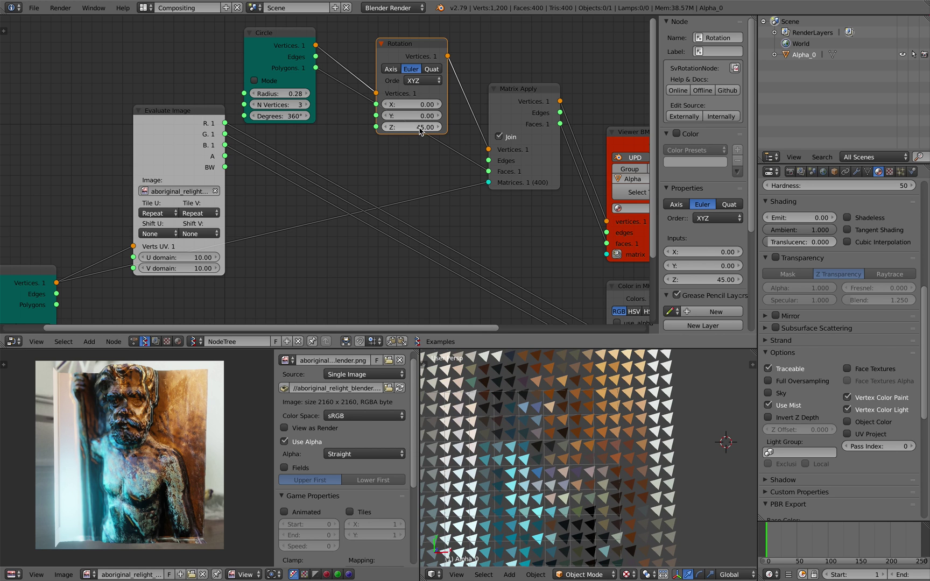
drag(420, 131, 414, 128)
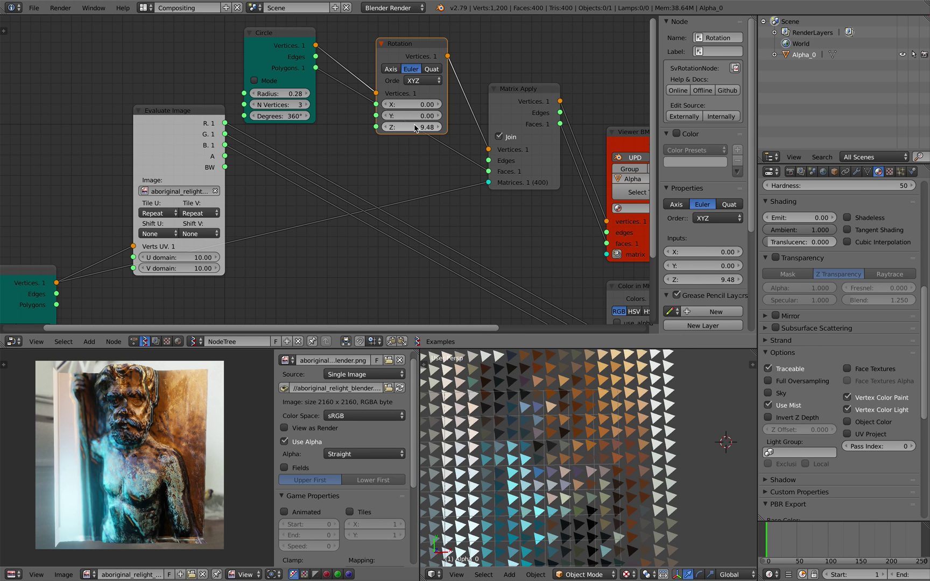
click(415, 127)
text(0)
key(Return)
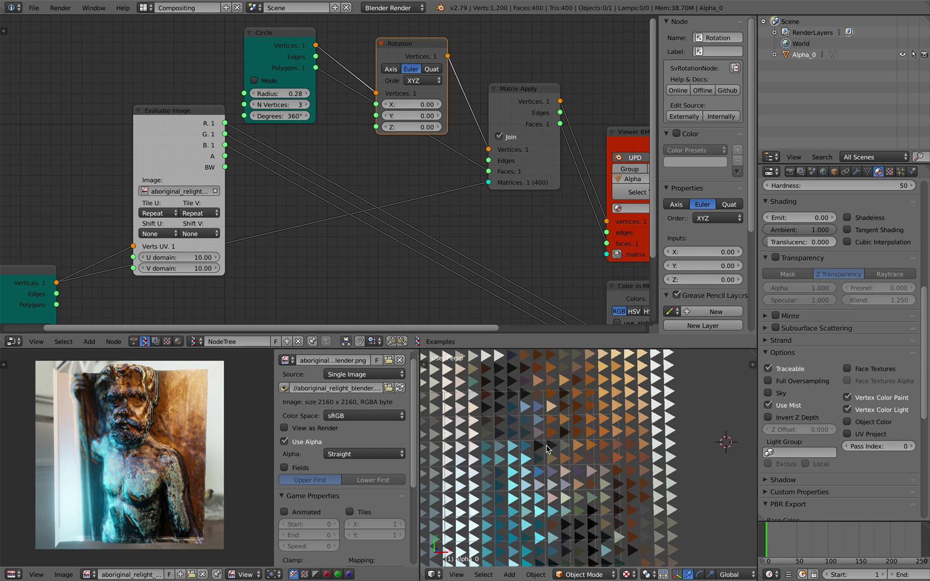
- Save the scene under the incremented file name evaluate_image_005.blend
scroll(538, 457, down, 4)
click(34, 8)
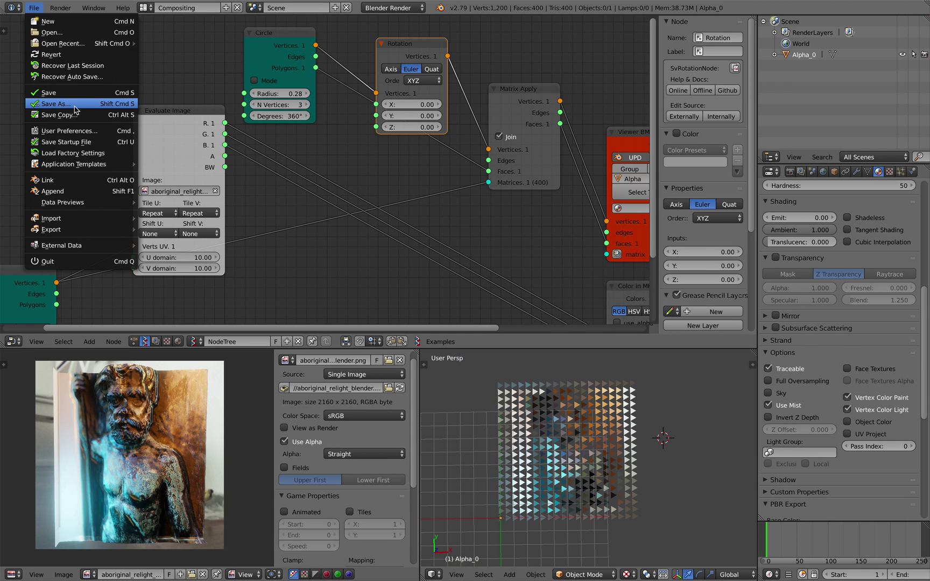
click(48, 103)
click(856, 50)
click(882, 37)
scroll(616, 404, down, 1)
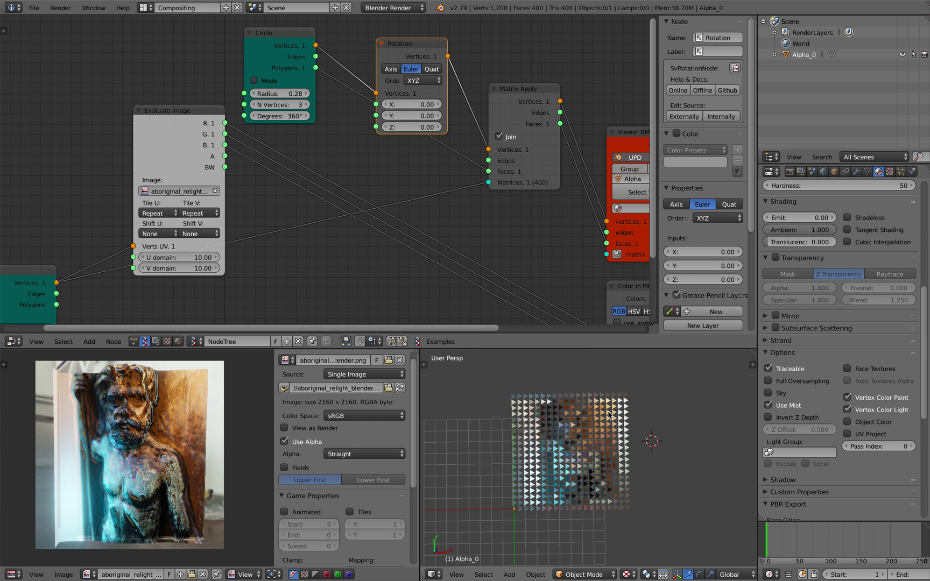
- Save again over evaluate_image_005.blend
scroll(610, 413, up, 2)
middle_drag(641, 425, 647, 432)
click(671, 430)
key(ctrl+s)
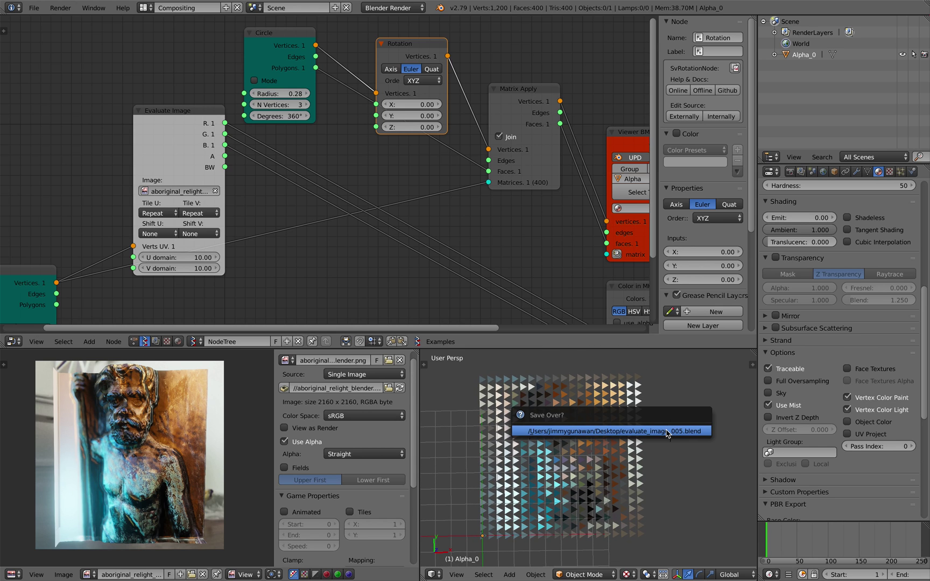
click(667, 433)
- Shift the Evaluate Image and Plane MK2 nodes slightly within the node tree
scroll(667, 433, down, 1)
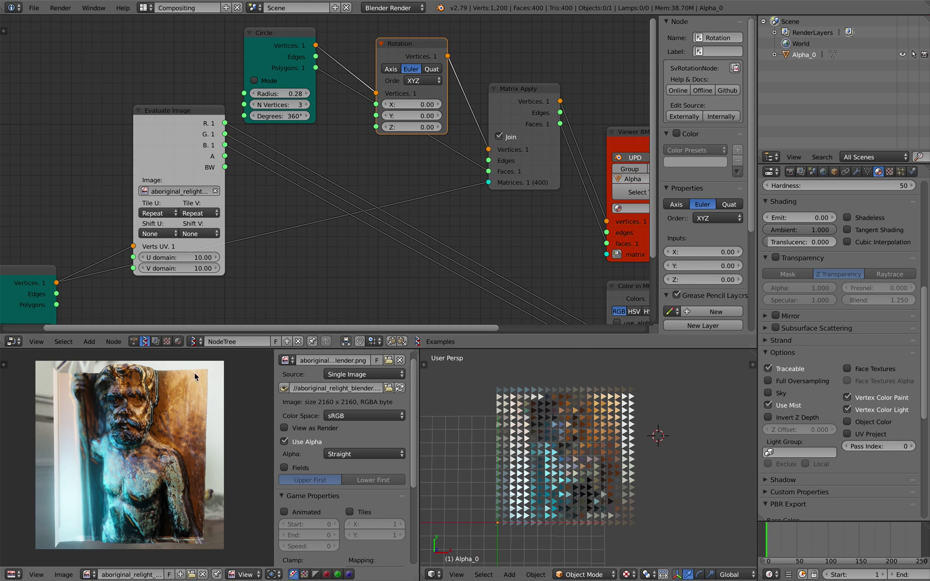
middle_drag(150, 241, 250, 143)
drag(251, 76, 225, 42)
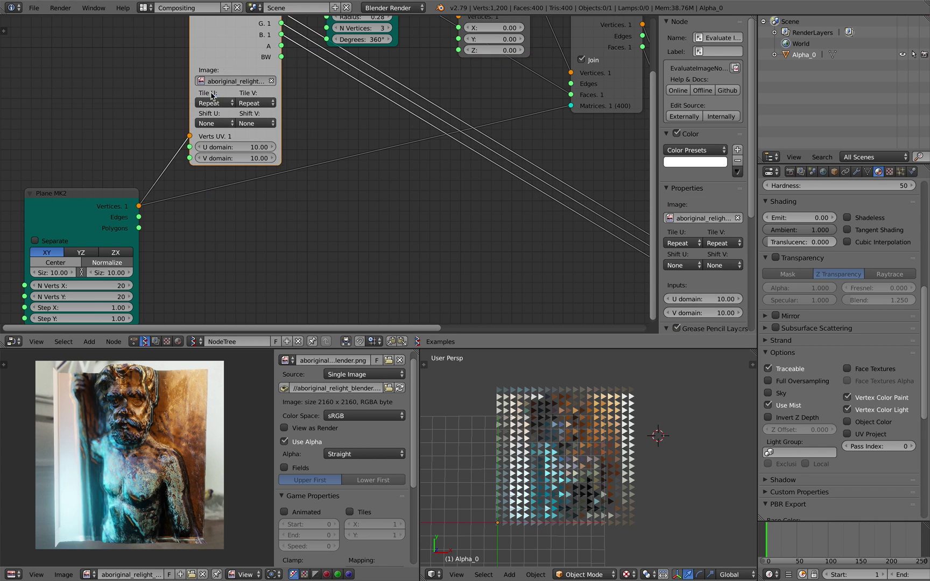
middle_drag(220, 195, 282, 156)
drag(88, 217, 76, 217)
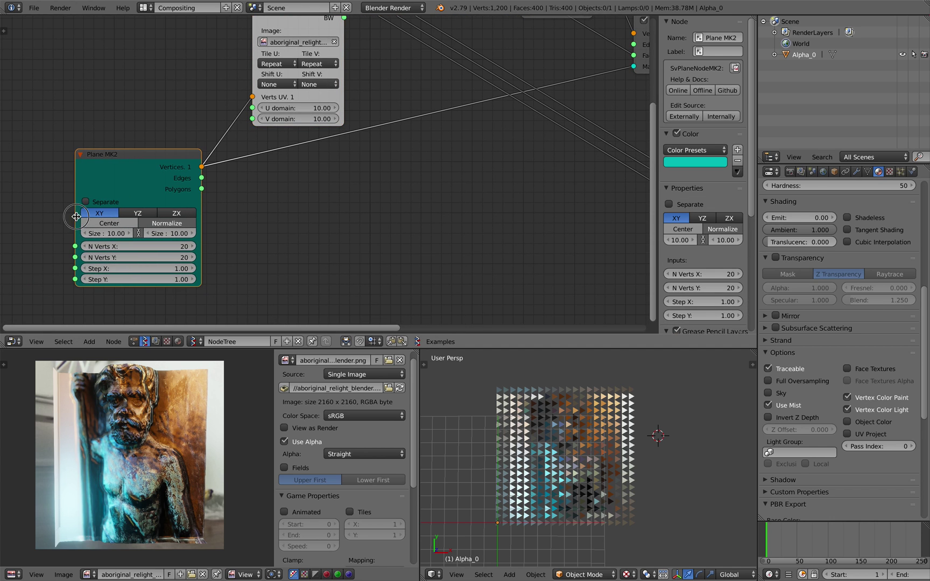
middle_drag(76, 217, 73, 241)
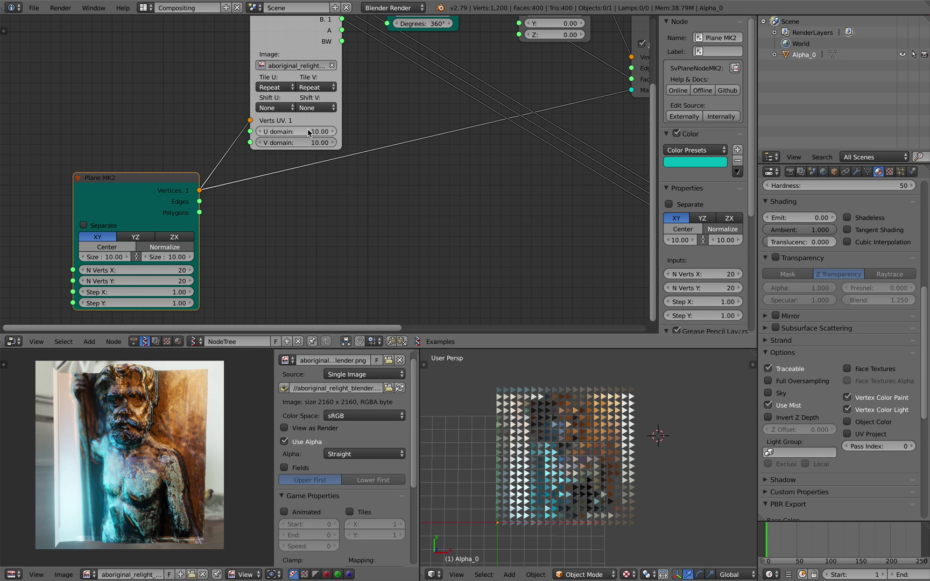
- Set the Plane MK2 node's Size X and Size Y to 20
scroll(237, 225, down, 2)
key(ctrl+s)
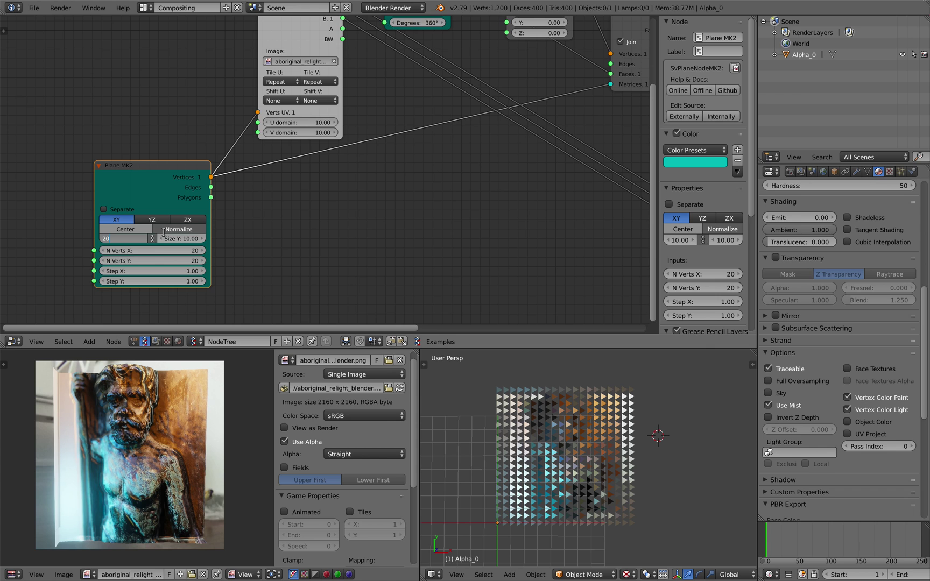
key(Tab)
text(20)
key(Return)
scroll(667, 445, down, 5)
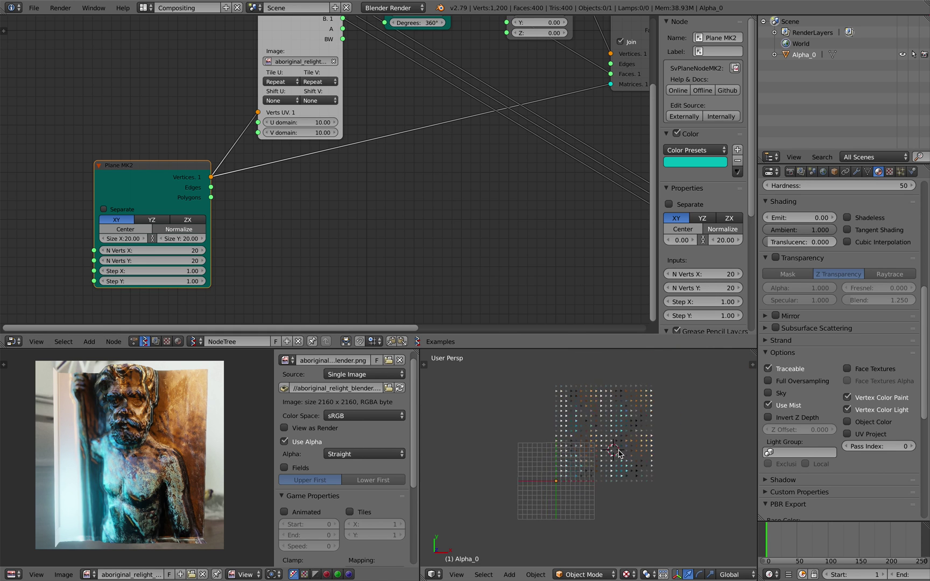
scroll(670, 448, up, 2)
shift+middle_drag(591, 406, 560, 402)
scroll(641, 446, down, 1)
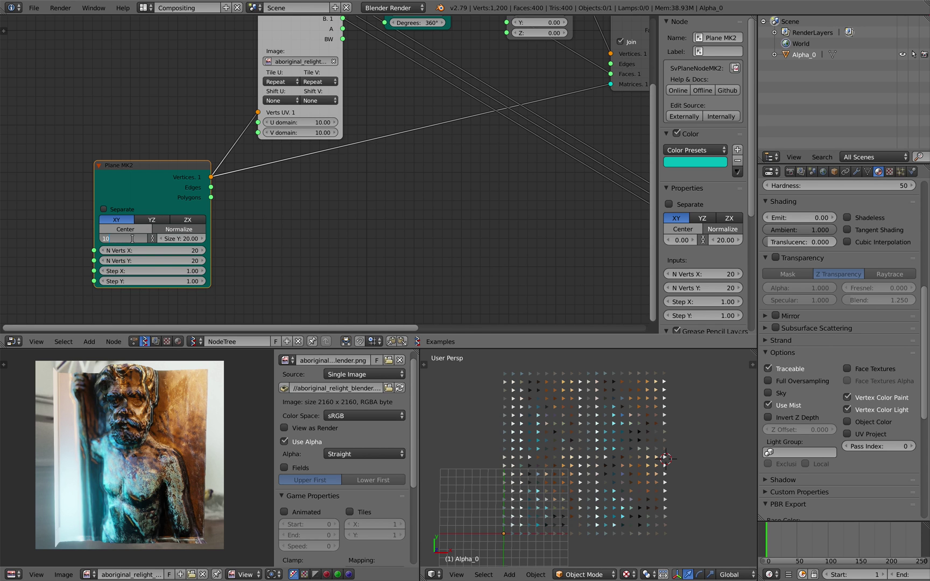
- Set the Plane MK2 node's Size X and Size Y back to 10 and save over the file
key(Tab)
text(10)
key(Return)
key(ctrl+s)
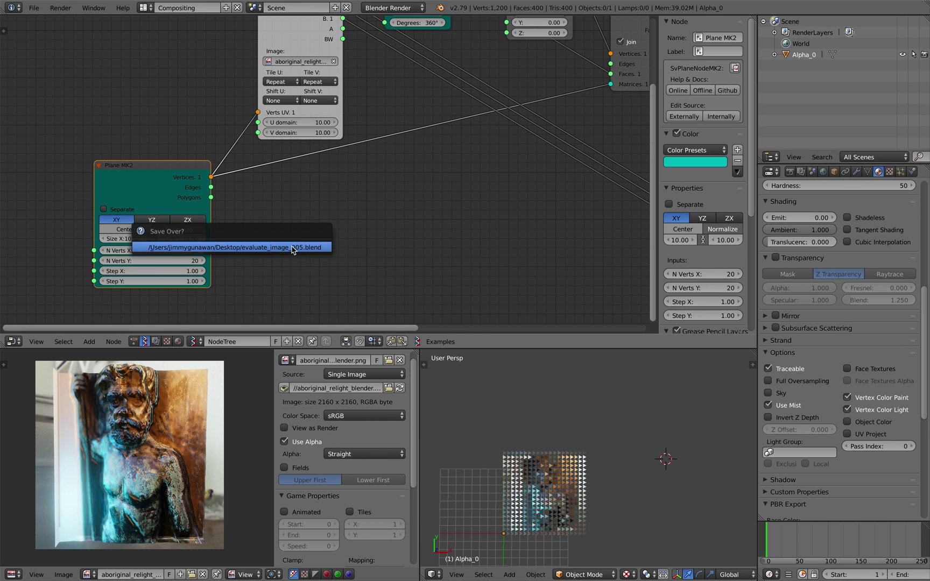
scroll(538, 474, up, 3)
key(ctrl+s)
click(589, 419)
- Set the Evaluate Image node's U domain and V domain to 20
click(298, 123)
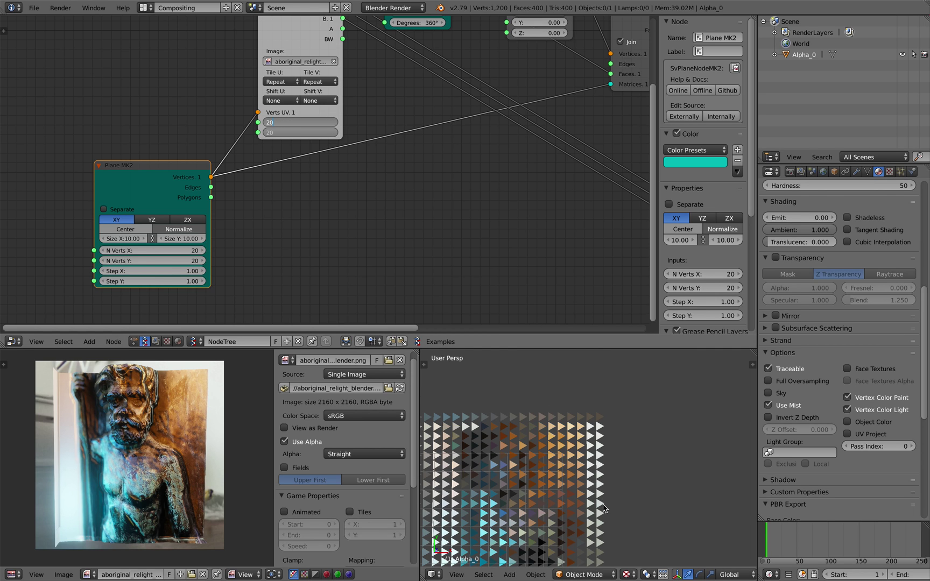
key(Return)
scroll(554, 515, down, 3)
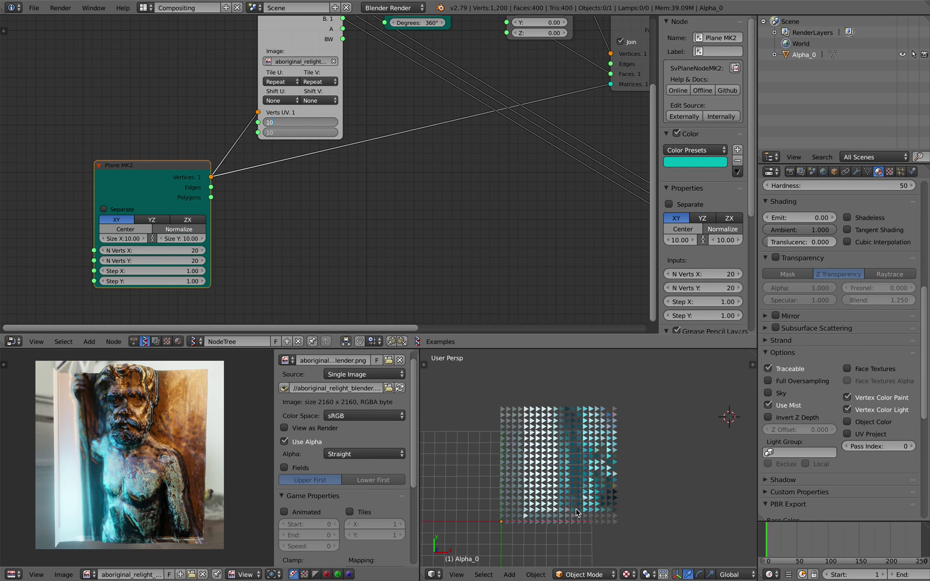
- Set the Evaluate Image node's U domain and V domain back to 10 and save over the file
key(Return)
key(ctrl+s)
click(565, 452)
- Add an Int number node beside the Plane MK2 node
middle_drag(149, 115, 243, 106)
key(shift+a)
click(137, 105)
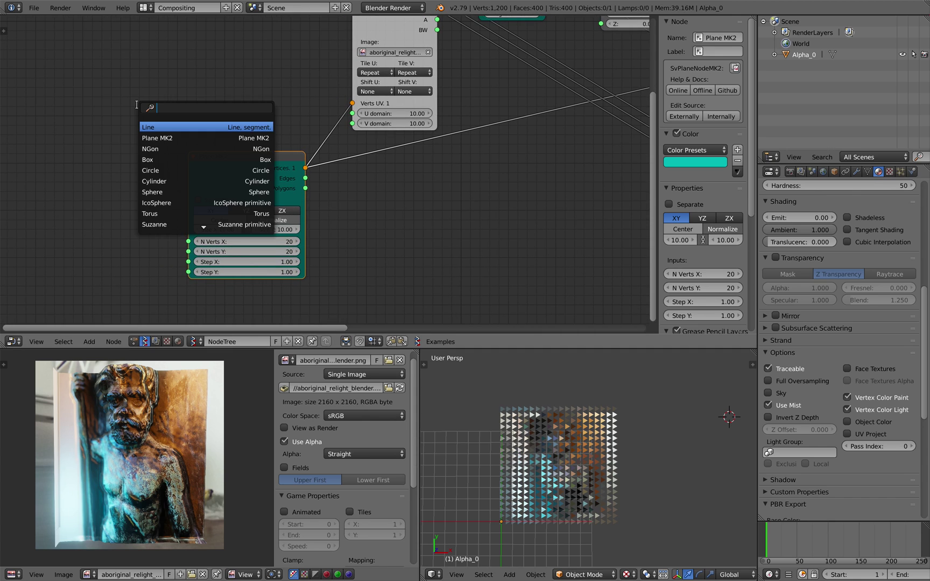
text(int)
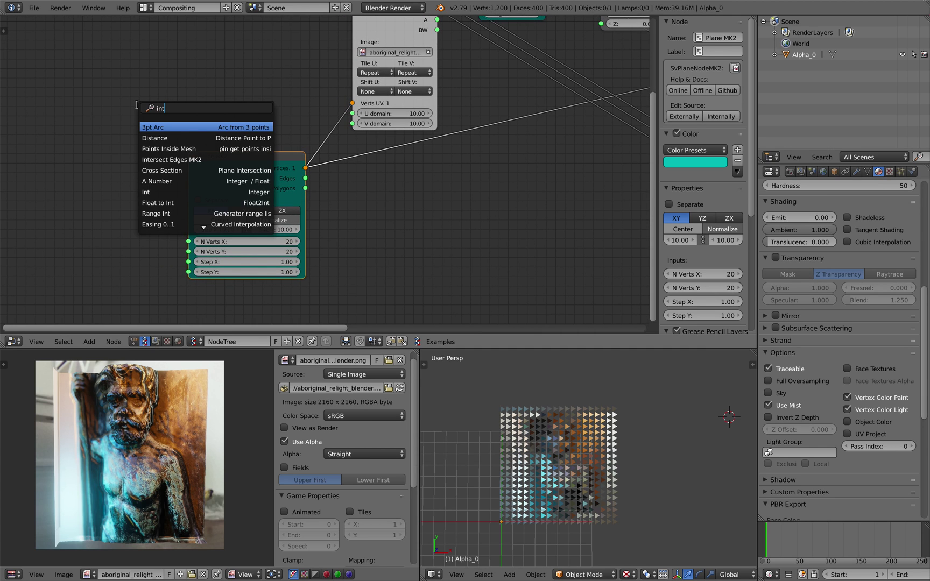
key(Down)
key(Down)
key(Down)
key(Down)
key(Down)
key(Down)
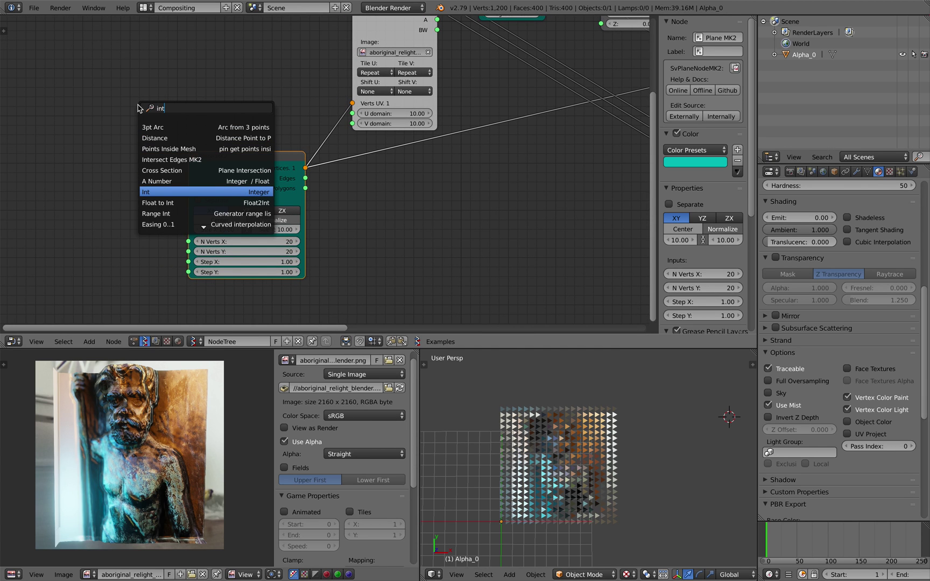
key(Return)
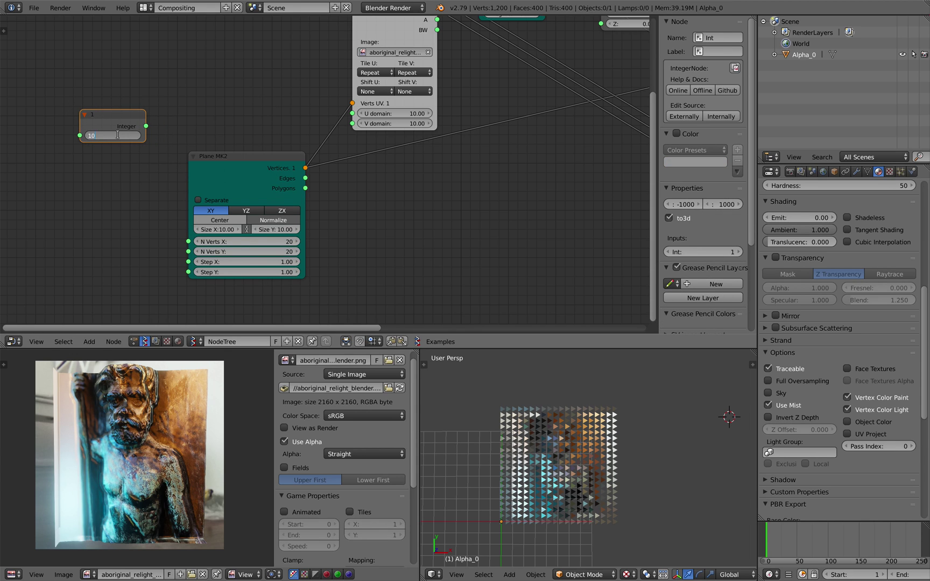
- Try to drive the Plane MK2 node's size with the Int node set to 10, and delete the Int node
key(Return)
drag(148, 127, 207, 236)
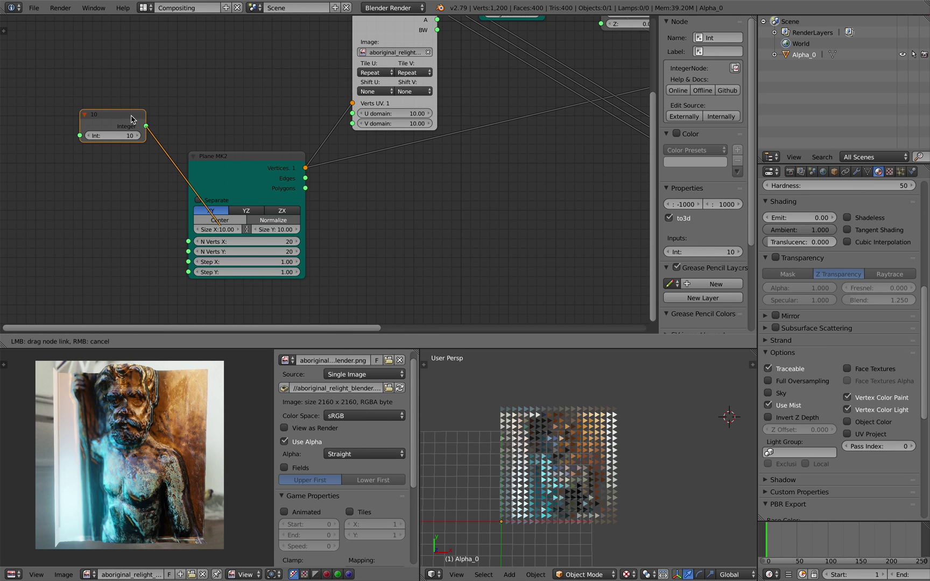
drag(131, 120, 125, 90)
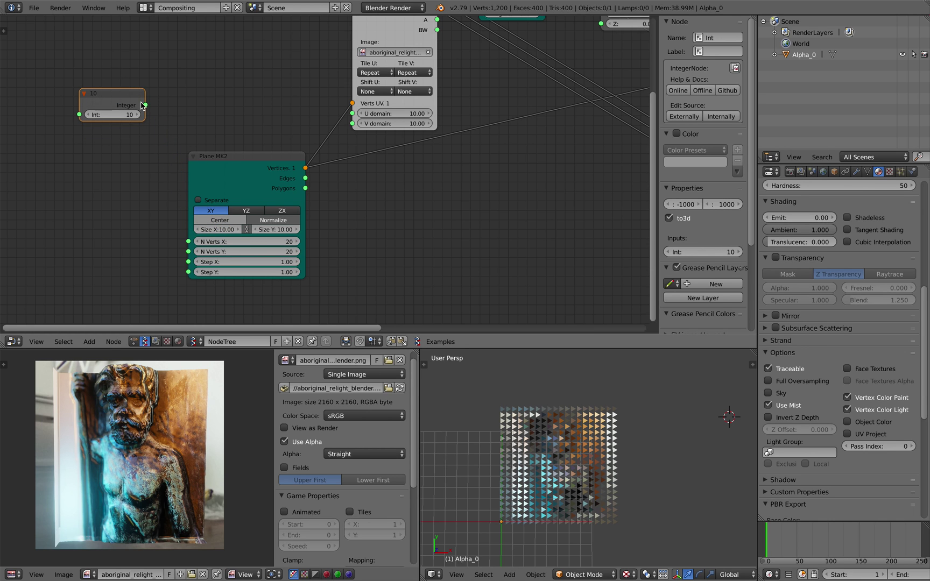
key(x)
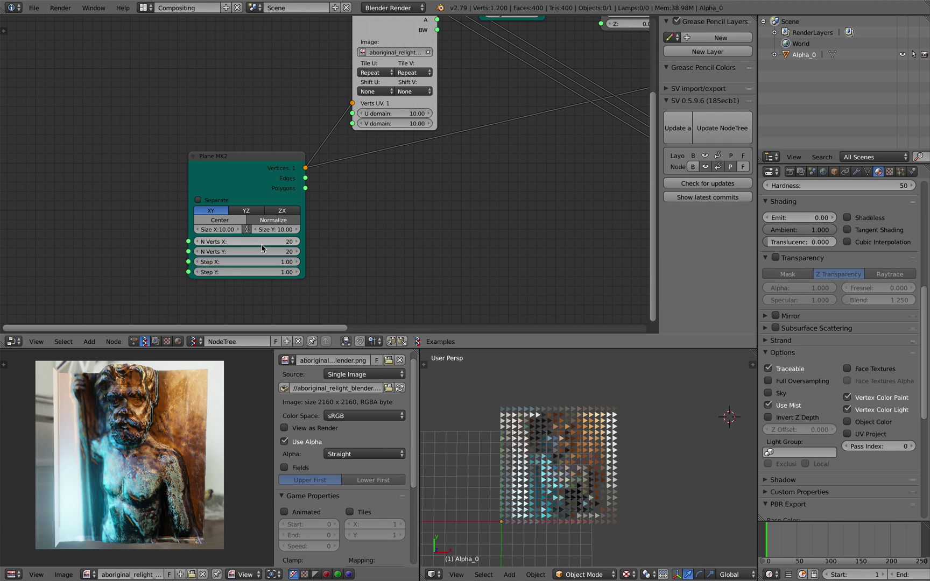
- Set the Plane MK2 node's N Verts X and N Verts Y to 10 and raise both to 40
drag(264, 249, 261, 241)
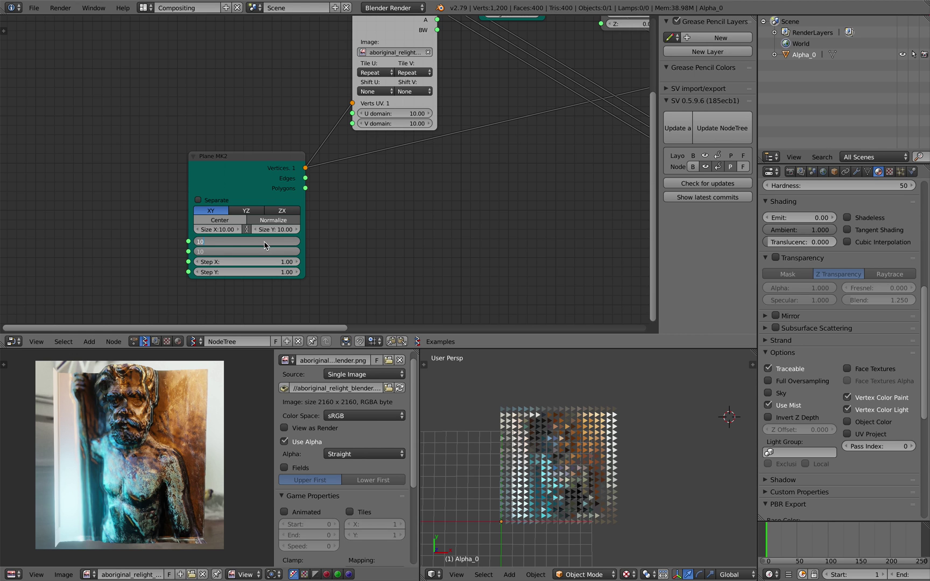
text(10)
key(Return)
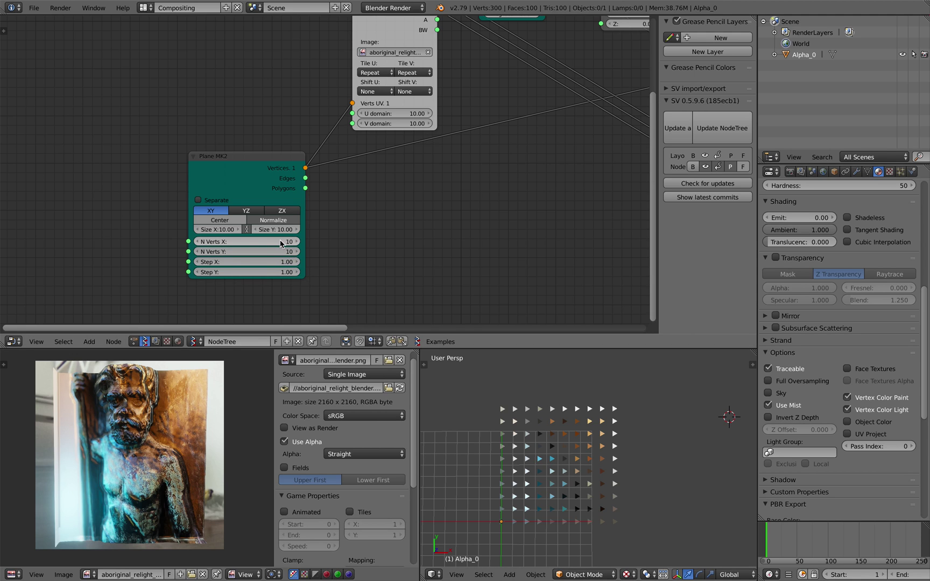
drag(281, 244, 278, 241)
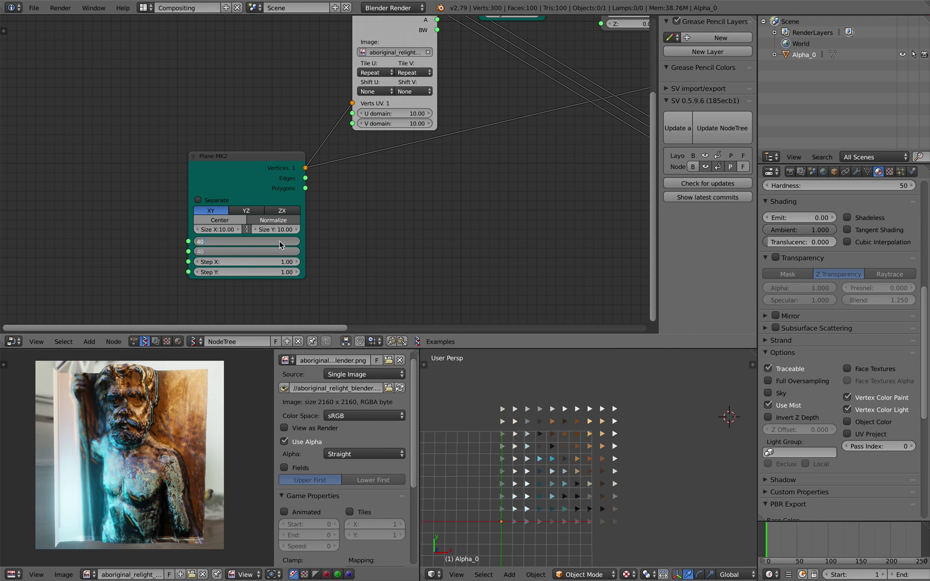
key(Return)
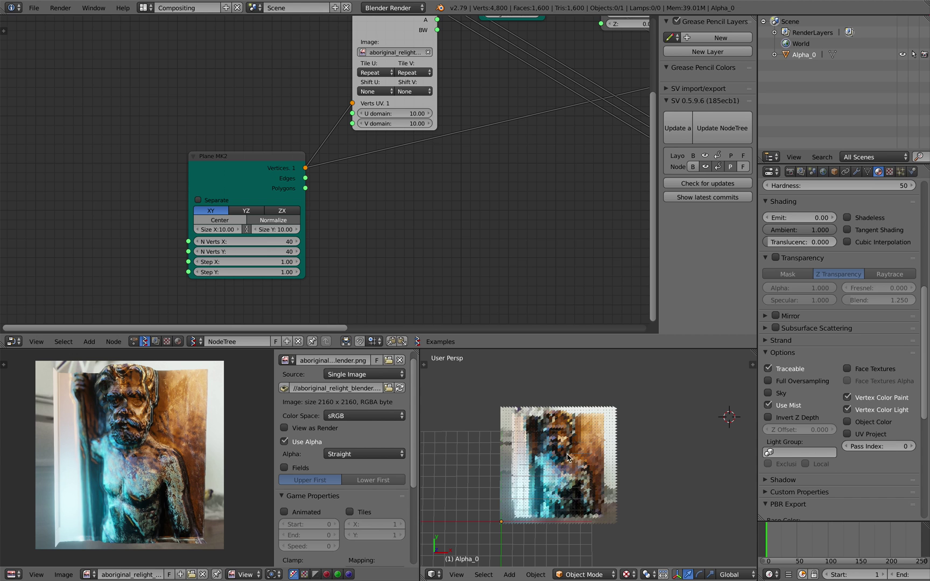
- Nudge the Plane MK2 node and the Evaluate Image node slightly apart in the node tree
scroll(584, 473, up, 3)
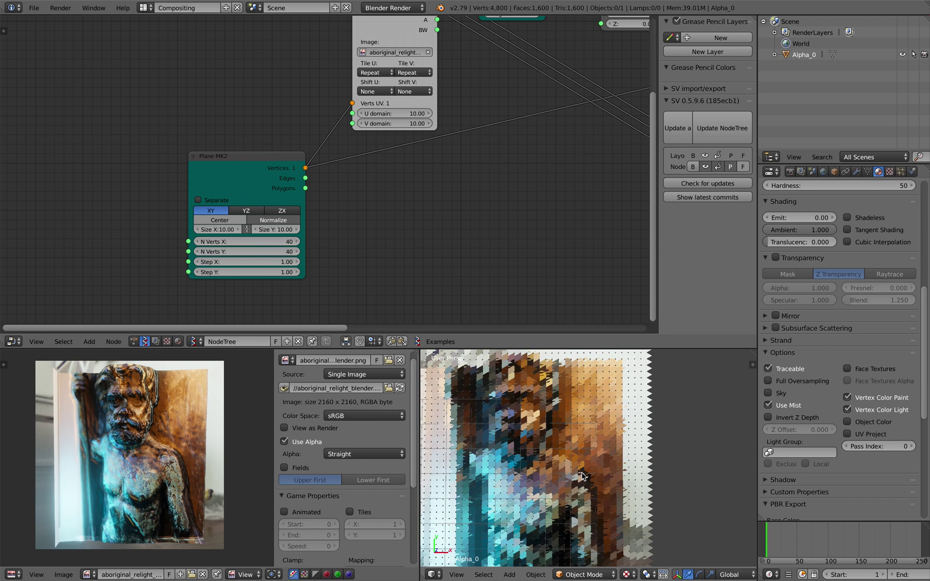
scroll(583, 472, down, 1)
scroll(583, 420, up, 1)
middle_drag(464, 113, 349, 159)
scroll(141, 261, down, 3)
middle_drag(441, 168, 354, 198)
middle_drag(167, 233, 335, 187)
scroll(335, 187, up, 3)
drag(248, 173, 236, 181)
middle_drag(375, 124, 296, 131)
drag(300, 35, 286, 27)
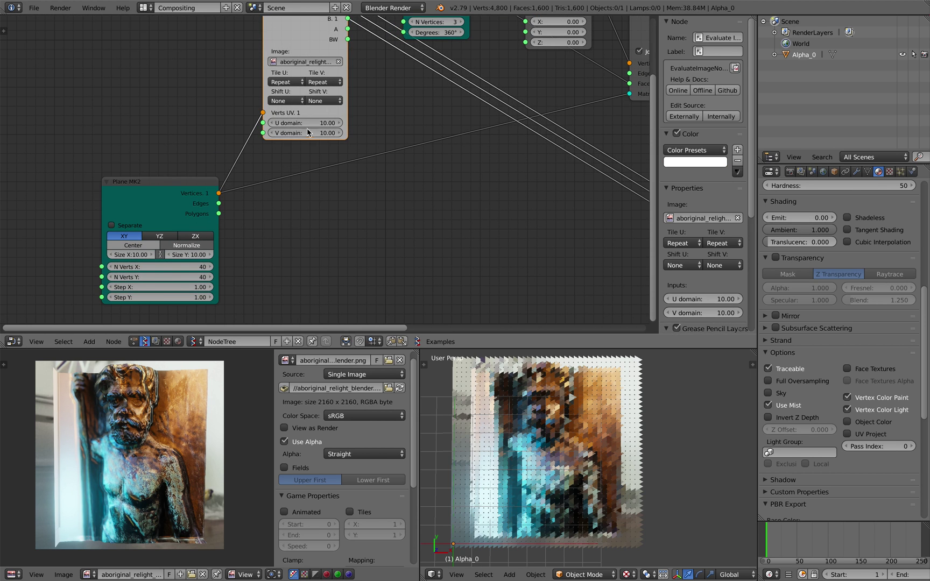
middle_drag(323, 251, 261, 262)
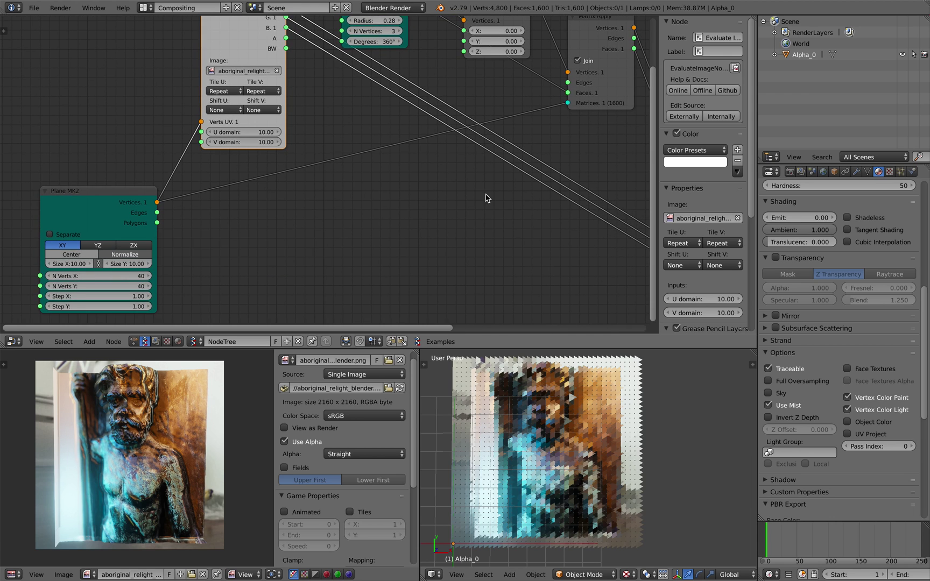
- Set the Circle node's N Vertices to 12
scroll(337, 209, down, 1)
middle_drag(486, 194, 349, 274)
scroll(260, 130, up, 1)
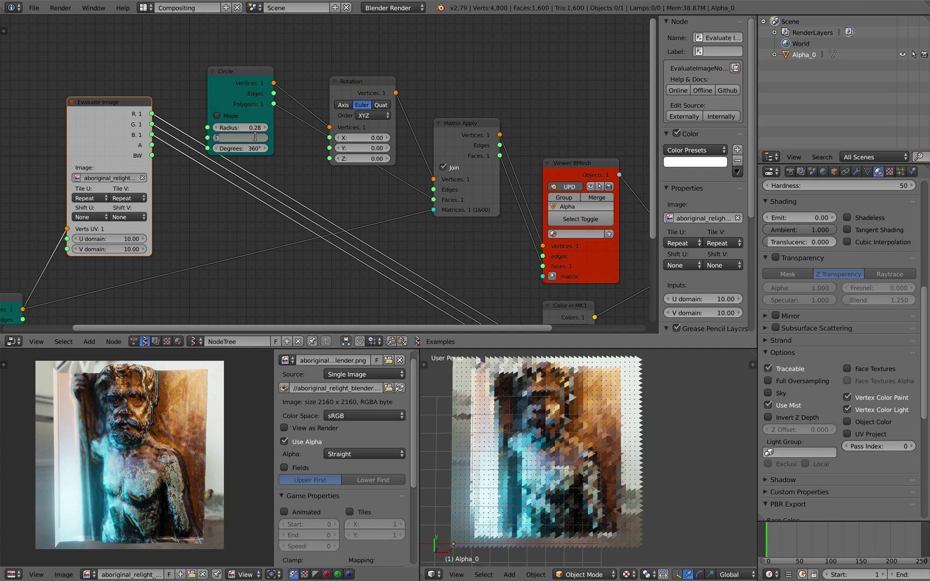
text(12)
key(Return)
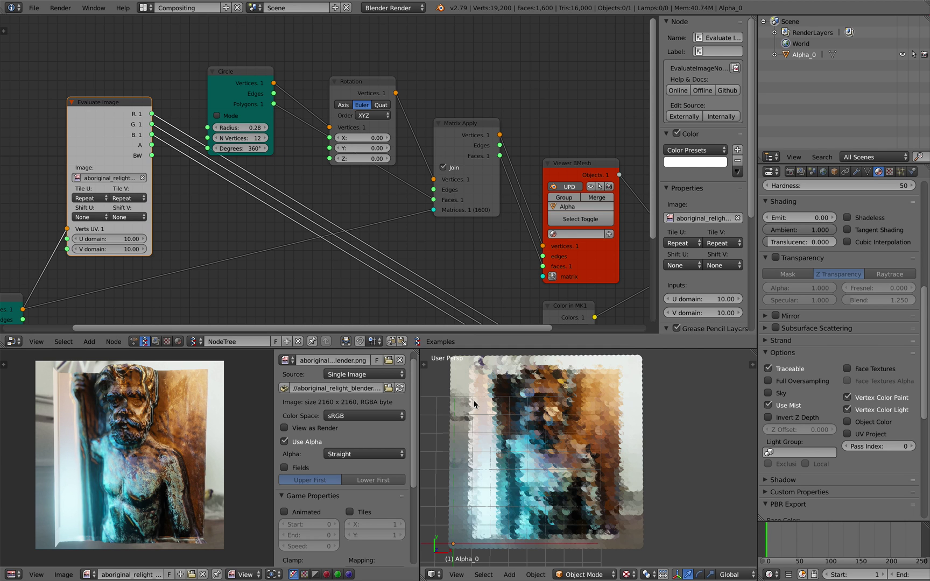
- Reduce the Circle node's Radius to 0.12 so the discs in the grid no longer overlap
drag(259, 128, 241, 128)
scroll(667, 447, up, 4)
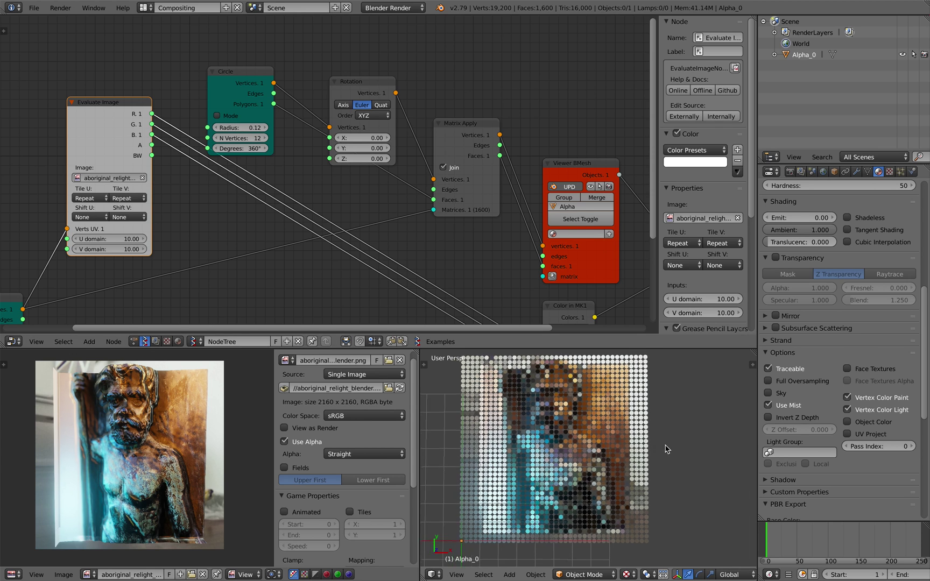
scroll(578, 449, down, 6)
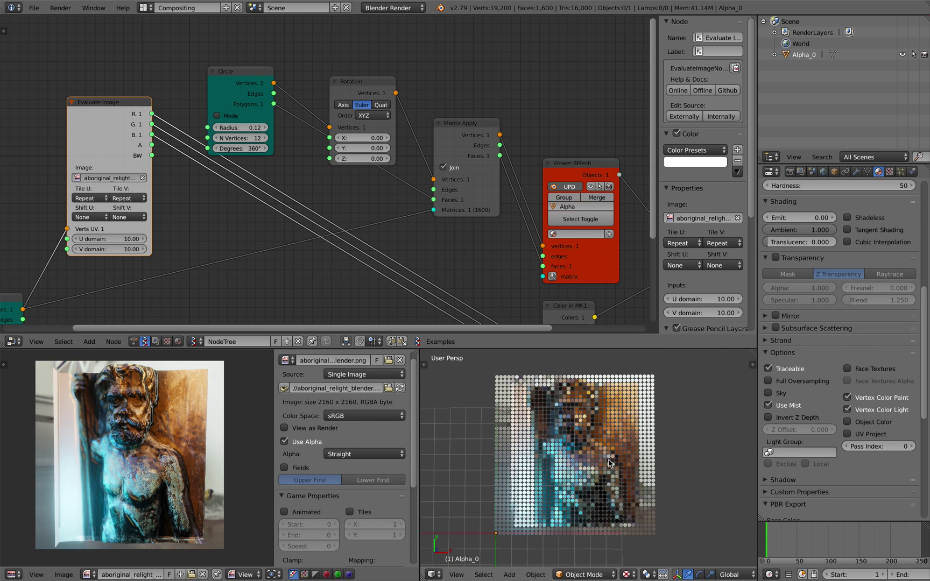
scroll(164, 431, down, 1)
middle_drag(161, 429, 190, 431)
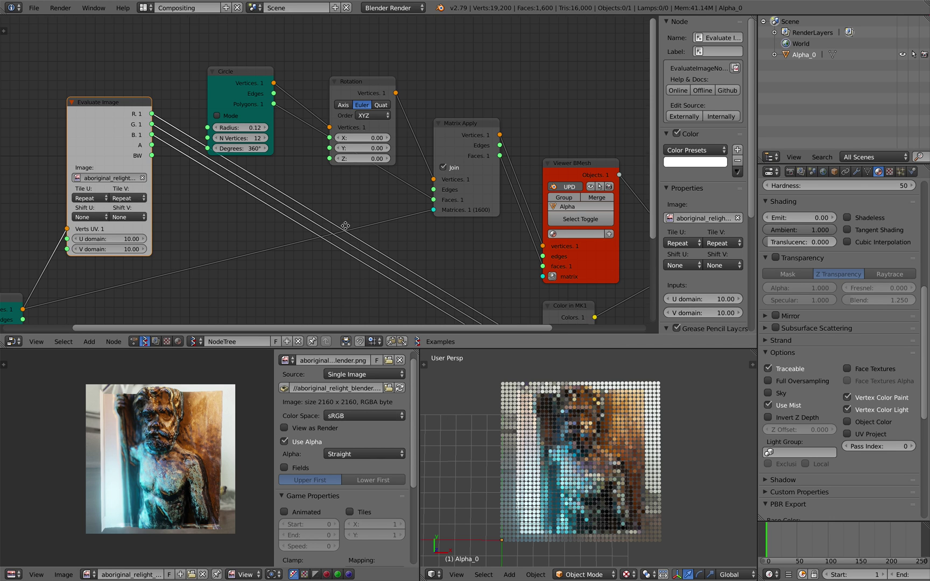
- Hide the node editor's sidebar and spread out the Vertex color mk3 and Viewer BMesh nodes, saving over the file
middle_drag(413, 217, 396, 169)
scroll(396, 169, down, 1)
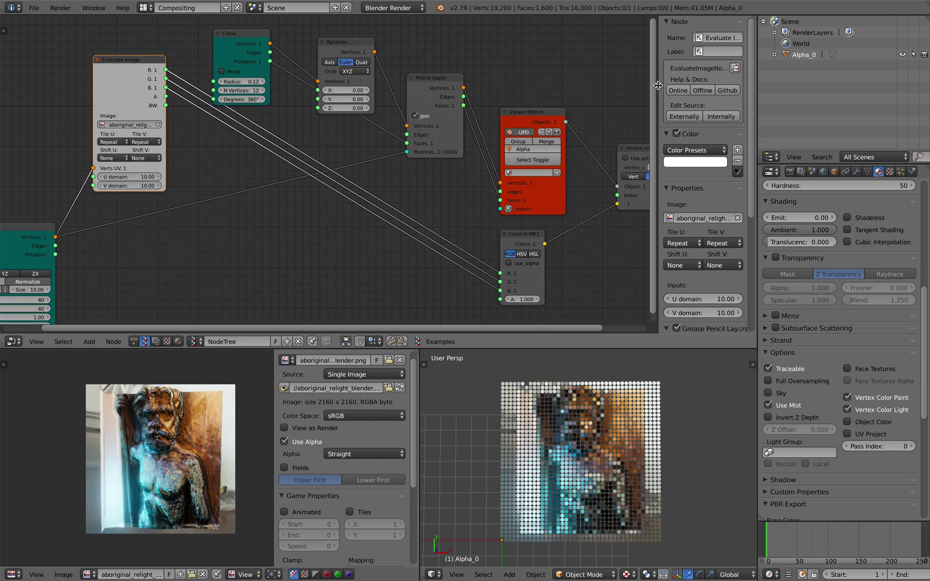
drag(658, 86, 812, 118)
middle_drag(620, 126, 610, 135)
key(ctrl+s)
click(610, 135)
drag(693, 157, 690, 170)
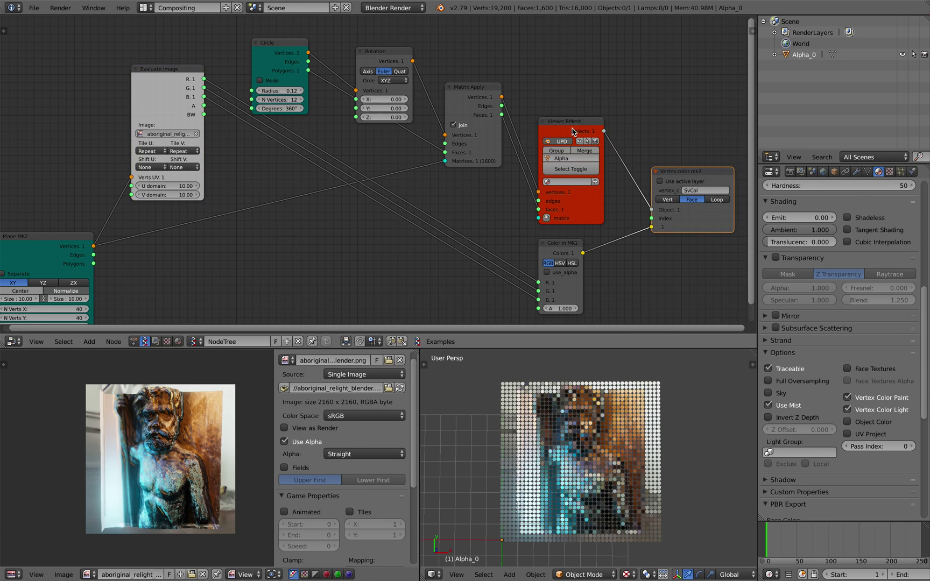
drag(575, 131, 570, 121)
right_click(586, 415)
key(r)
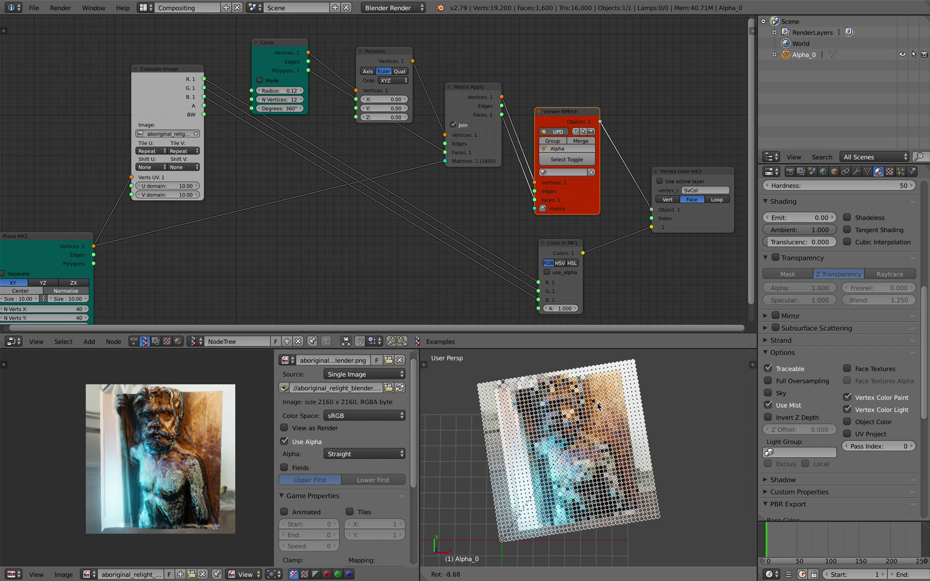
key(Escape)
key(a)
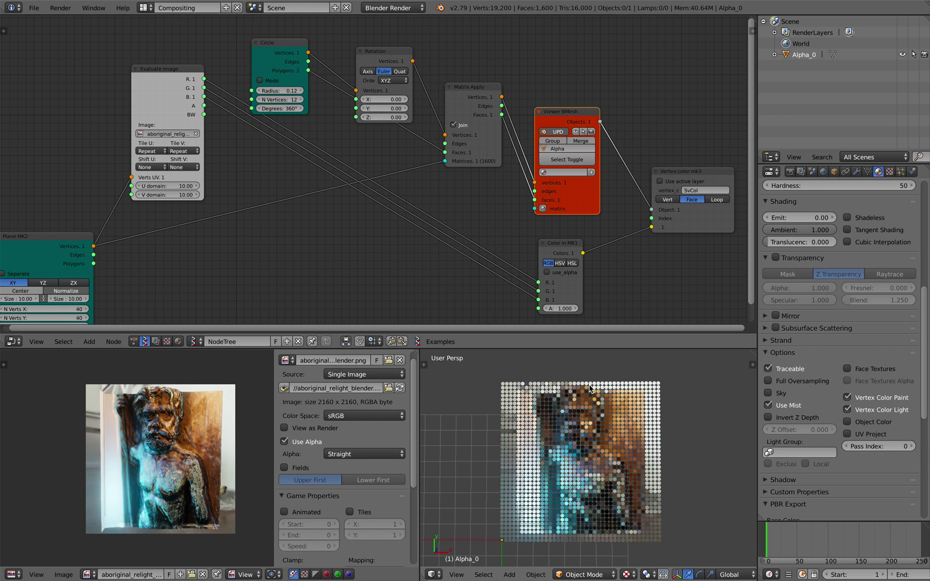
- Select the generated Alpha_0 mesh, examine its SvCol vertex color layer in the mesh data properties, and inspect the coloured discs
key(a)
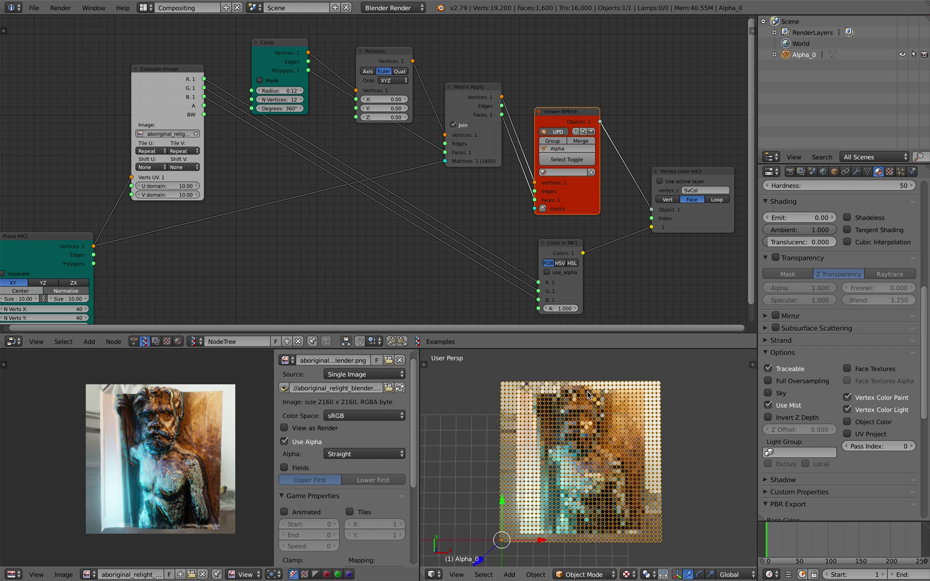
click(867, 171)
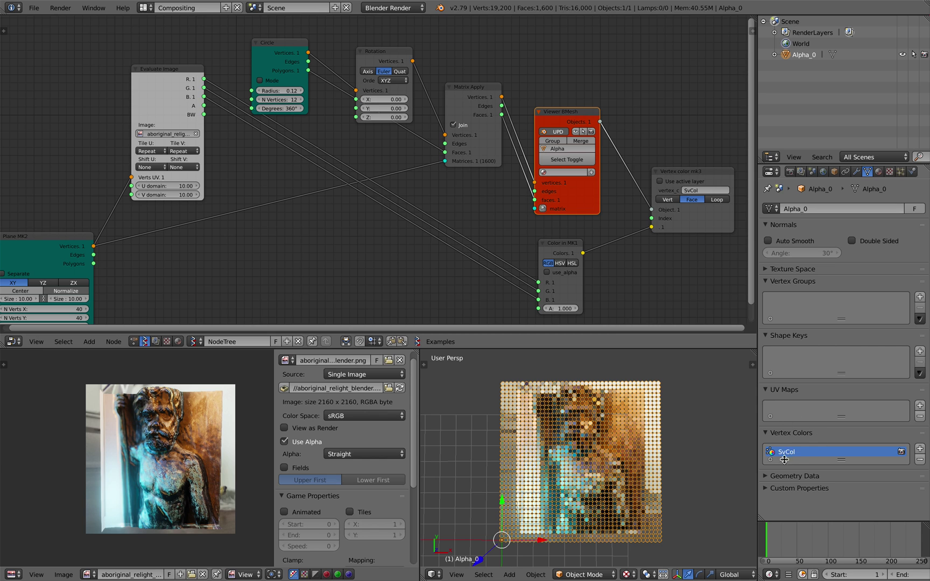
click(679, 444)
key(a)
scroll(624, 457, up, 6)
middle_drag(608, 474, 623, 457)
key(a)
key(a)
middle_drag(684, 449, 706, 449)
- Move the Rotation and Circle nodes up to make room in the tree and save over the file
middle_drag(489, 208, 498, 242)
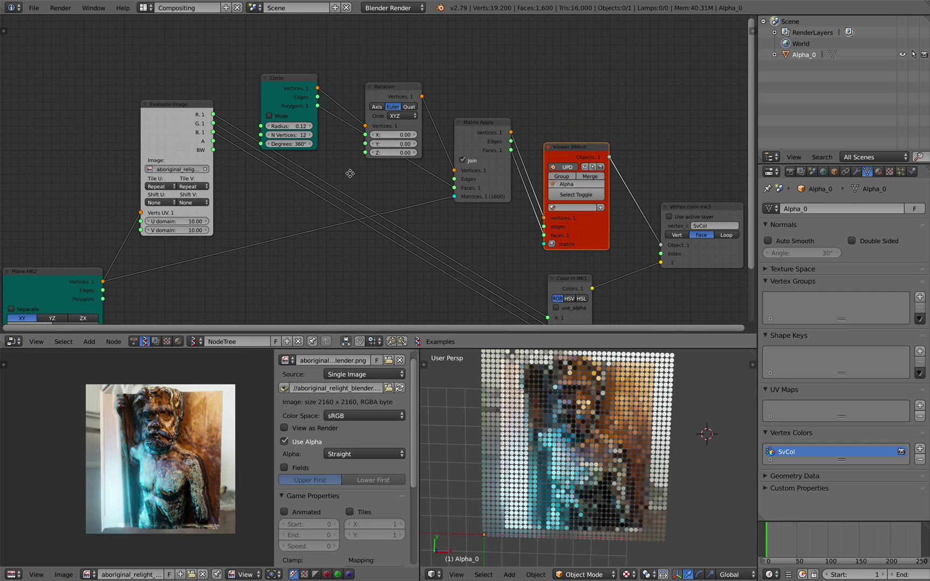
middle_drag(349, 173, 395, 197)
drag(424, 119, 443, 69)
drag(324, 111, 340, 71)
key(ctrl+s)
click(339, 72)
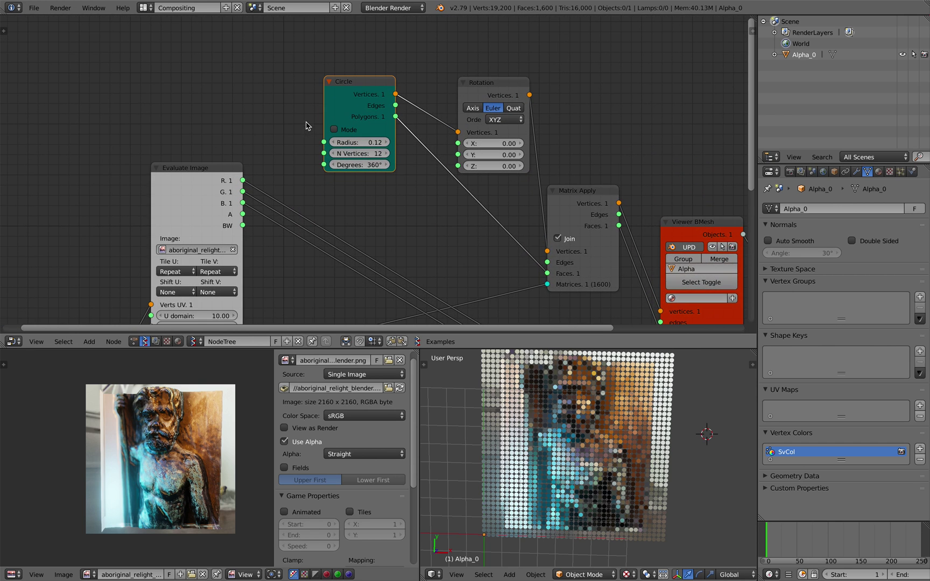
- Add a Random Num Gen node beside the Circle node and save over the file
scroll(253, 141, up, 3)
key(alt+space)
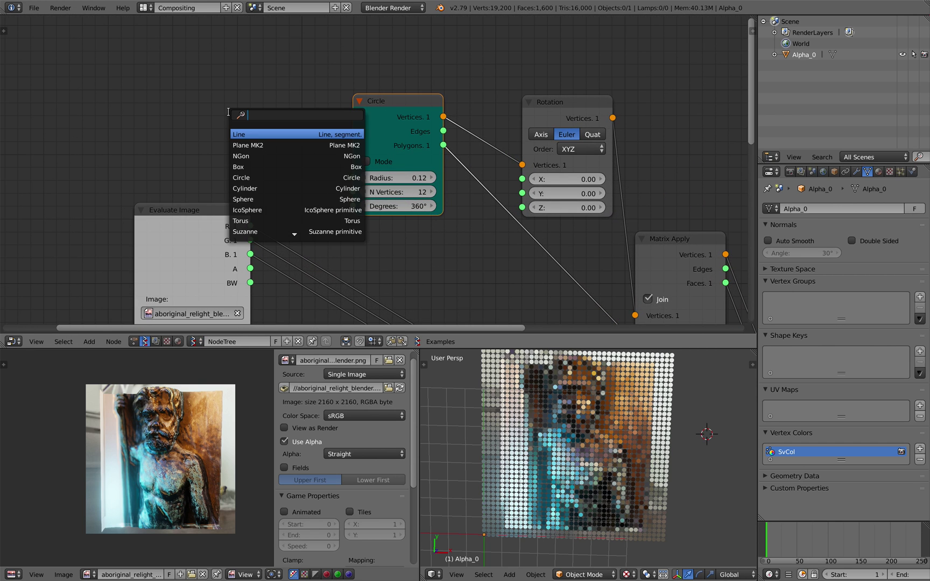
text(random n)
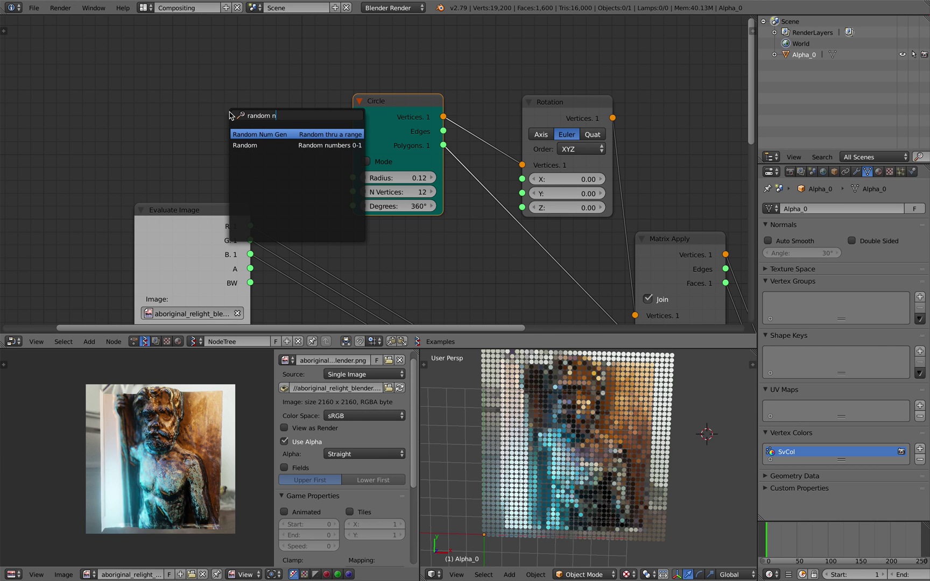
key(Return)
click(204, 68)
key(ctrl+s)
click(204, 68)
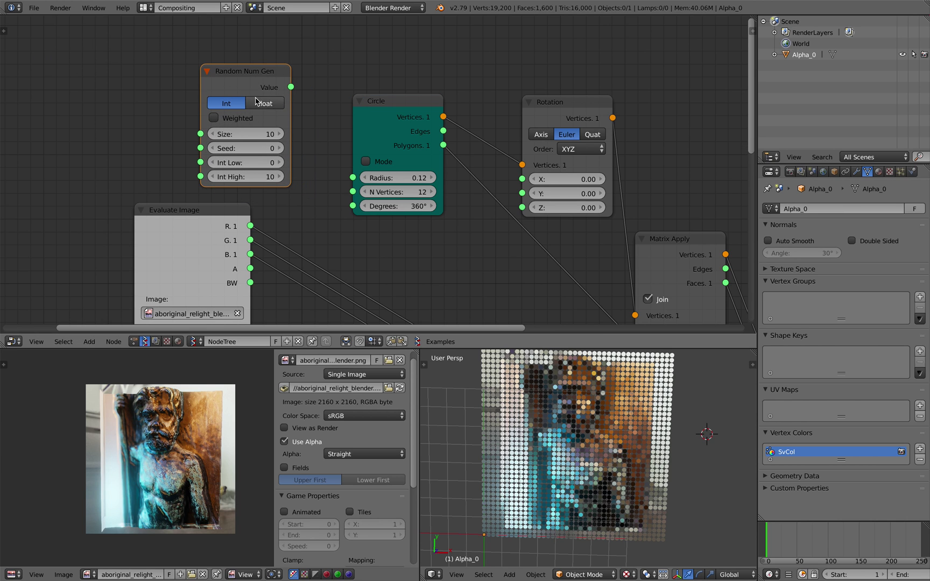
- Switch the Random Num Gen node to Float numbers and save over the file
click(261, 103)
scroll(296, 164, down, 1)
scroll(297, 161, down, 2)
middle_drag(324, 202, 326, 182)
key(ctrl+s)
click(326, 182)
- Check the matrix count on the Matrix Apply node and set the Random Num Gen node's Size to 1600
middle_drag(406, 224, 288, 145)
middle_drag(495, 222, 375, 188)
middle_drag(458, 246, 436, 212)
scroll(435, 212, up, 3)
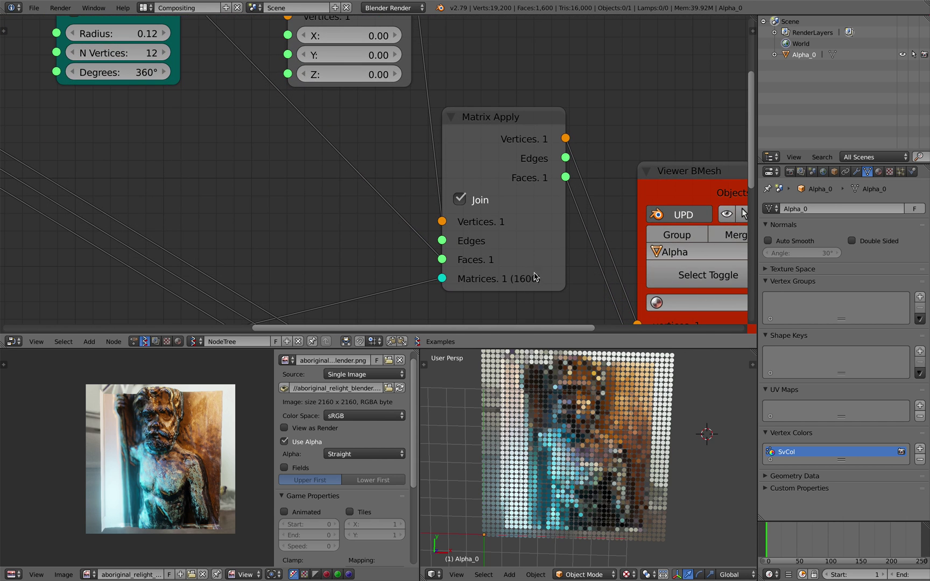
scroll(301, 167, down, 5)
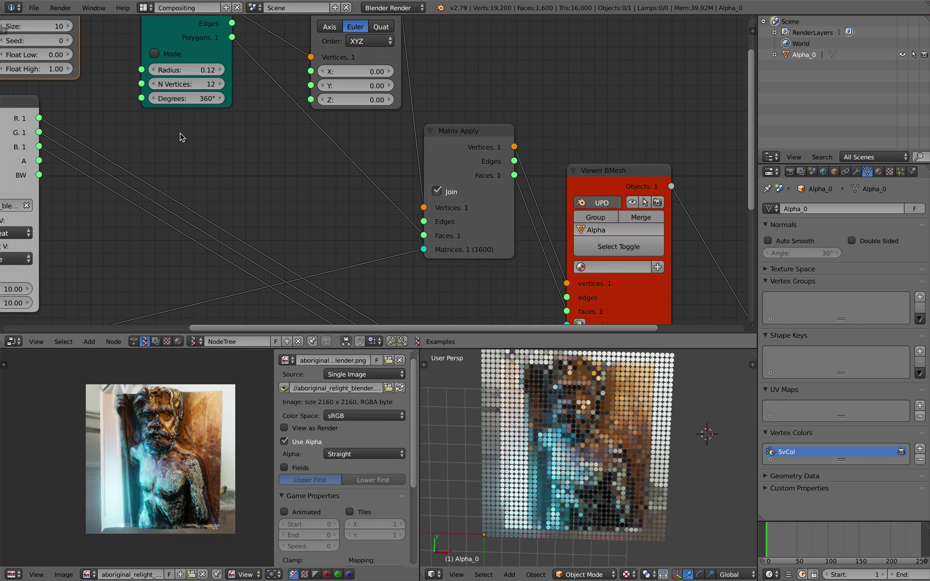
middle_drag(183, 139, 406, 253)
key(ctrl+s)
click(426, 252)
click(277, 149)
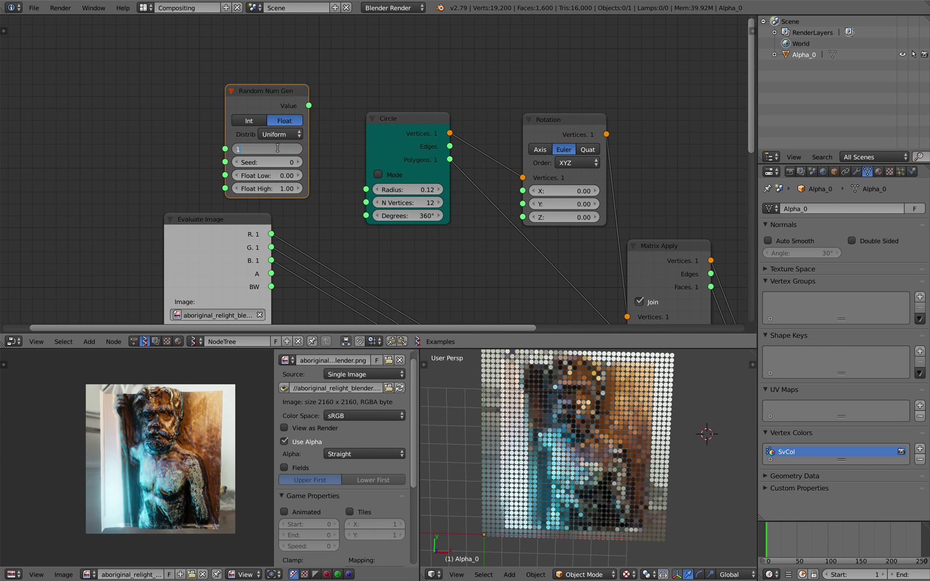
text(1600)
key(Return)
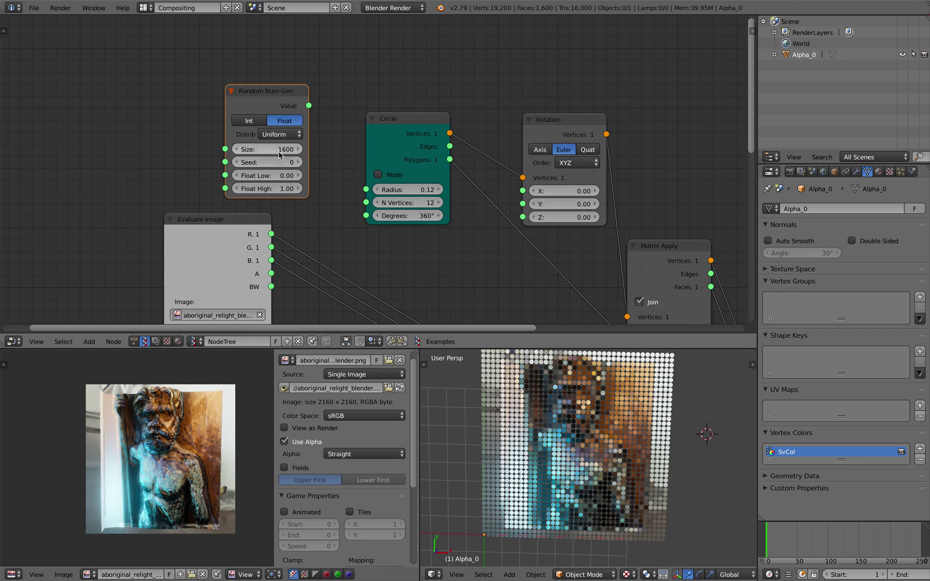
- Drive the Circle node's Radius with the Random Num Gen node, using Float Low 0.36 and Float High 0.70, and save over the file
drag(255, 93, 244, 86)
drag(237, 158, 265, 171)
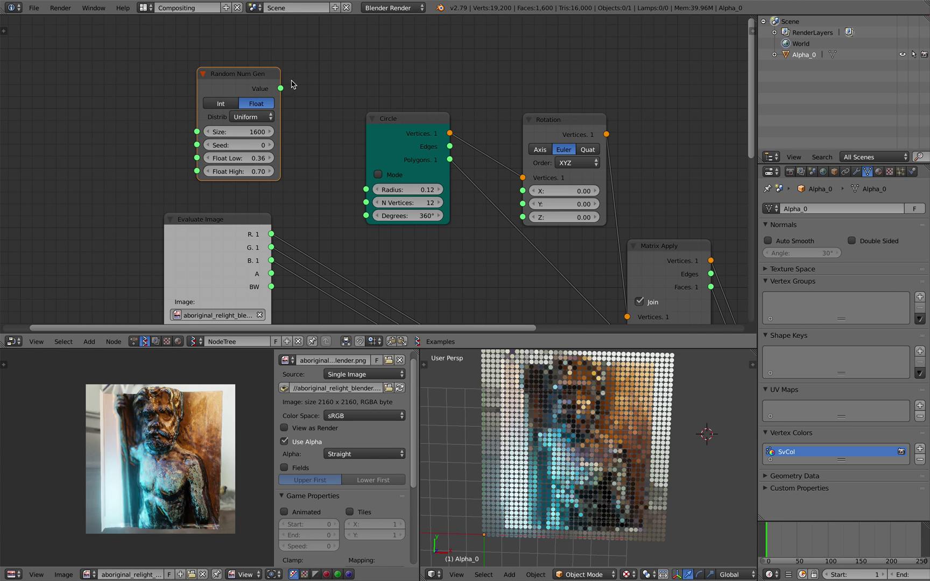
drag(281, 88, 367, 189)
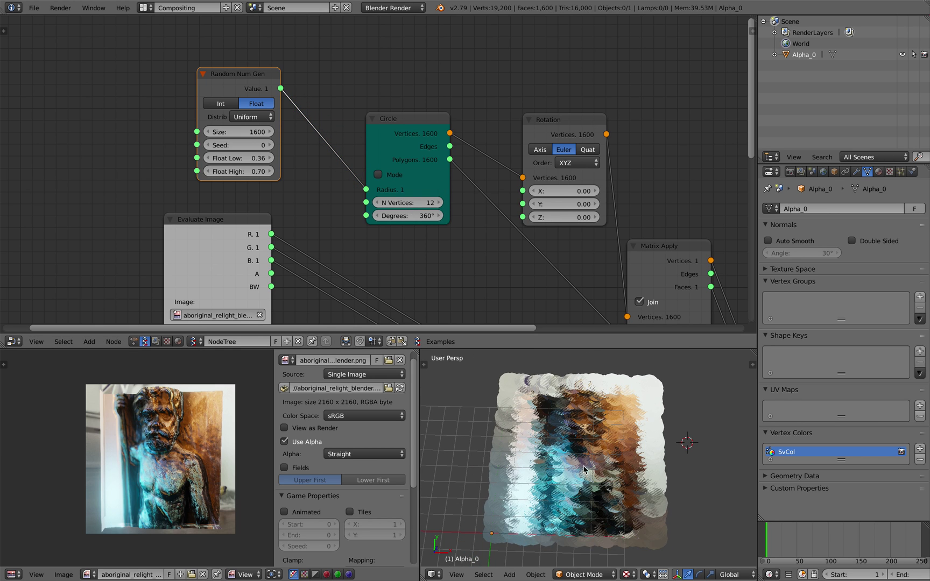
scroll(335, 221, down, 1)
key(ctrl+s)
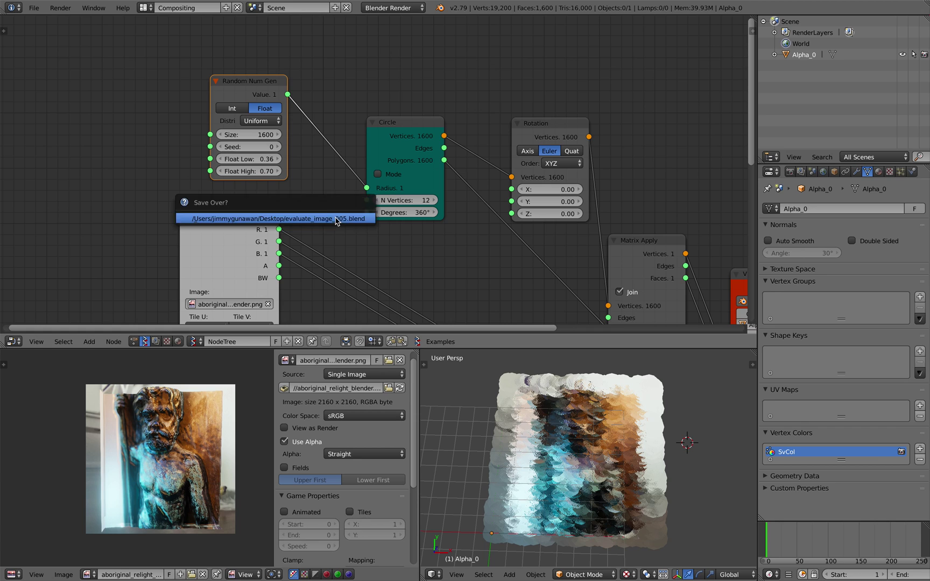
click(336, 220)
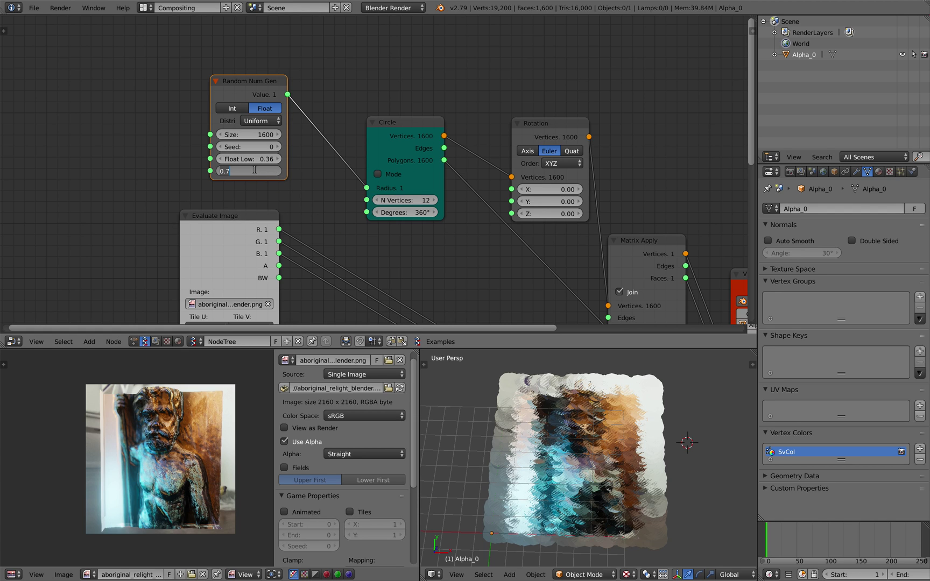
- Set the Random Num Gen node's Float High to 0.6 and Float Low to 0.10, and save over the file
text(0.6)
key(Return)
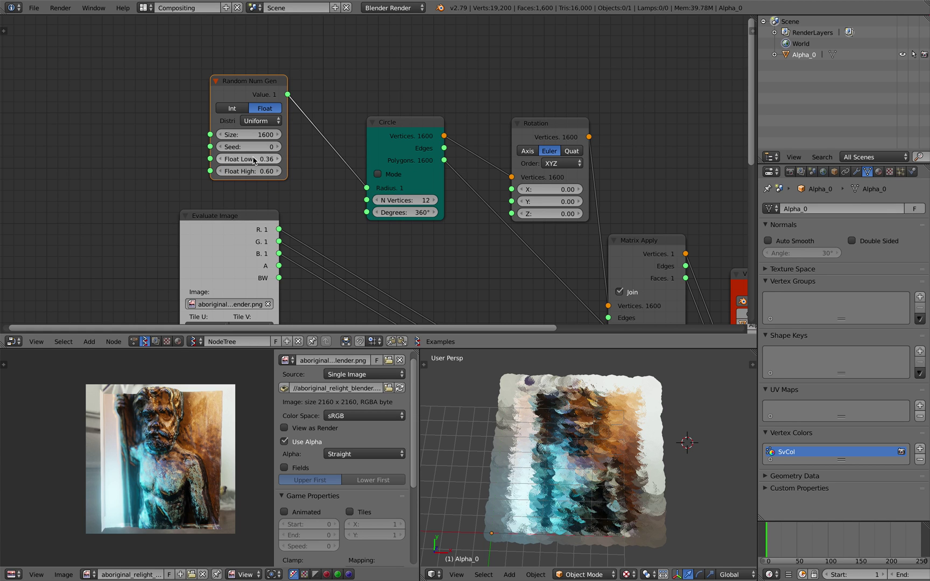
key(Return)
key(ctrl+s)
middle_drag(445, 431, 557, 465)
click(471, 473)
scroll(535, 463, down, 2)
key(ctrl+s)
click(557, 464)
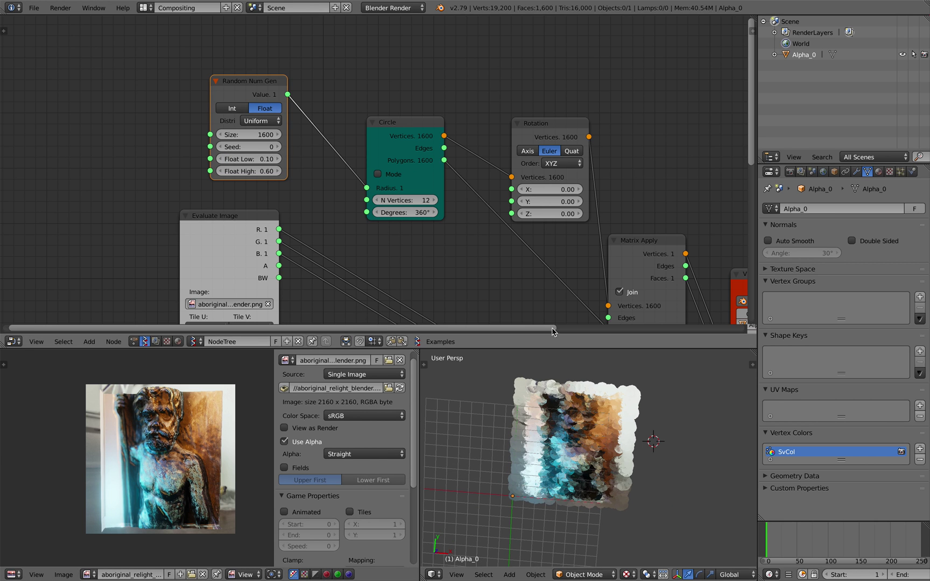
middle_drag(537, 294, 499, 259)
key(ctrl+s)
click(499, 260)
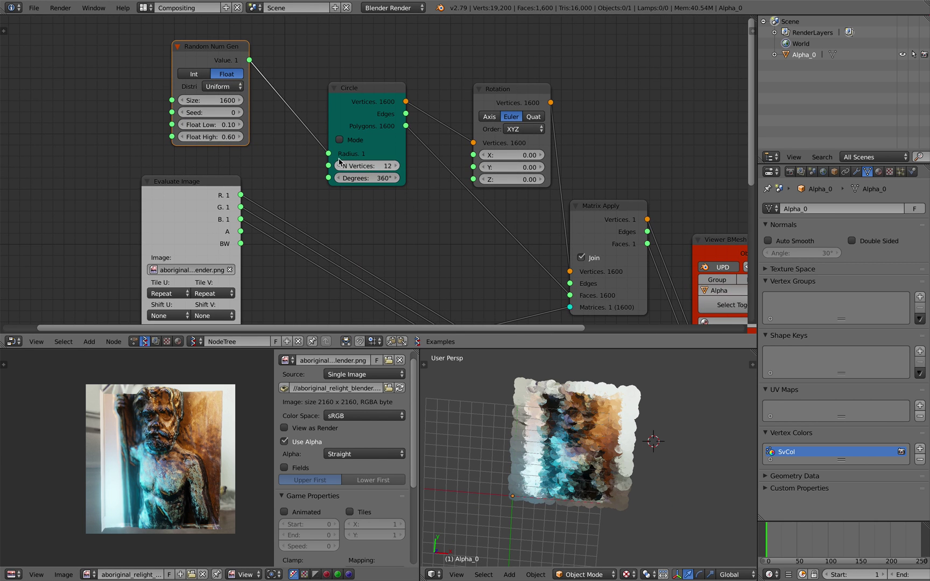
- Lower the Random Num Gen node's Float High to 0.4 and save over the file
click(229, 136)
text(.4)
key(Return)
middle_drag(526, 444, 516, 434)
key(ctrl+s)
click(516, 434)
- Insert a Randomize input vertices node on the link between the Plane MK2 vertices and the Matrix Apply matrices
middle_drag(507, 273, 483, 187)
middle_drag(477, 240, 522, 163)
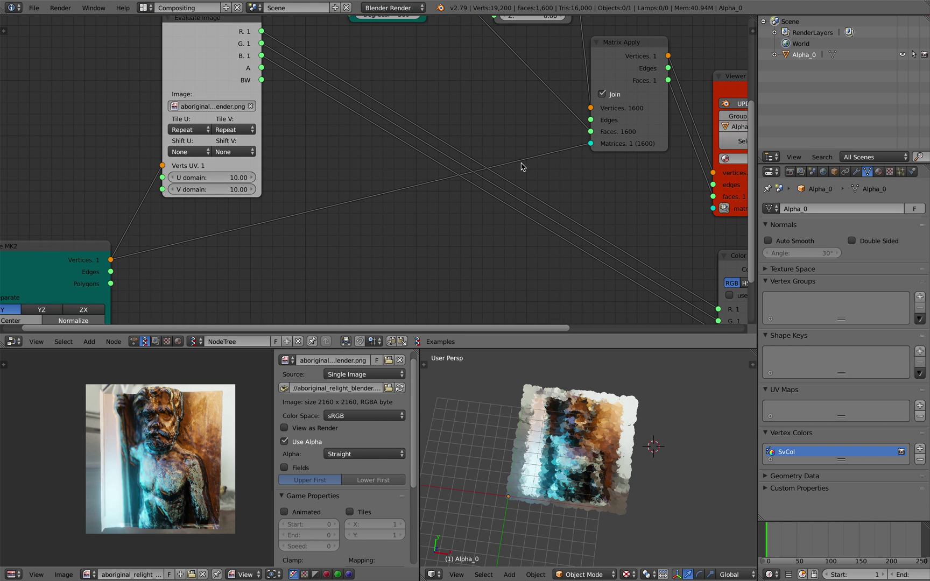
middle_drag(583, 436, 579, 469)
scroll(579, 449, up, 3)
key(alt+space)
text(randomi)
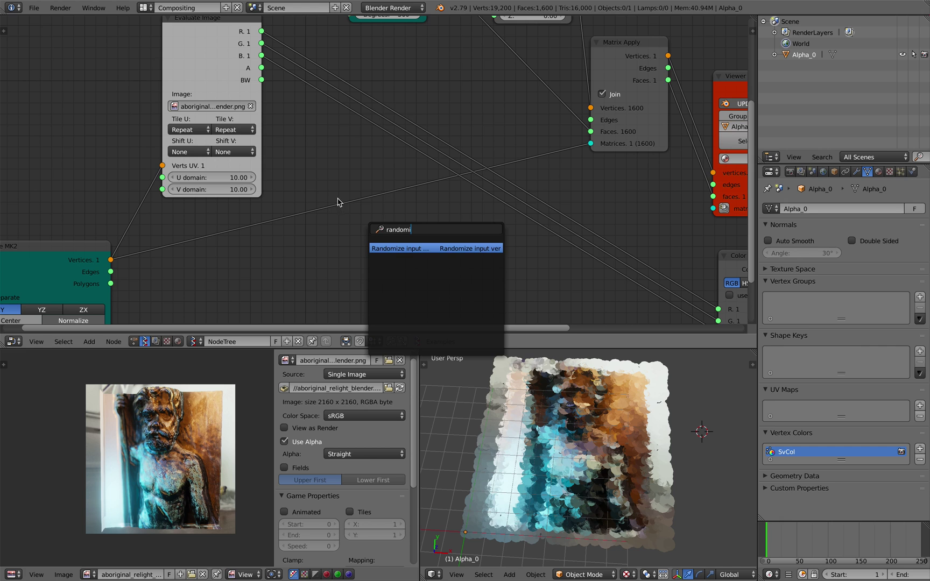
key(Return)
click(147, 435)
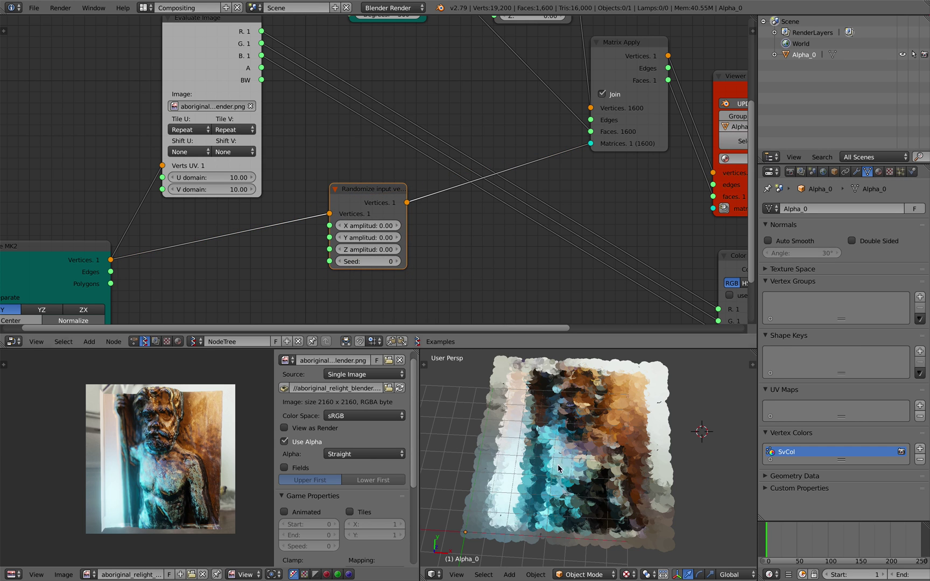
- Set the Randomize input vertices node's Z amplitude to about 4.04 and save over the file
click(373, 249)
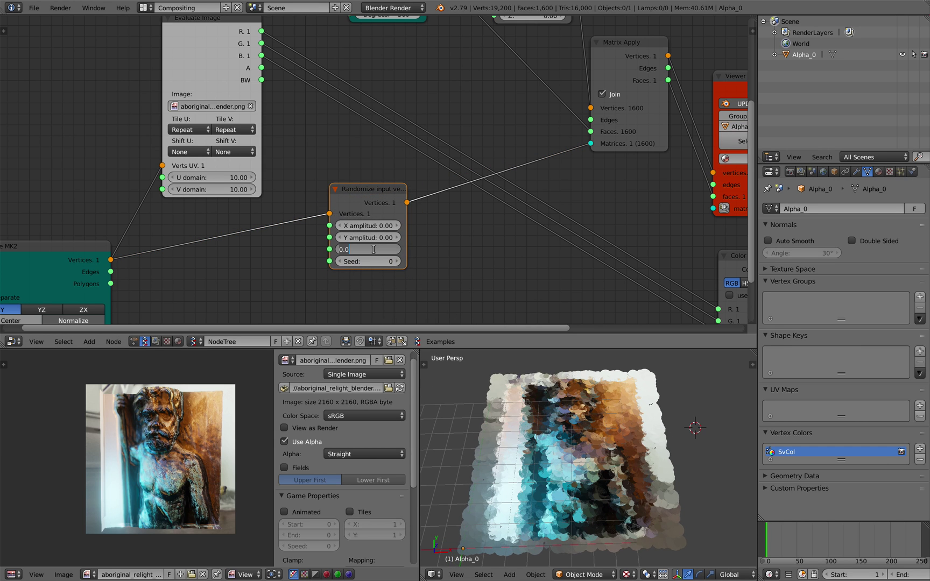
key(Return)
drag(374, 250, 420, 249)
scroll(620, 481, down, 4)
mouse_move(620, 481)
middle_down()
mouse_move(614, 417)
mouse_move(613, 471)
middle_up()
scroll(610, 478, up, 4)
scroll(610, 477, down, 3)
key(ctrl+s)
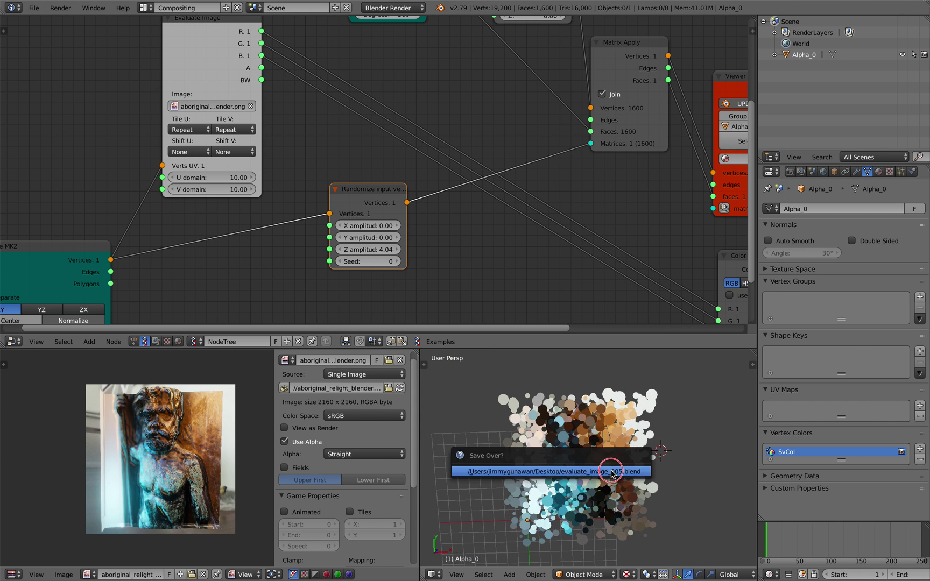
click(613, 471)
- Reduce the Randomize input vertices node's Z amplitude to about 1.32 with X and Y amplitudes at 0, and reposition the node
mouse_move(364, 249)
mouse_down()
mouse_move(383, 249)
mouse_move(339, 249)
mouse_move(350, 249)
mouse_up()
middle_drag(518, 447, 697, 433)
scroll(543, 437, up, 3)
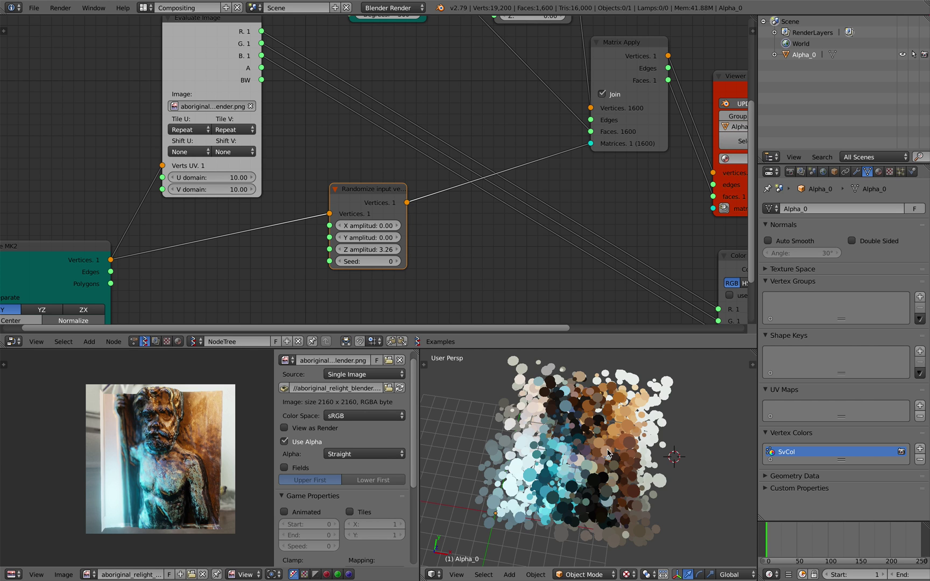
middle_drag(608, 453, 592, 465)
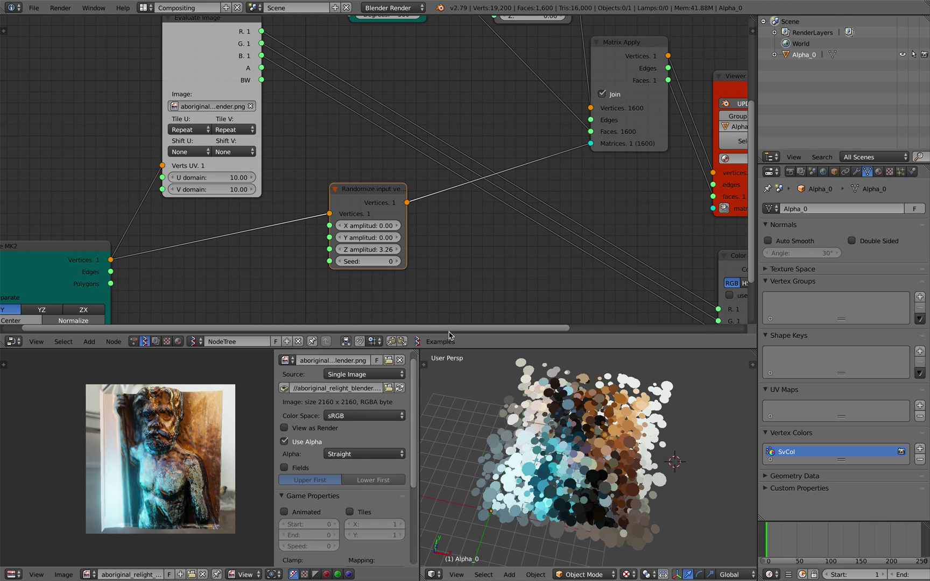
drag(368, 237, 391, 276)
text(0)
key(Return)
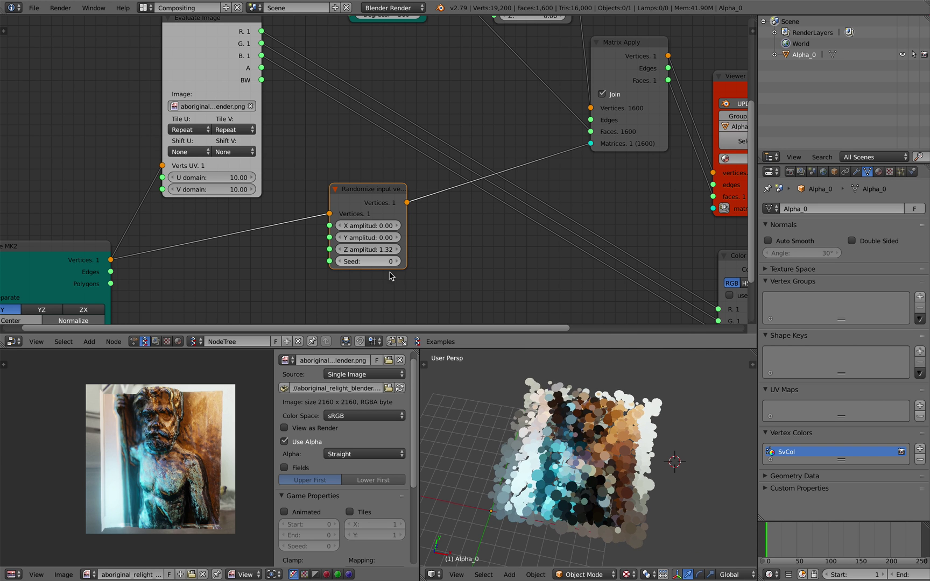
drag(375, 199, 358, 209)
middle_drag(548, 451, 572, 448)
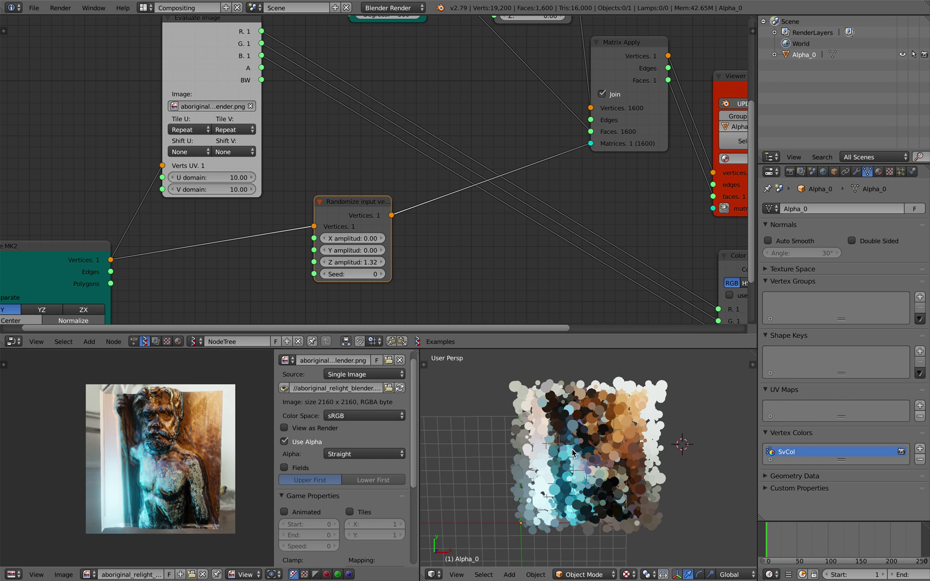
- Set the Circle node's N Vertices to 3 so the circles become triangles
middle_drag(451, 126, 433, 280)
middle_drag(495, 168, 495, 184)
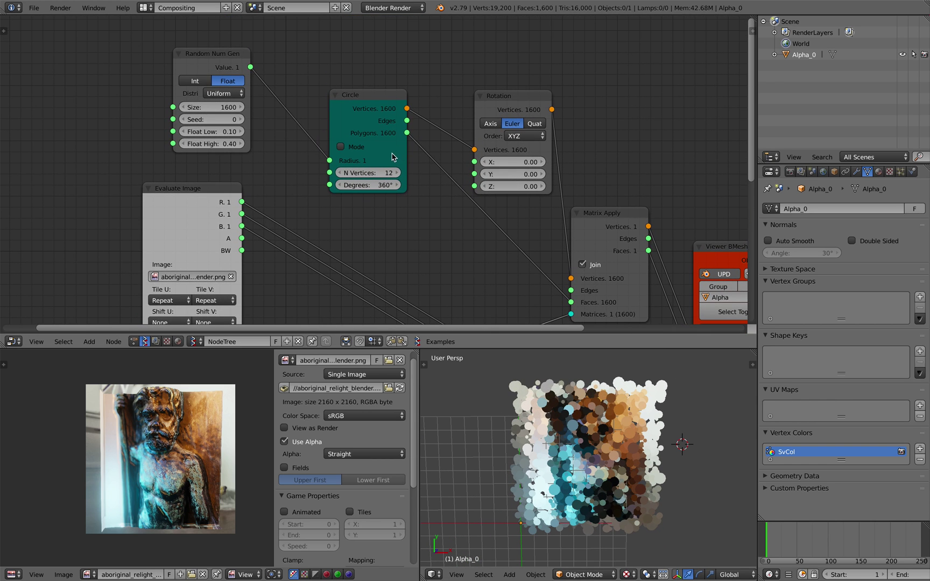
key(Return)
middle_drag(613, 439, 617, 459)
scroll(605, 455, up, 1)
scroll(617, 459, up, 1)
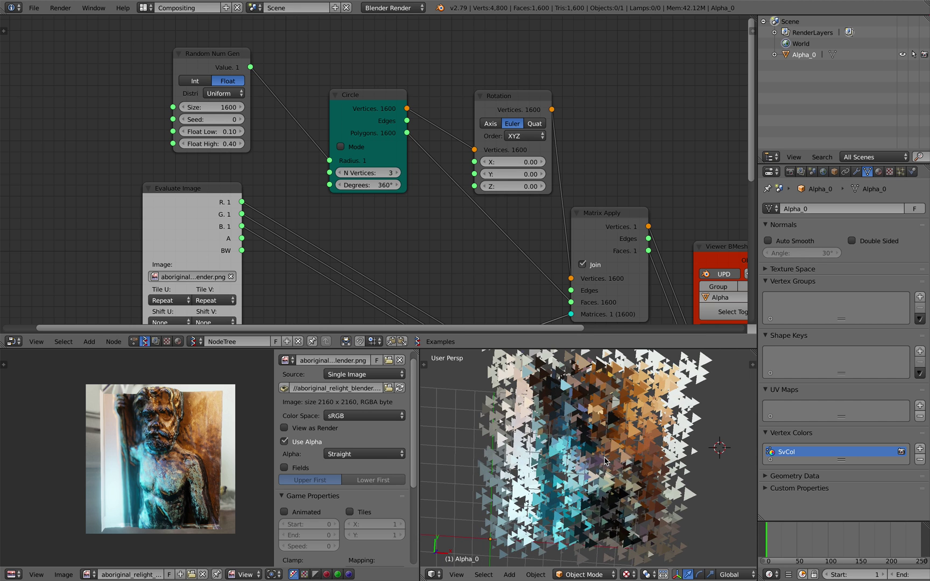
- Raise the Circle node's N Vertices to 4 and move the Circle and Rotation nodes farther apart
click(398, 172)
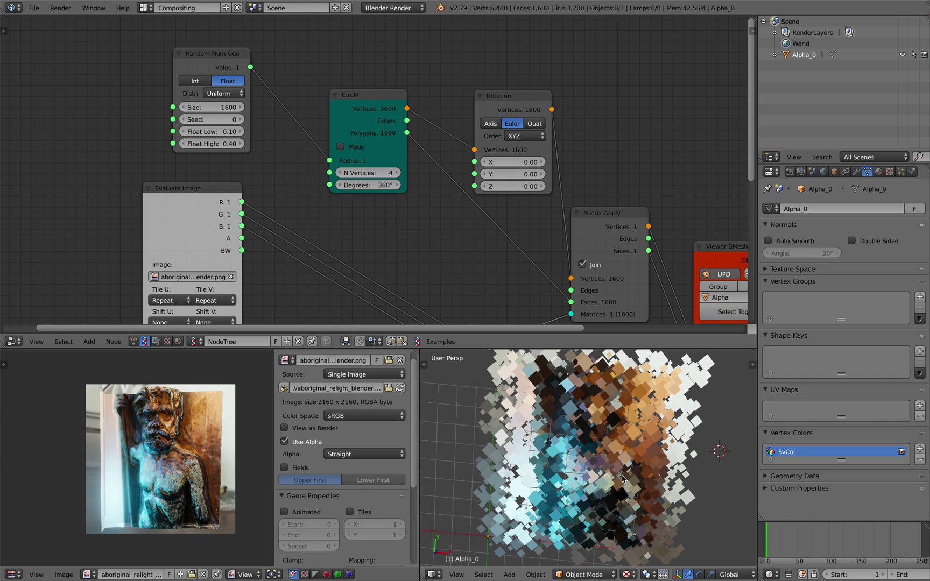
scroll(450, 205, down, 1)
drag(386, 110, 349, 99)
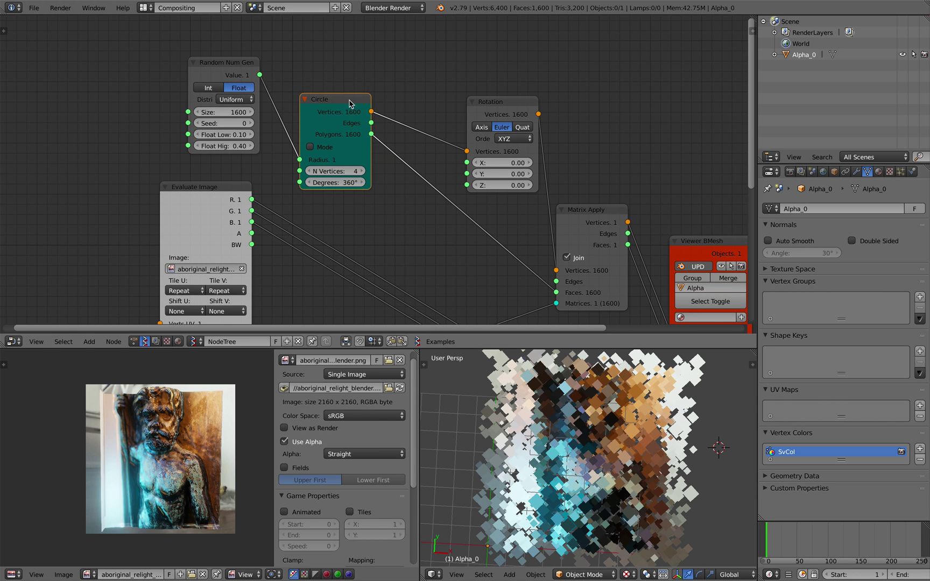
mouse_move(570, 447)
middle_down()
mouse_move(587, 430)
mouse_move(584, 444)
middle_up()
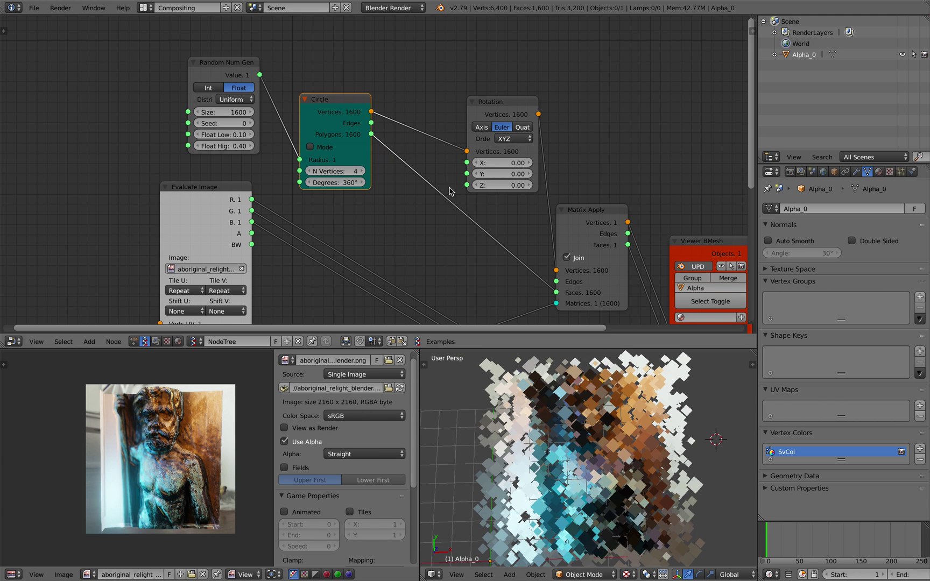
drag(477, 121, 482, 107)
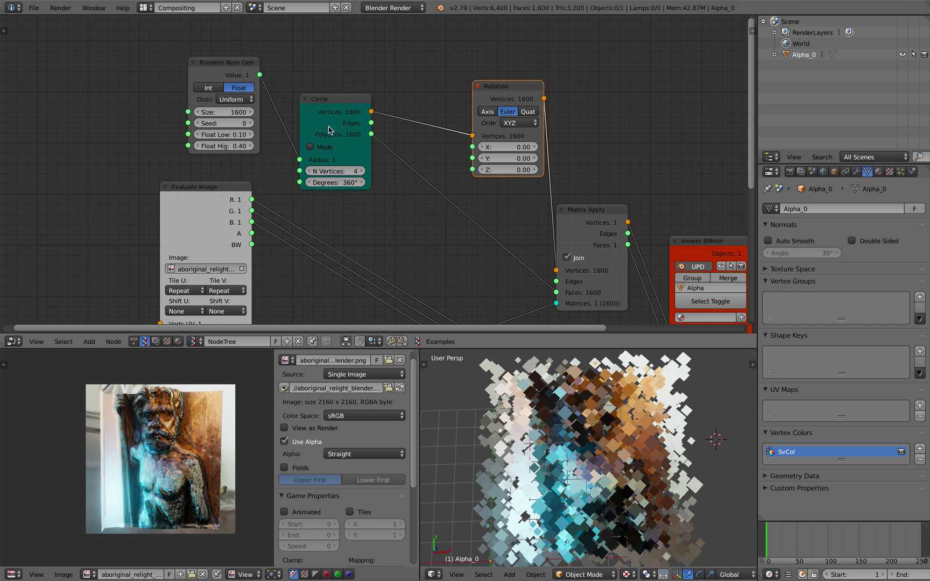
- Duplicate the Randomize input vertices node onto the link between the Circle vertices and the Rotation node
scroll(344, 156, down, 1)
middle_drag(394, 233, 379, 176)
scroll(380, 188, down, 1)
click(348, 256)
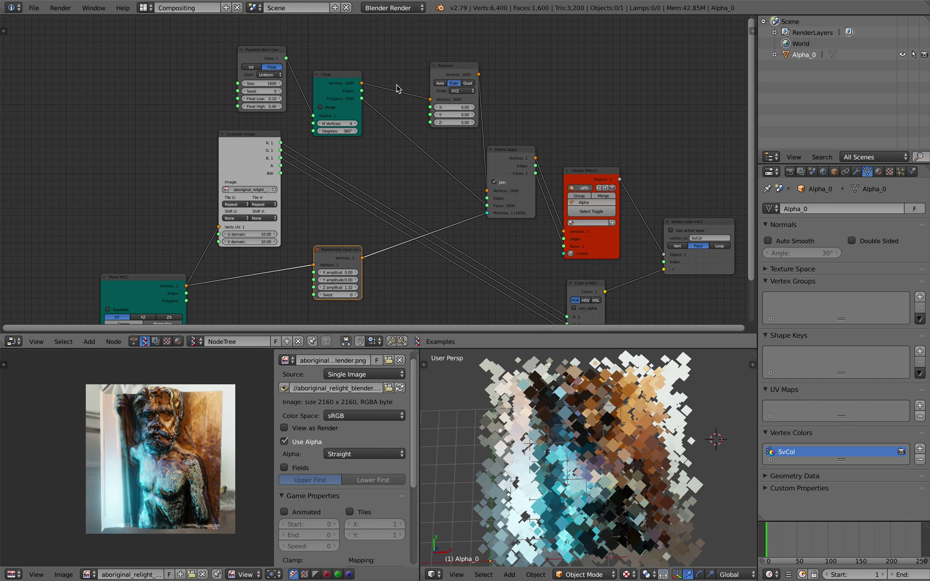
key(shift+d)
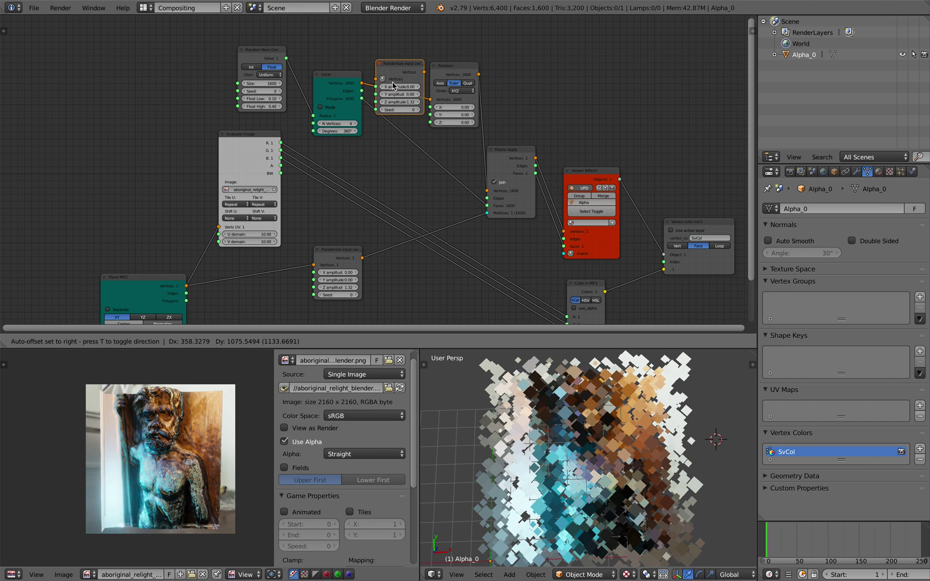
click(394, 85)
scroll(393, 86, up, 3)
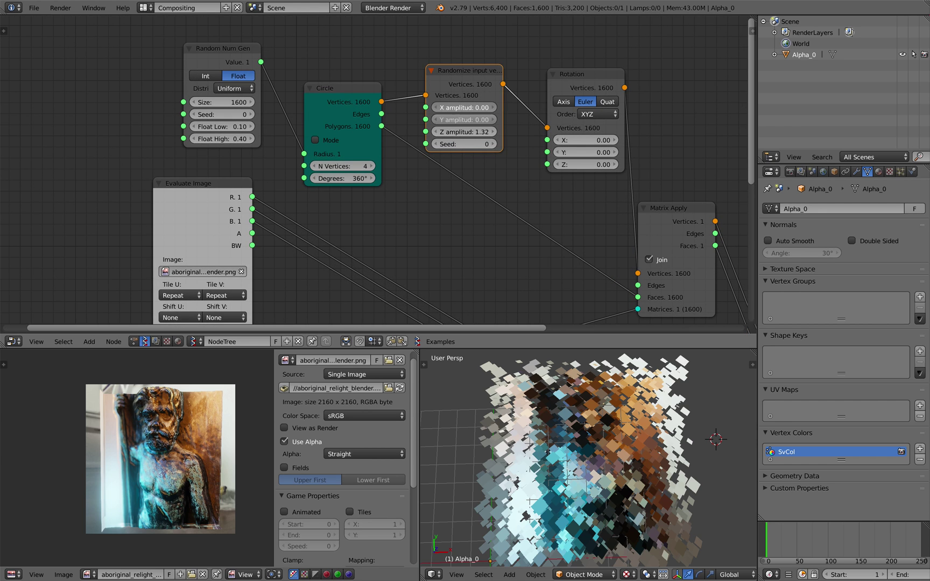
- Set the duplicated Randomize node's X, Y and Z amplitudes all to 0.5
drag(452, 118, 452, 131)
text(.5)
key(Return)
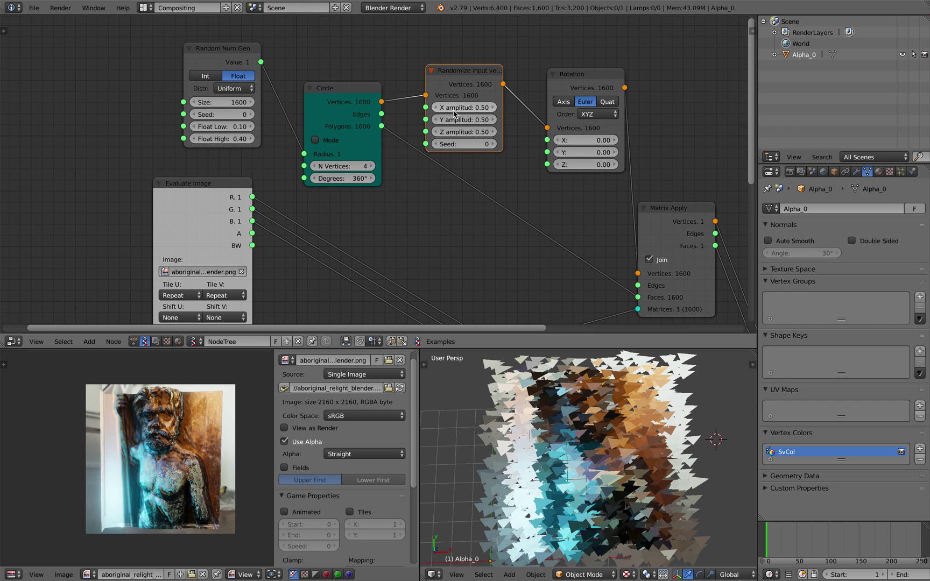
- Move the Random Num Gen node aside and add a Range Int node above the Circle node
middle_drag(466, 139, 512, 186)
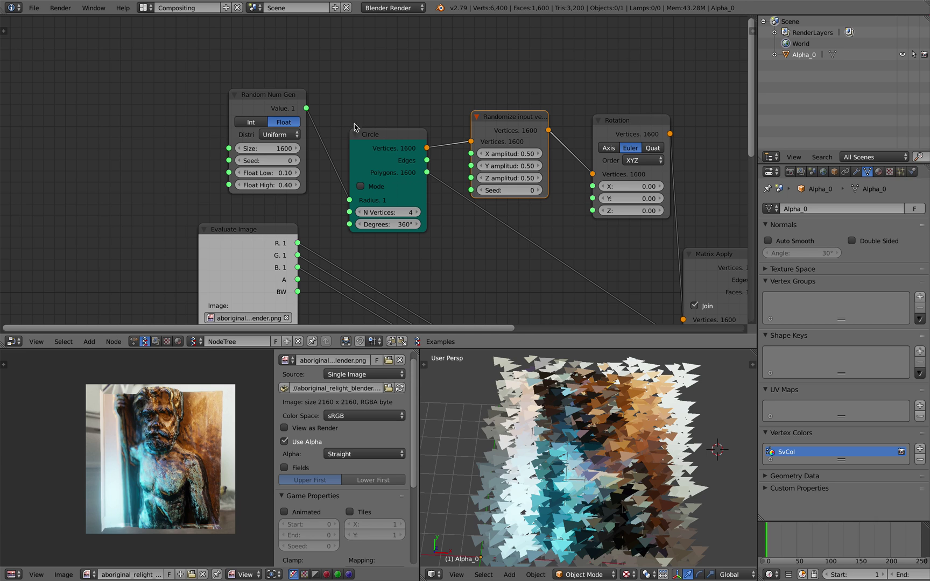
drag(293, 108, 214, 119)
key(shift+a)
click(271, 86)
text(range i)
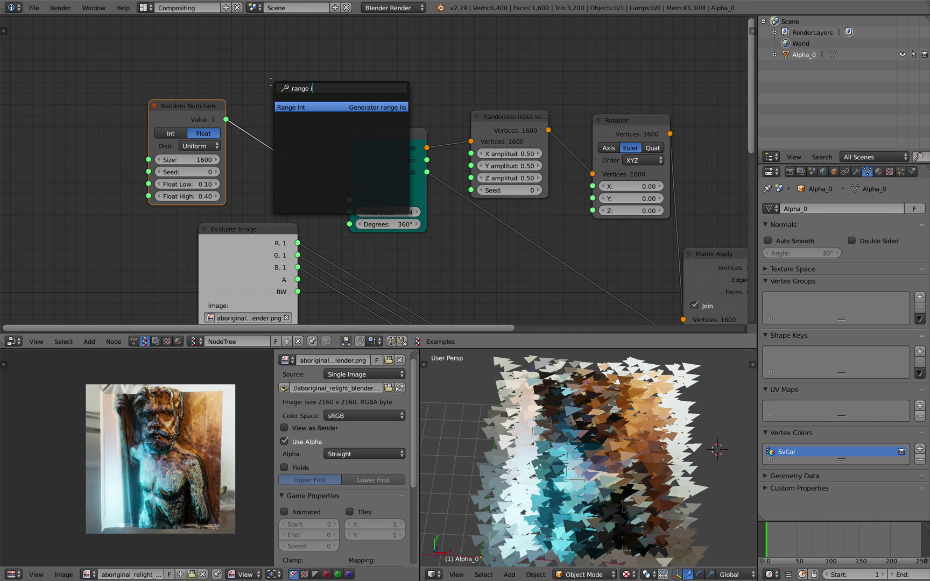
key(Return)
click(278, 54)
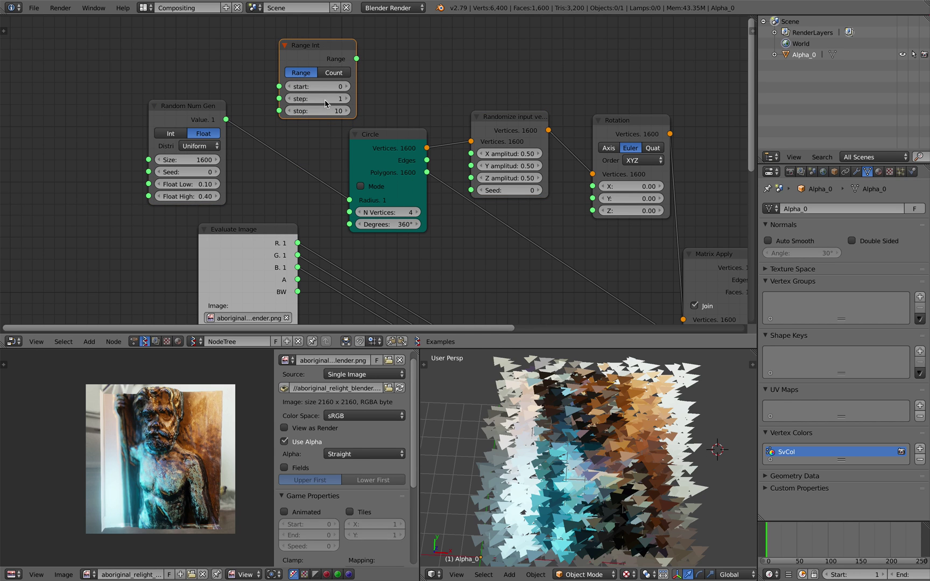
- Switch the Range Int node to Count mode with start 0 and count 1600, and save over the file
click(333, 73)
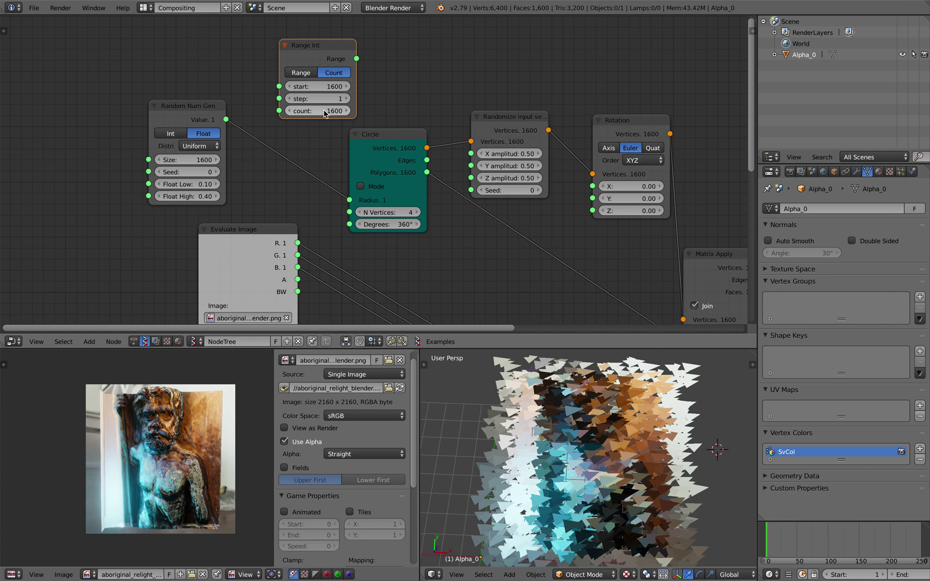
click(323, 85)
key(ctrl+s)
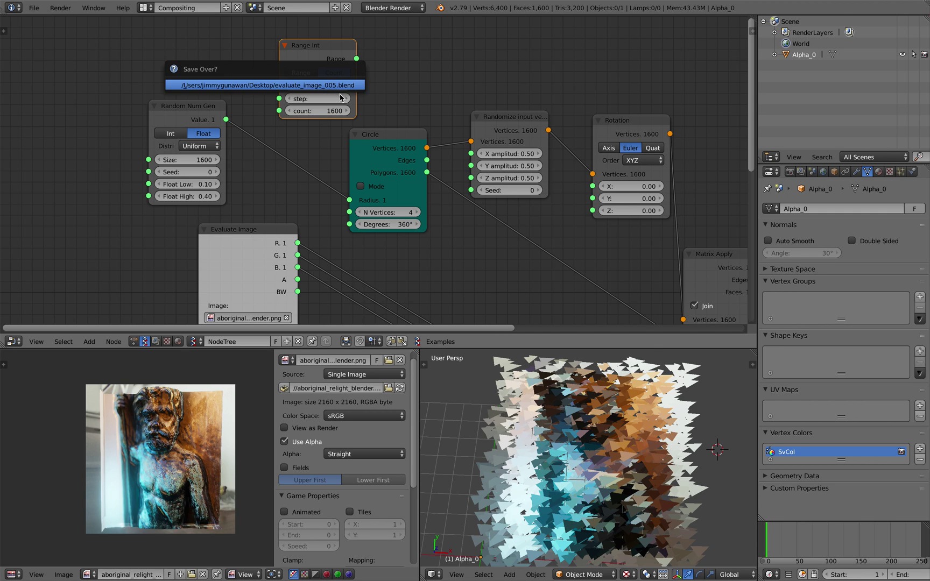
key(Return)
- Connect the Range Int output to the Seed of the Randomize node beside Circle, and select the resulting mesh
drag(358, 59, 471, 191)
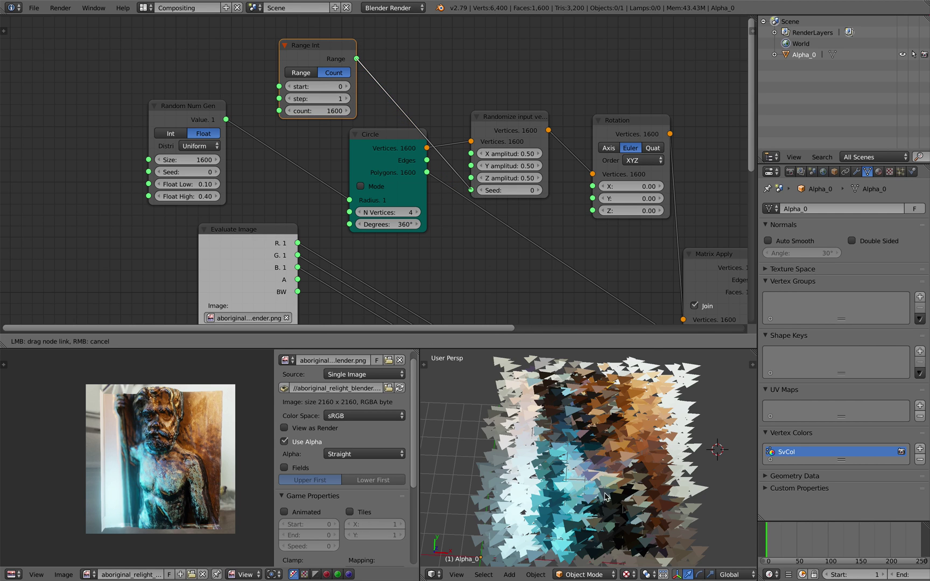
scroll(607, 499, down, 1)
middle_drag(607, 499, 600, 468)
right_click(601, 465)
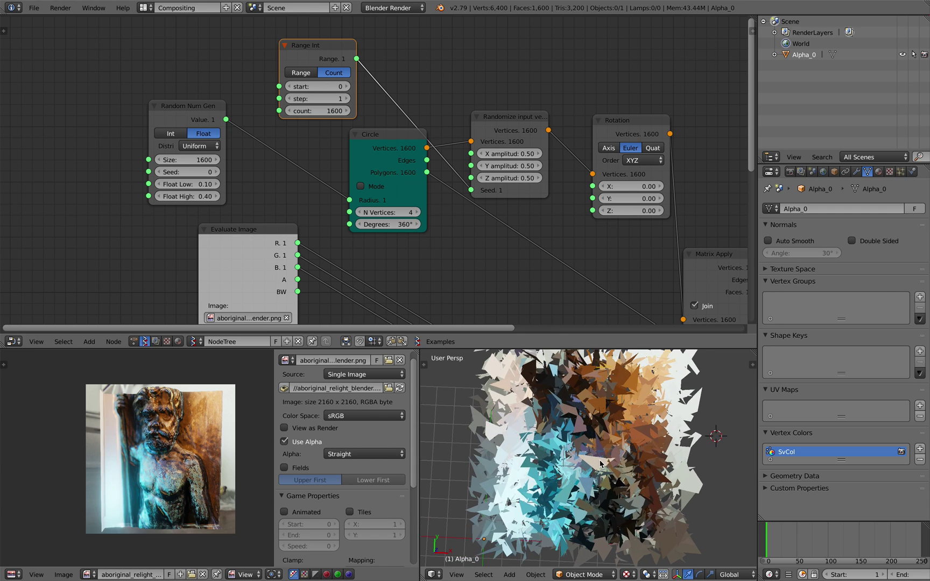
scroll(607, 460, down, 1)
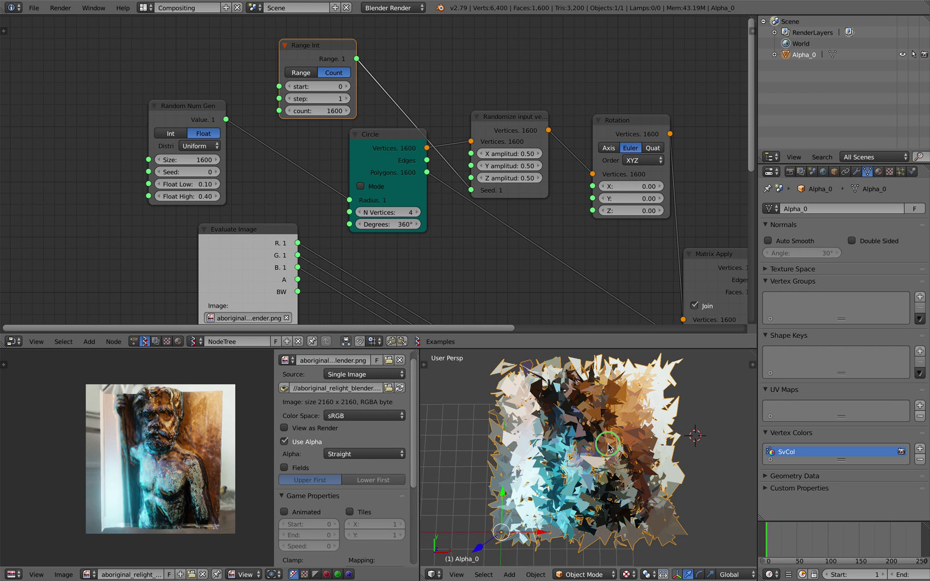
- Set the X, Y and Z amplitudes of the Randomize node between Circle and Rotation to 0.10
middle_drag(521, 207, 474, 216)
drag(471, 131, 468, 164)
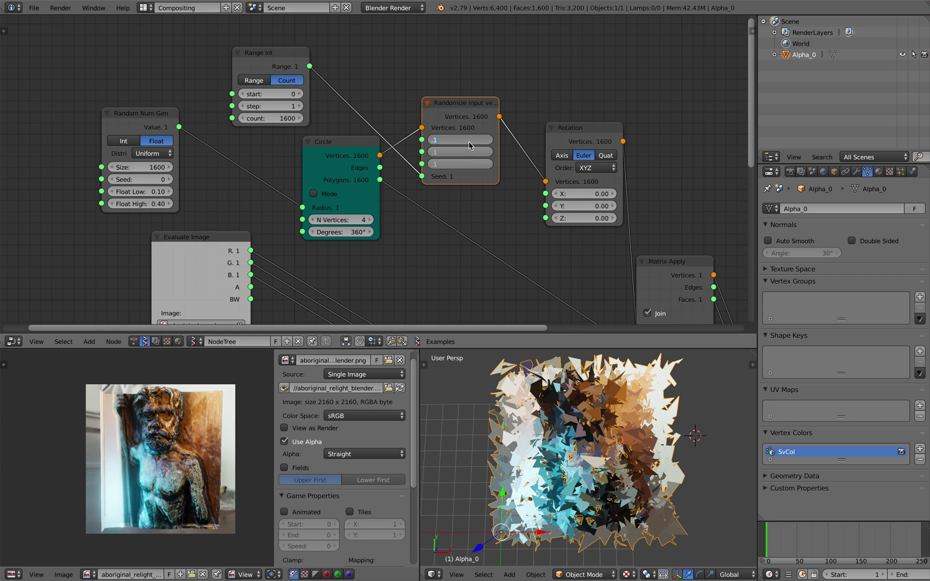
key(Return)
scroll(567, 409, up, 1)
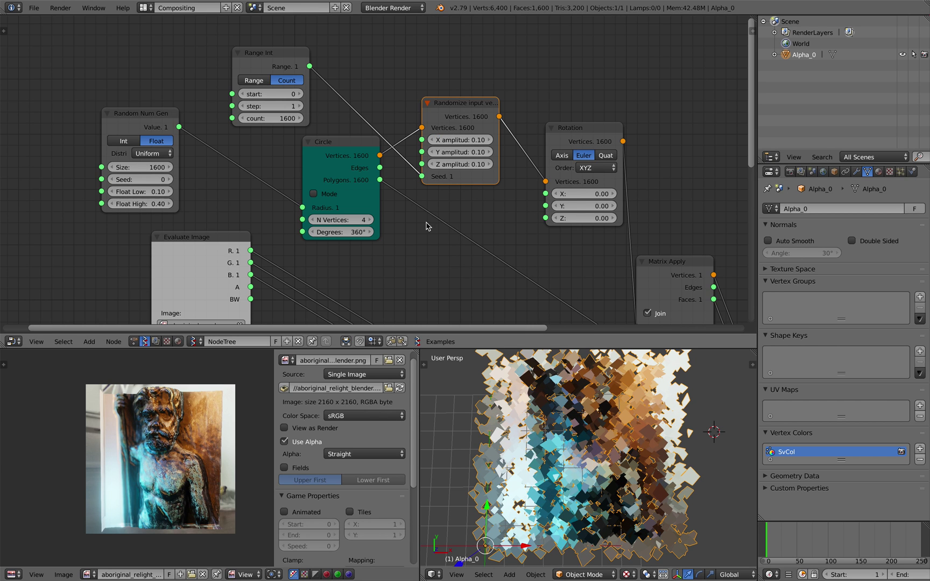
- Set the Circle node's N Vertices to 32 and deselect the mesh in the 3D view
scroll(339, 220, up, 1)
click(336, 227)
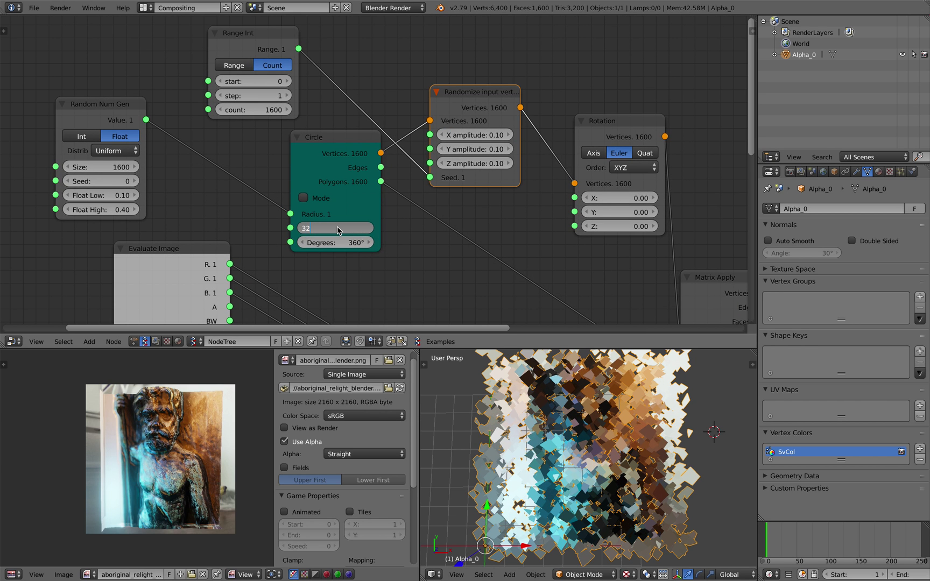
key(Return)
scroll(589, 468, up, 3)
scroll(589, 474, down, 4)
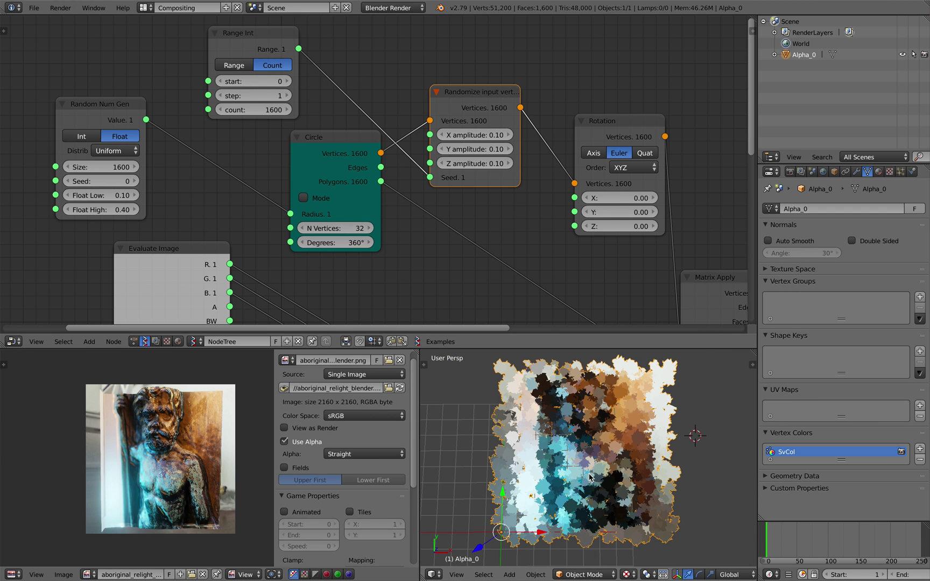
key(a)
scroll(591, 477, down, 1)
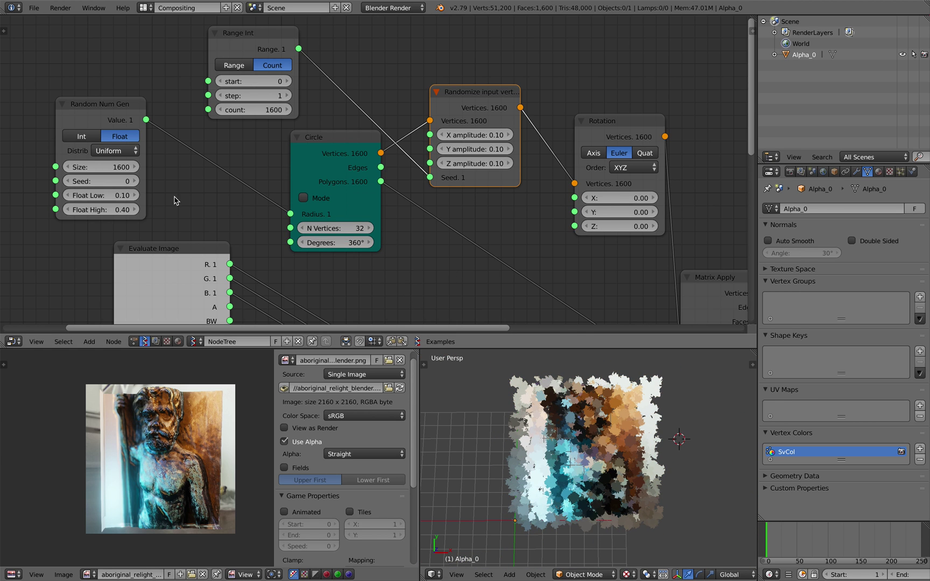
- Set the Random Num Gen node's Float High to 0.2 and Float Low to 0.05
click(115, 209)
text(.2)
key(Return)
click(112, 196)
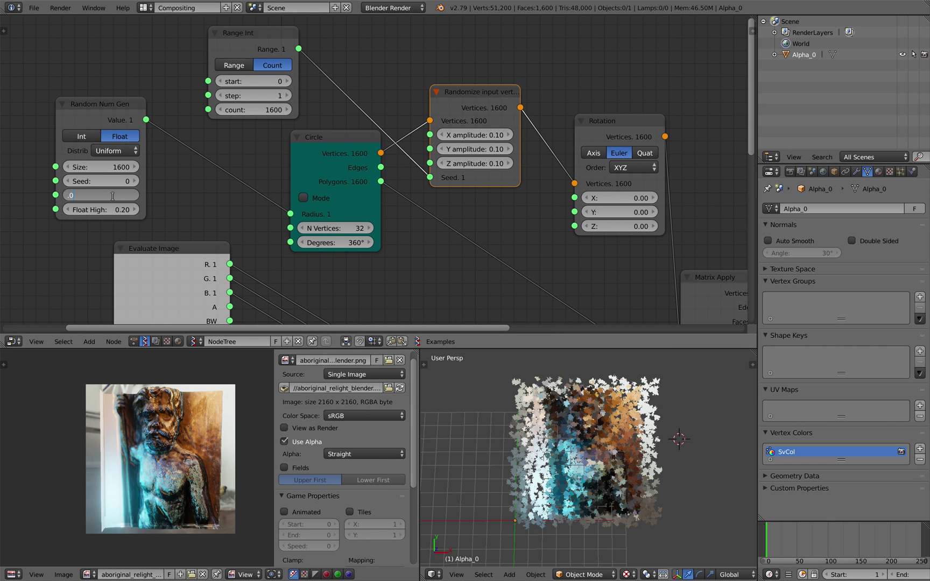
key(Return)
scroll(616, 503, up, 6)
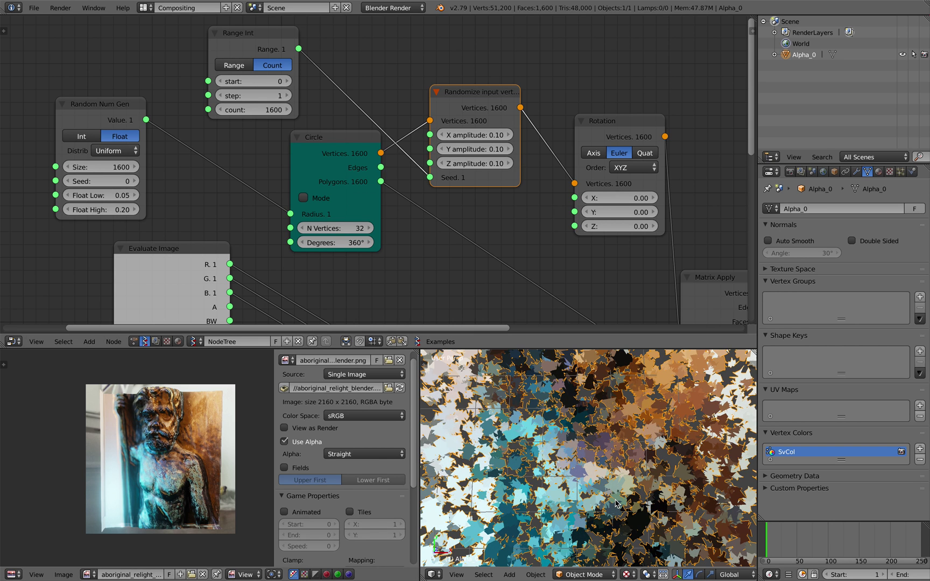
scroll(616, 503, down, 4)
middle_drag(616, 503, 631, 451)
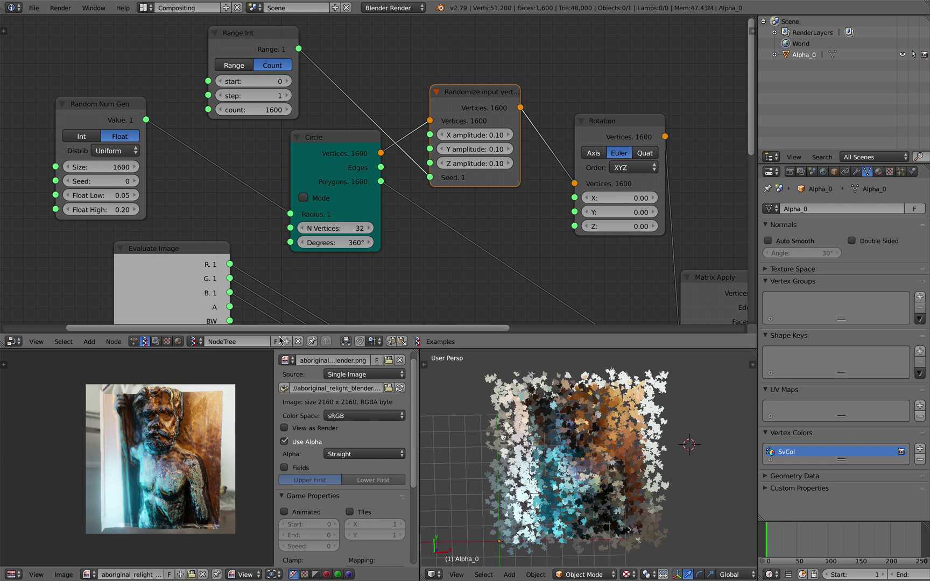
- Reposition the Evaluate Image and Plane MK2 nodes, and compare the source image with the coloured mesh
scroll(392, 256, down, 3)
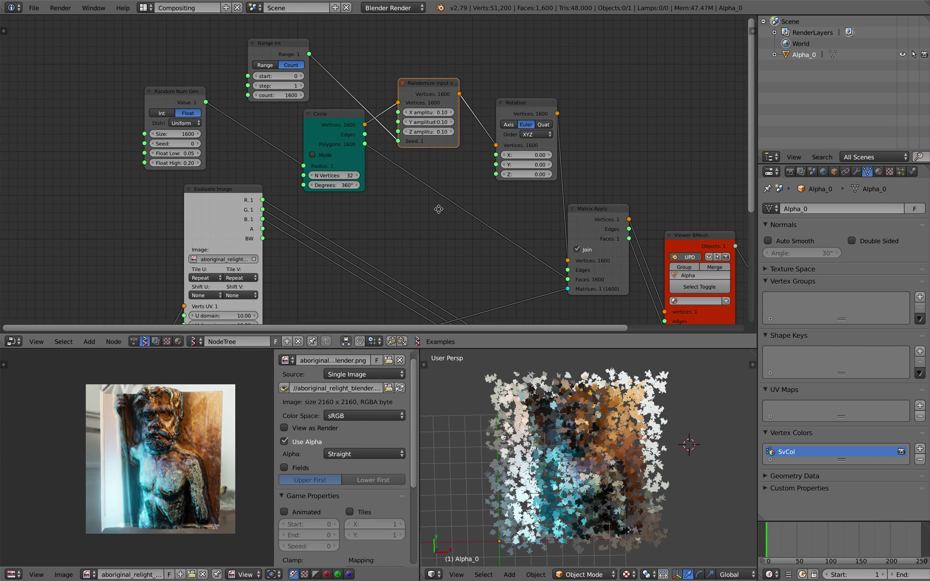
drag(214, 201, 223, 208)
middle_drag(225, 220, 303, 150)
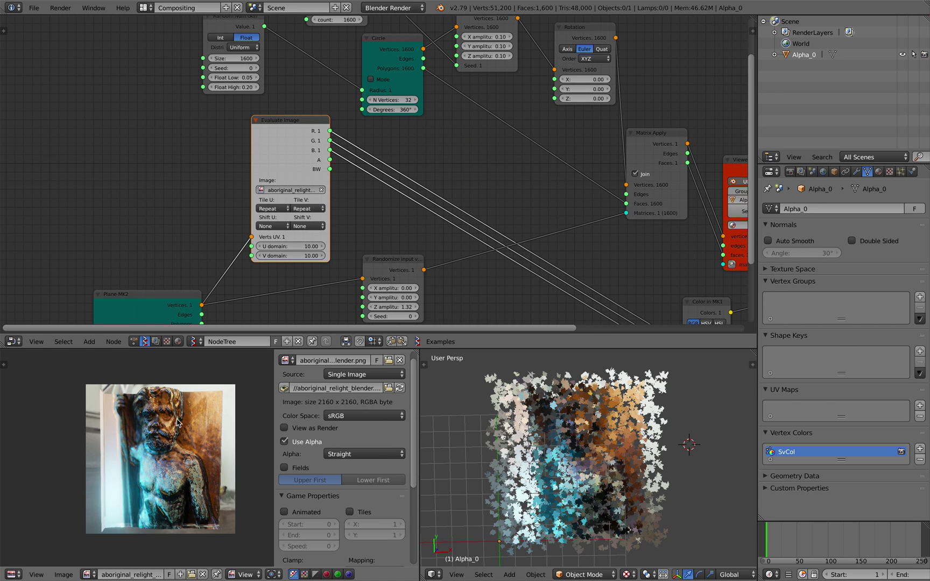
scroll(144, 441, up, 1)
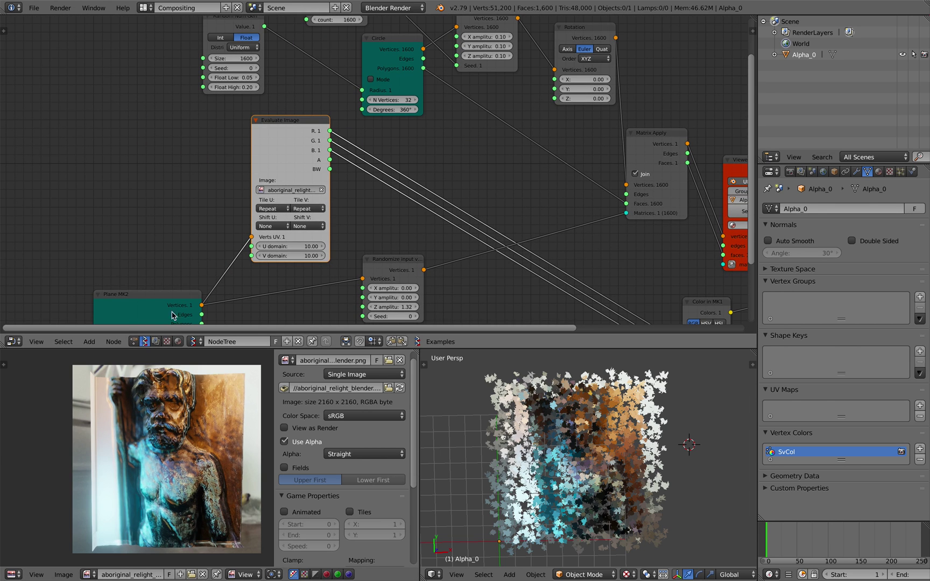
drag(170, 312, 146, 313)
scroll(610, 502, up, 2)
scroll(610, 501, down, 1)
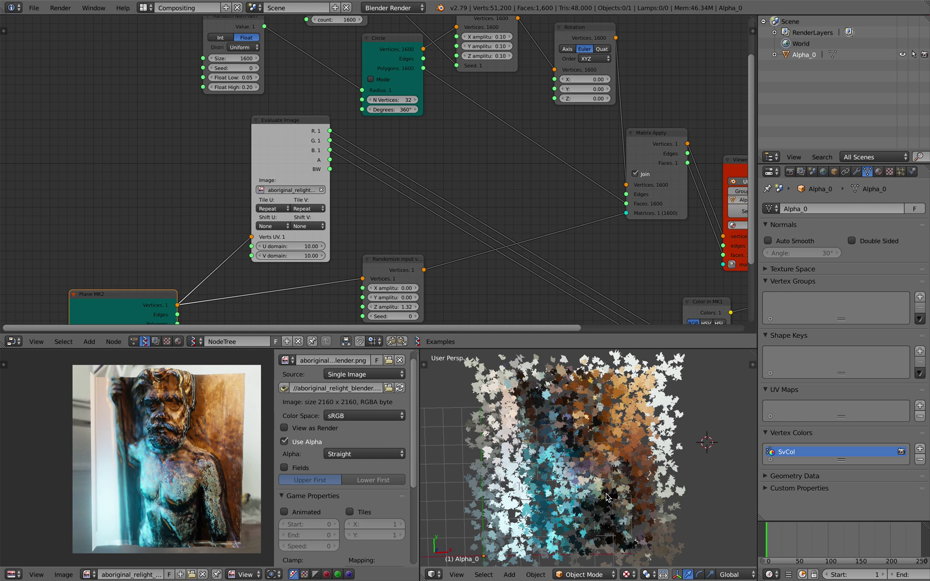
middle_drag(607, 497, 600, 489)
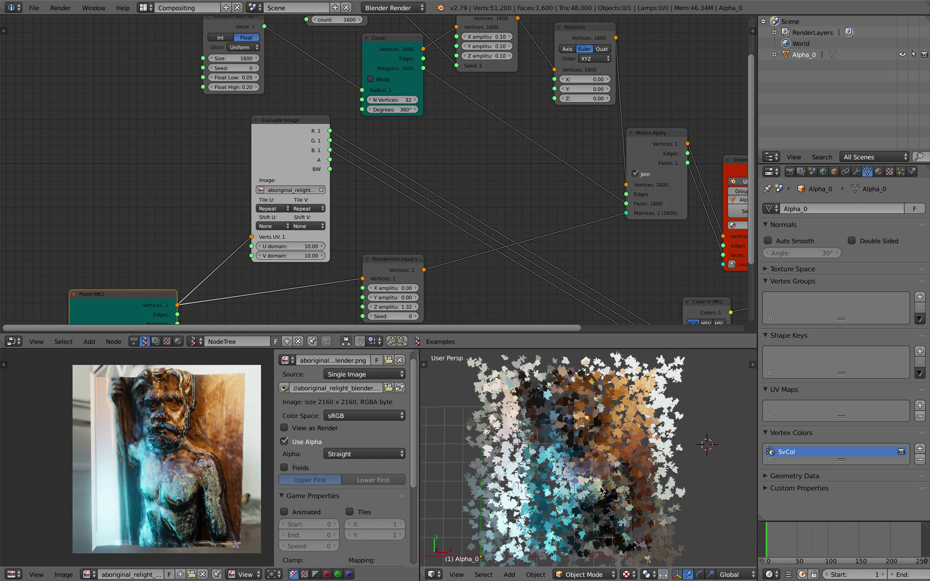